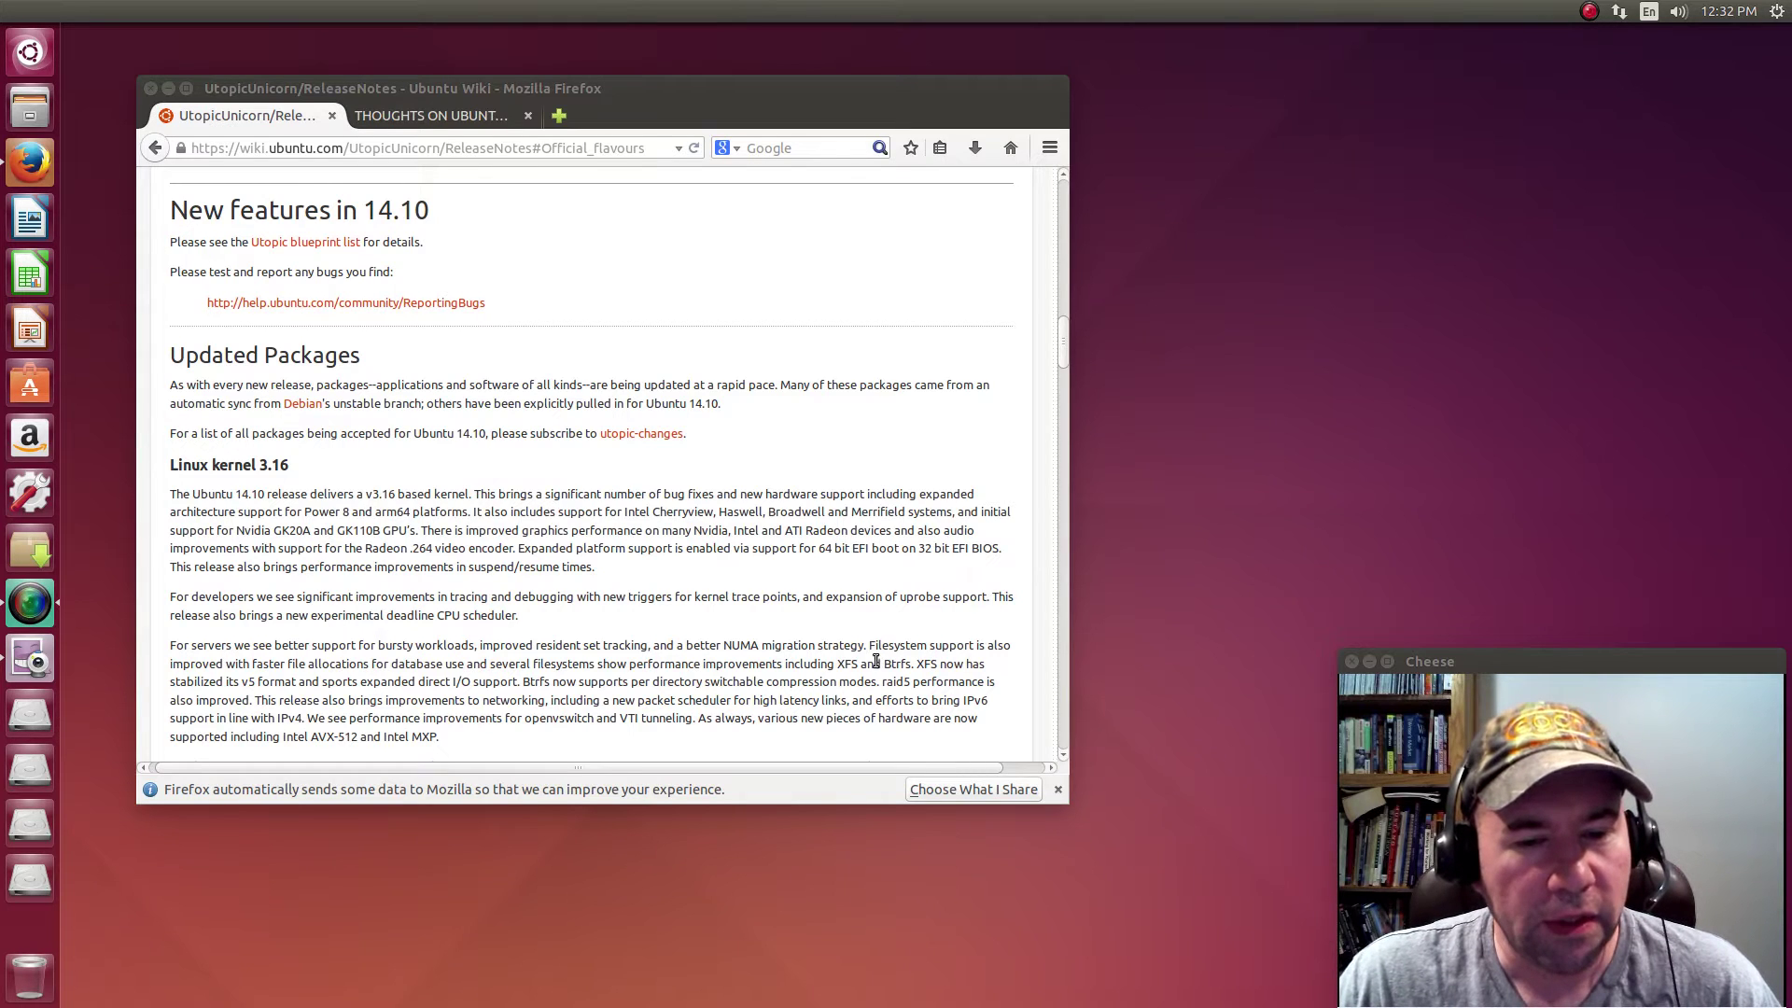
Step: Read the Ubuntu 14.10 release notes from the Linux kernel 3.16 section through Ubuntu Desktop to the Ubuntu Server packages
scroll(872, 662, down, 4)
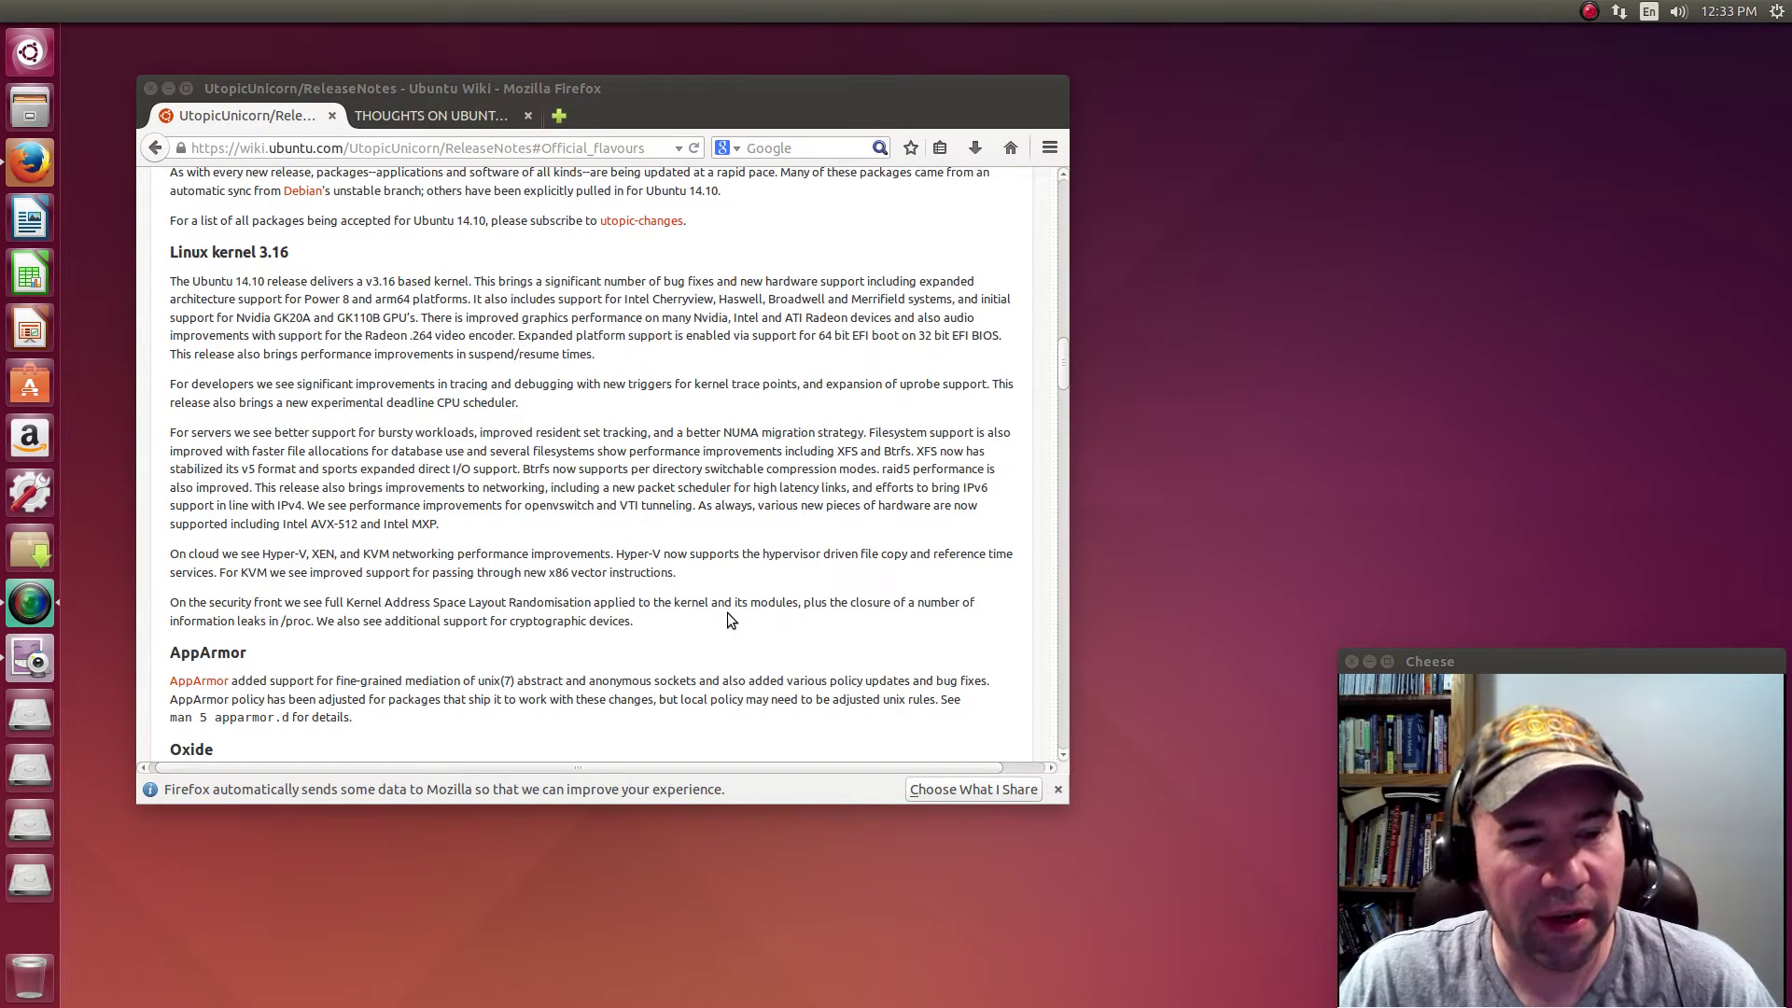
scroll(727, 614, down, 6)
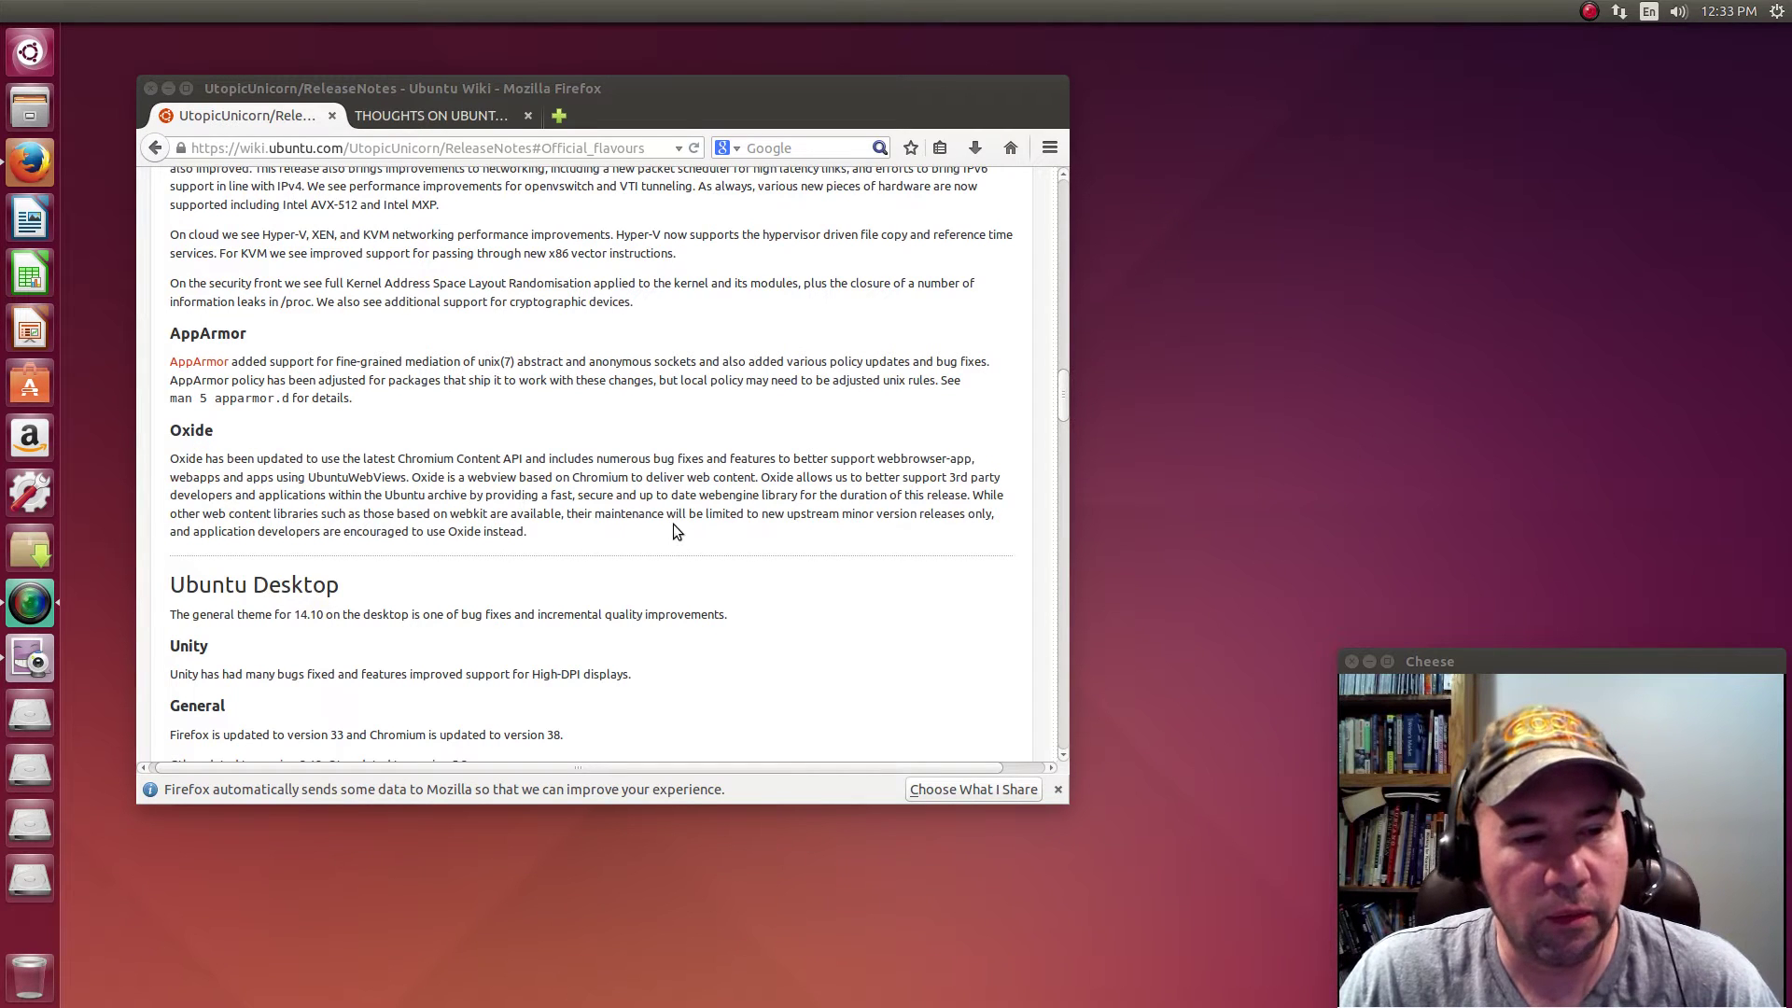
scroll(765, 508, down, 6)
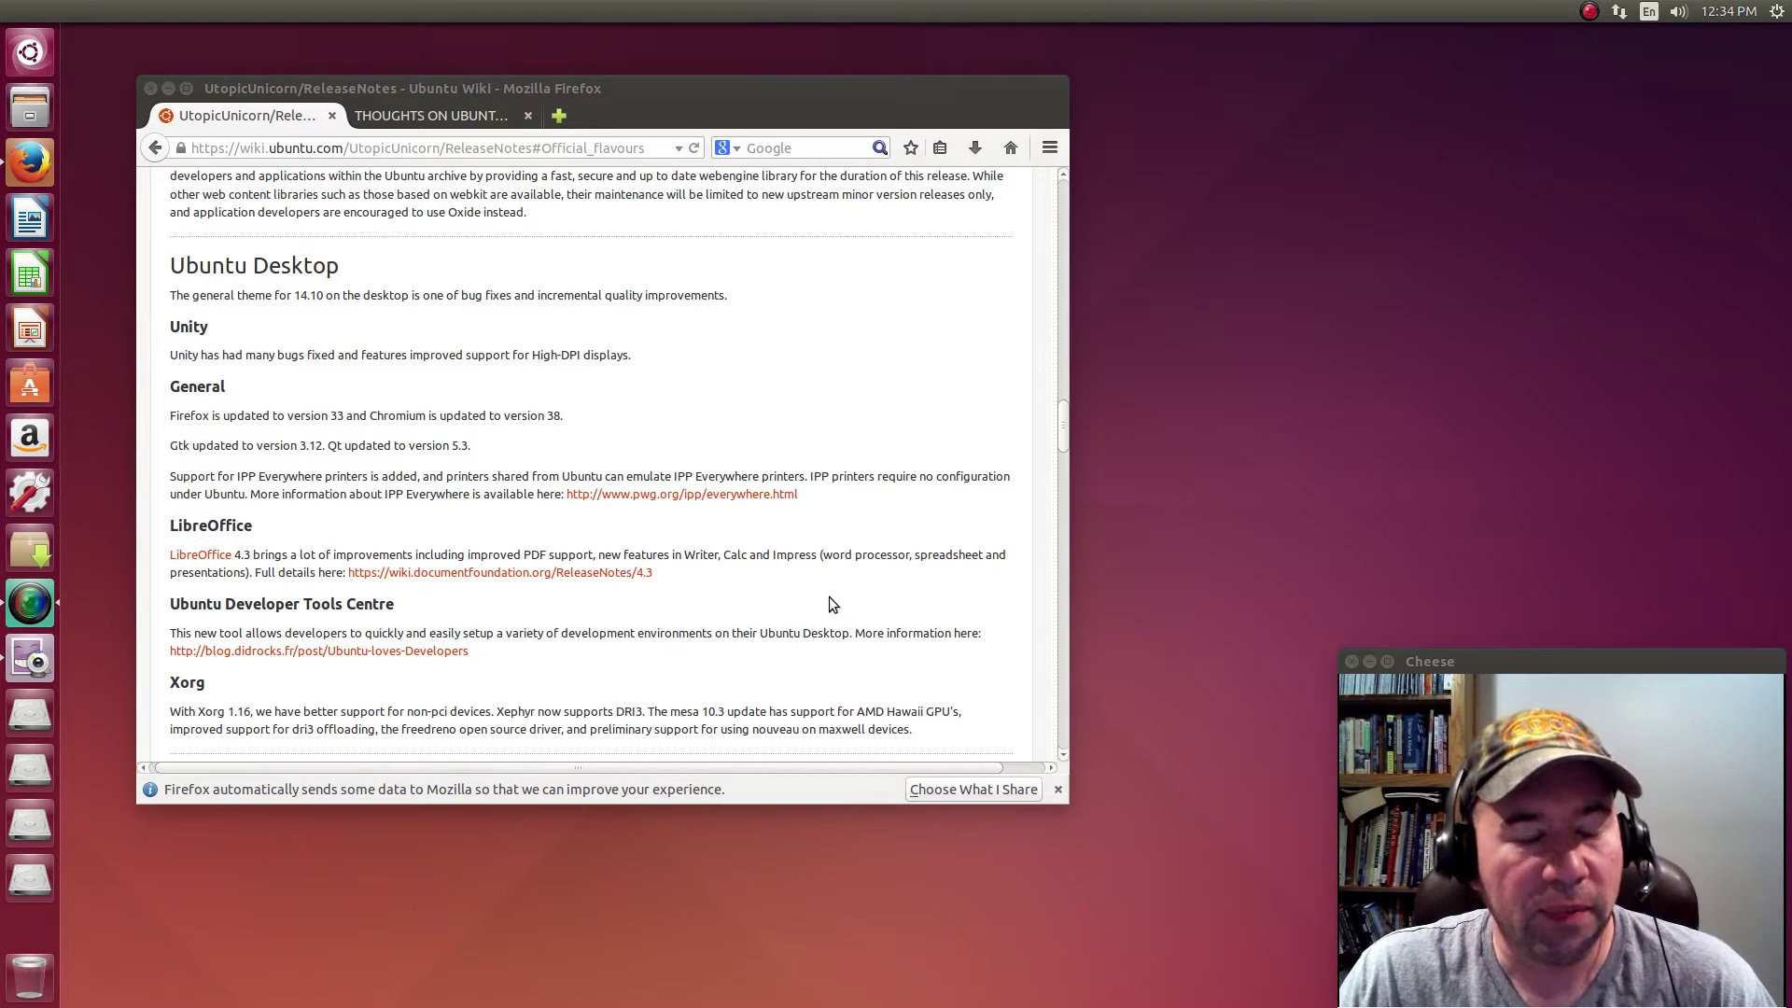
scroll(640, 588, down, 2)
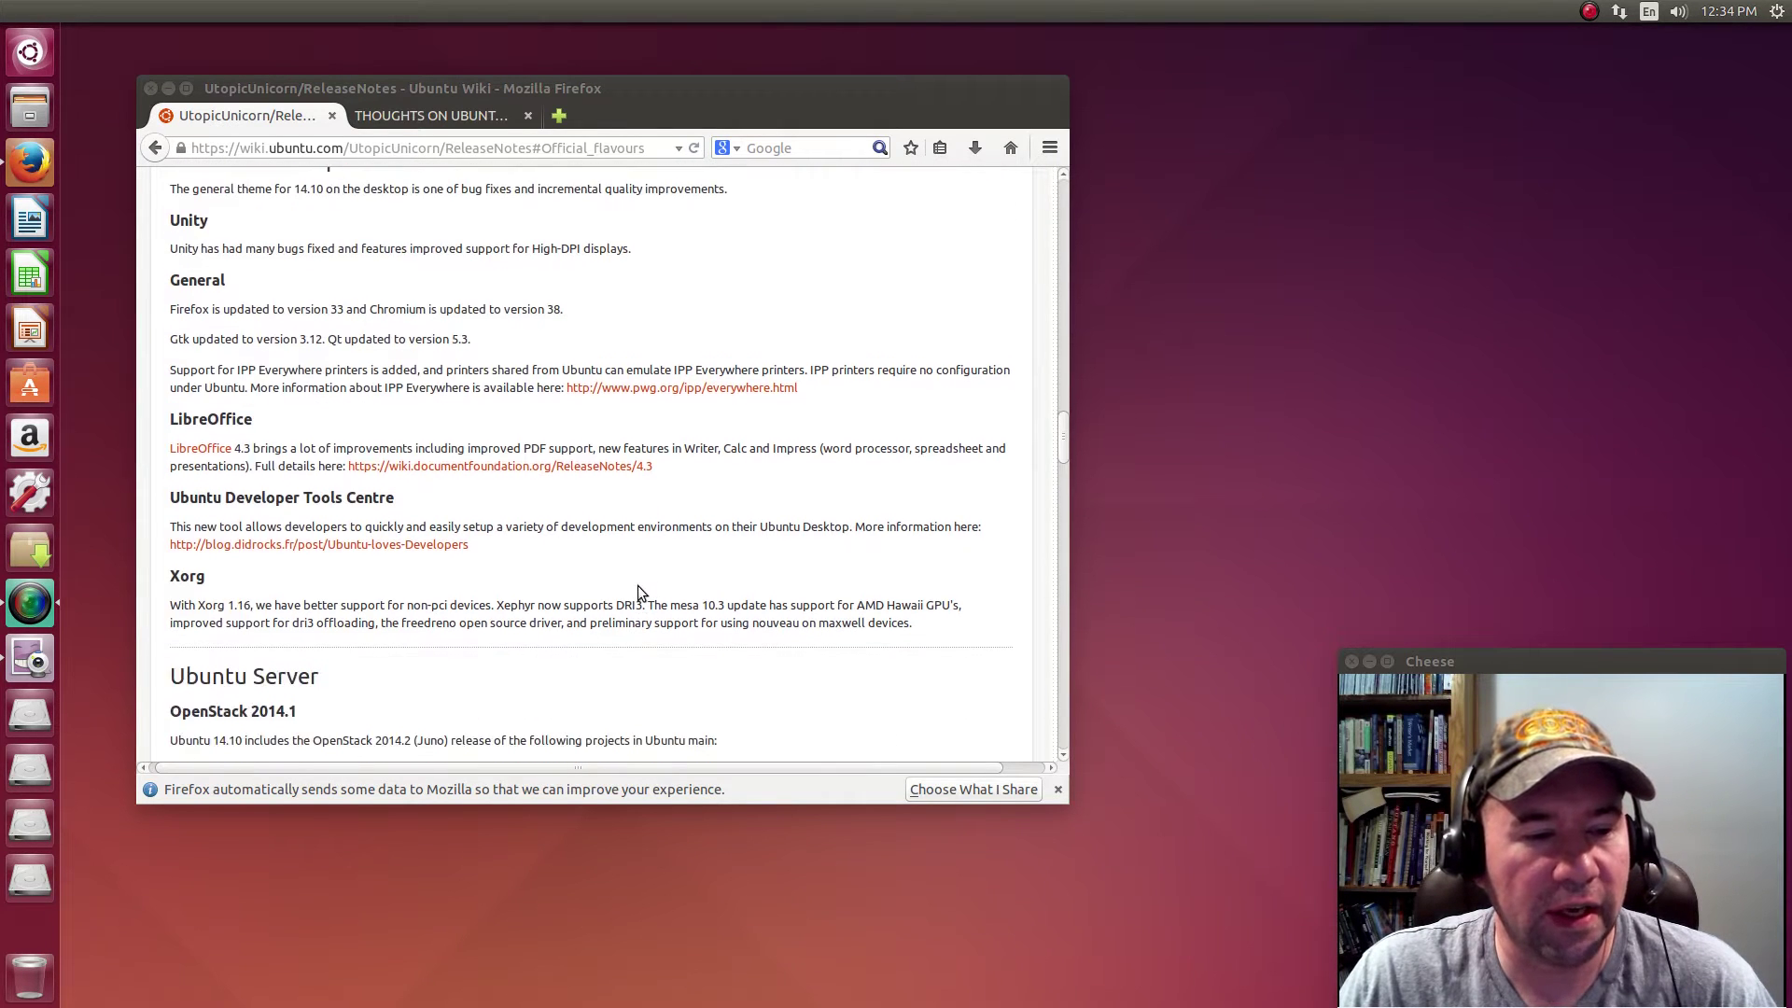
scroll(639, 590, down, 2)
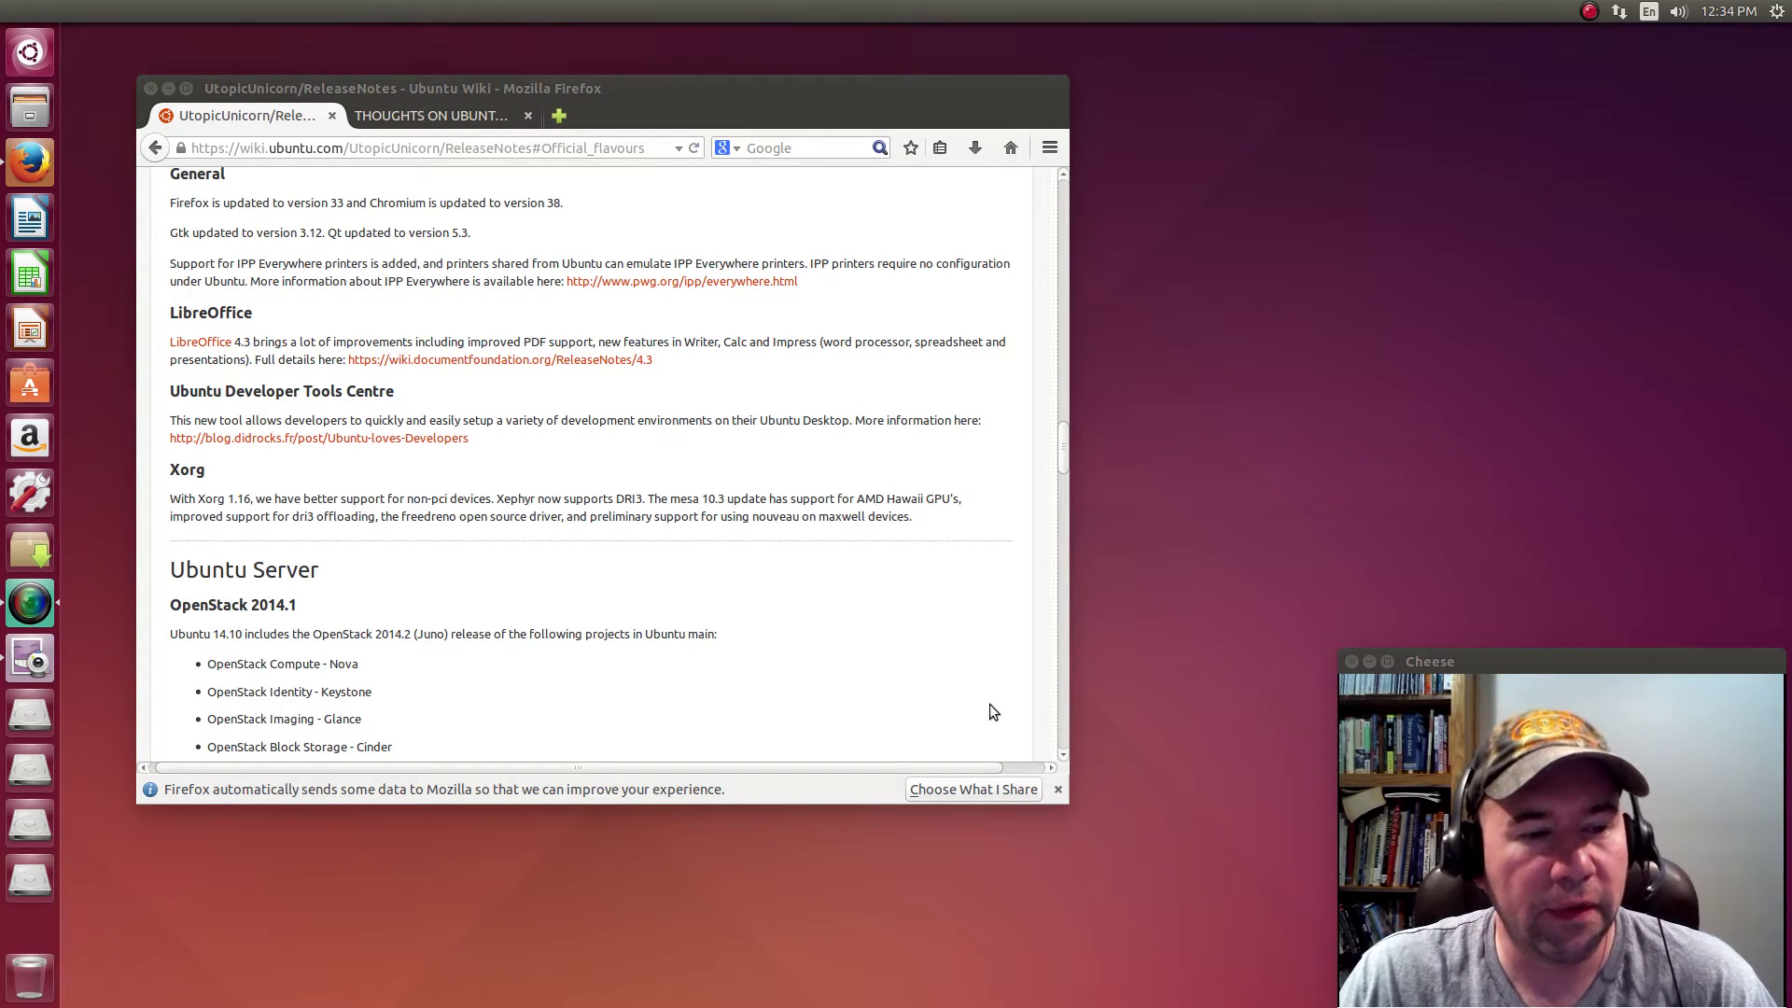
scroll(924, 680, down, 5)
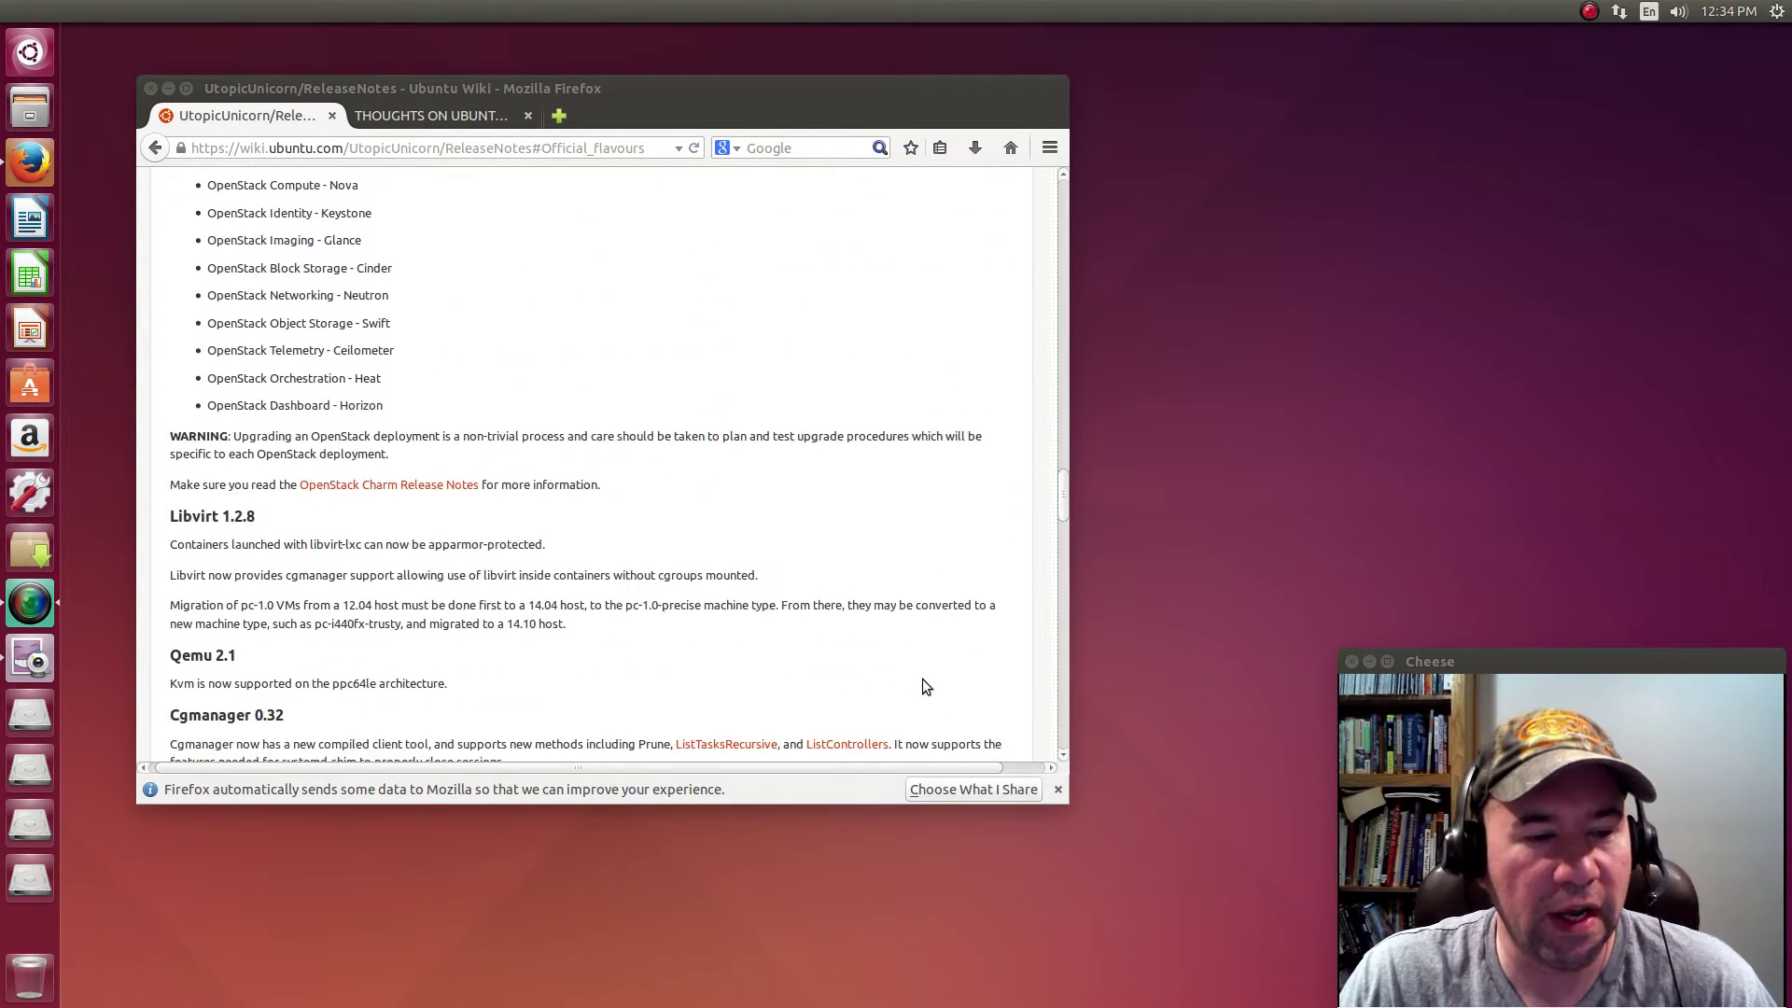
scroll(922, 679, up, 3)
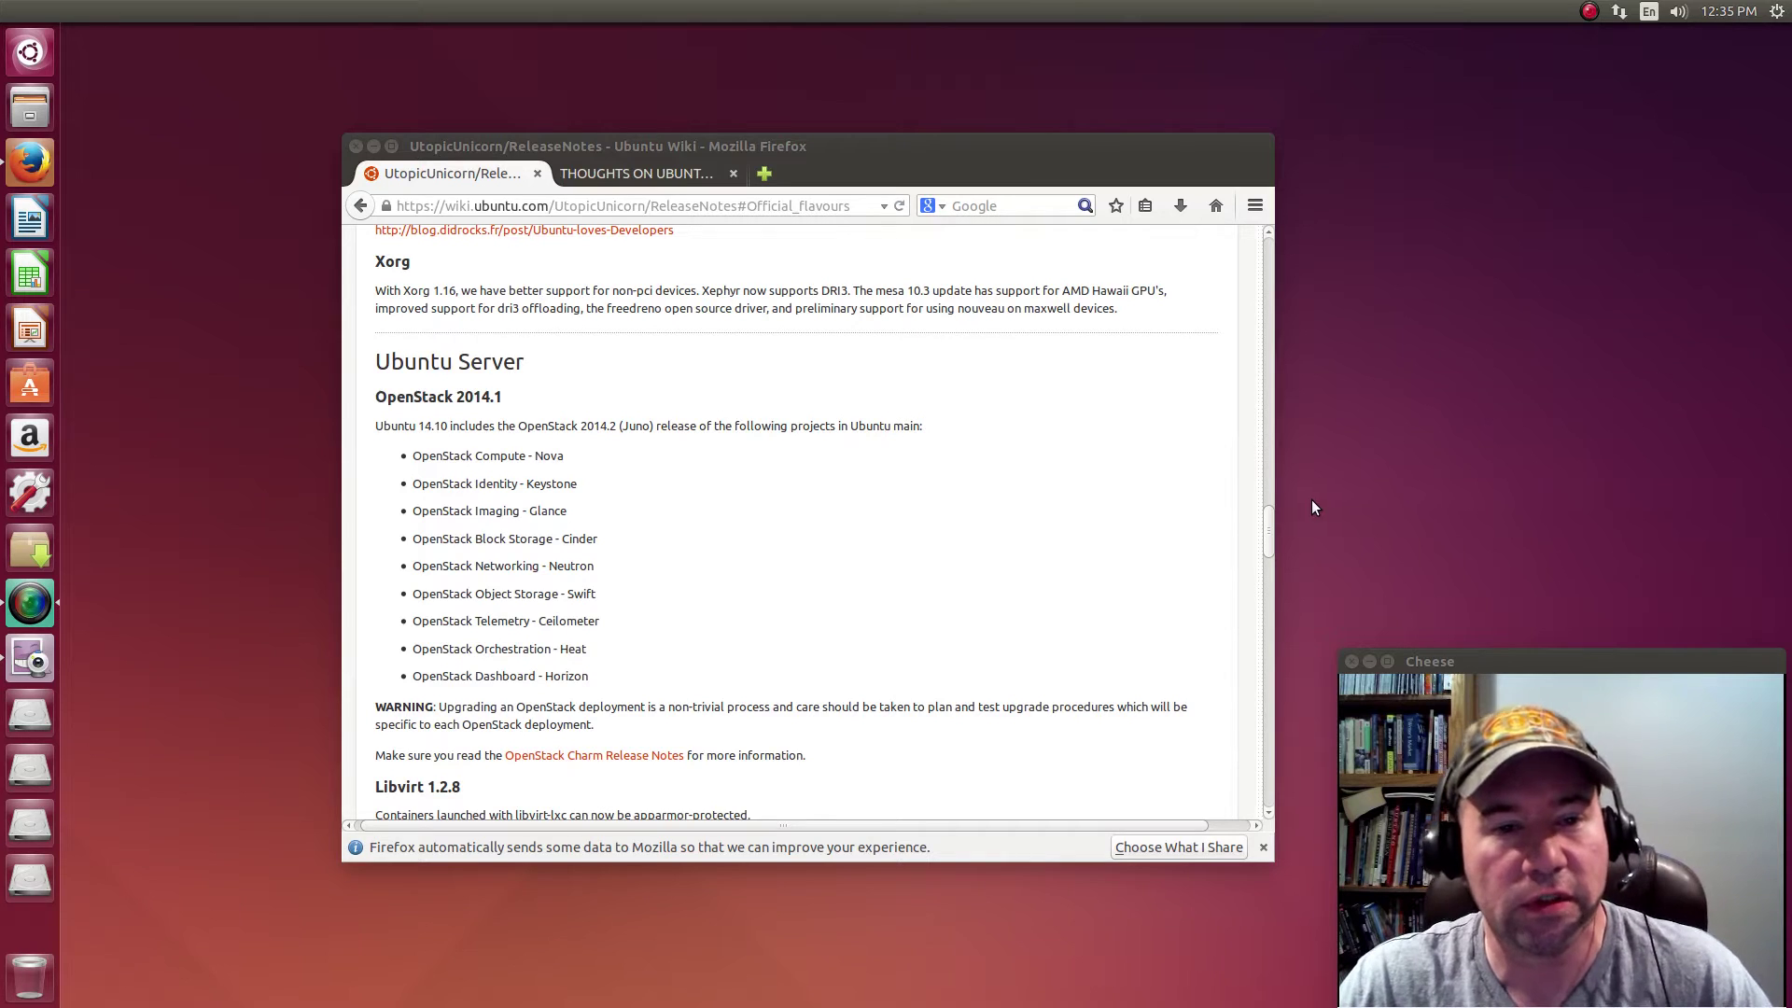
Step: Switch to the "Thoughts on Ubuntu 14.10" article and read from its beginning through the Lubuntu and Kubuntu notes
click(650, 177)
scroll(812, 653, up, 8)
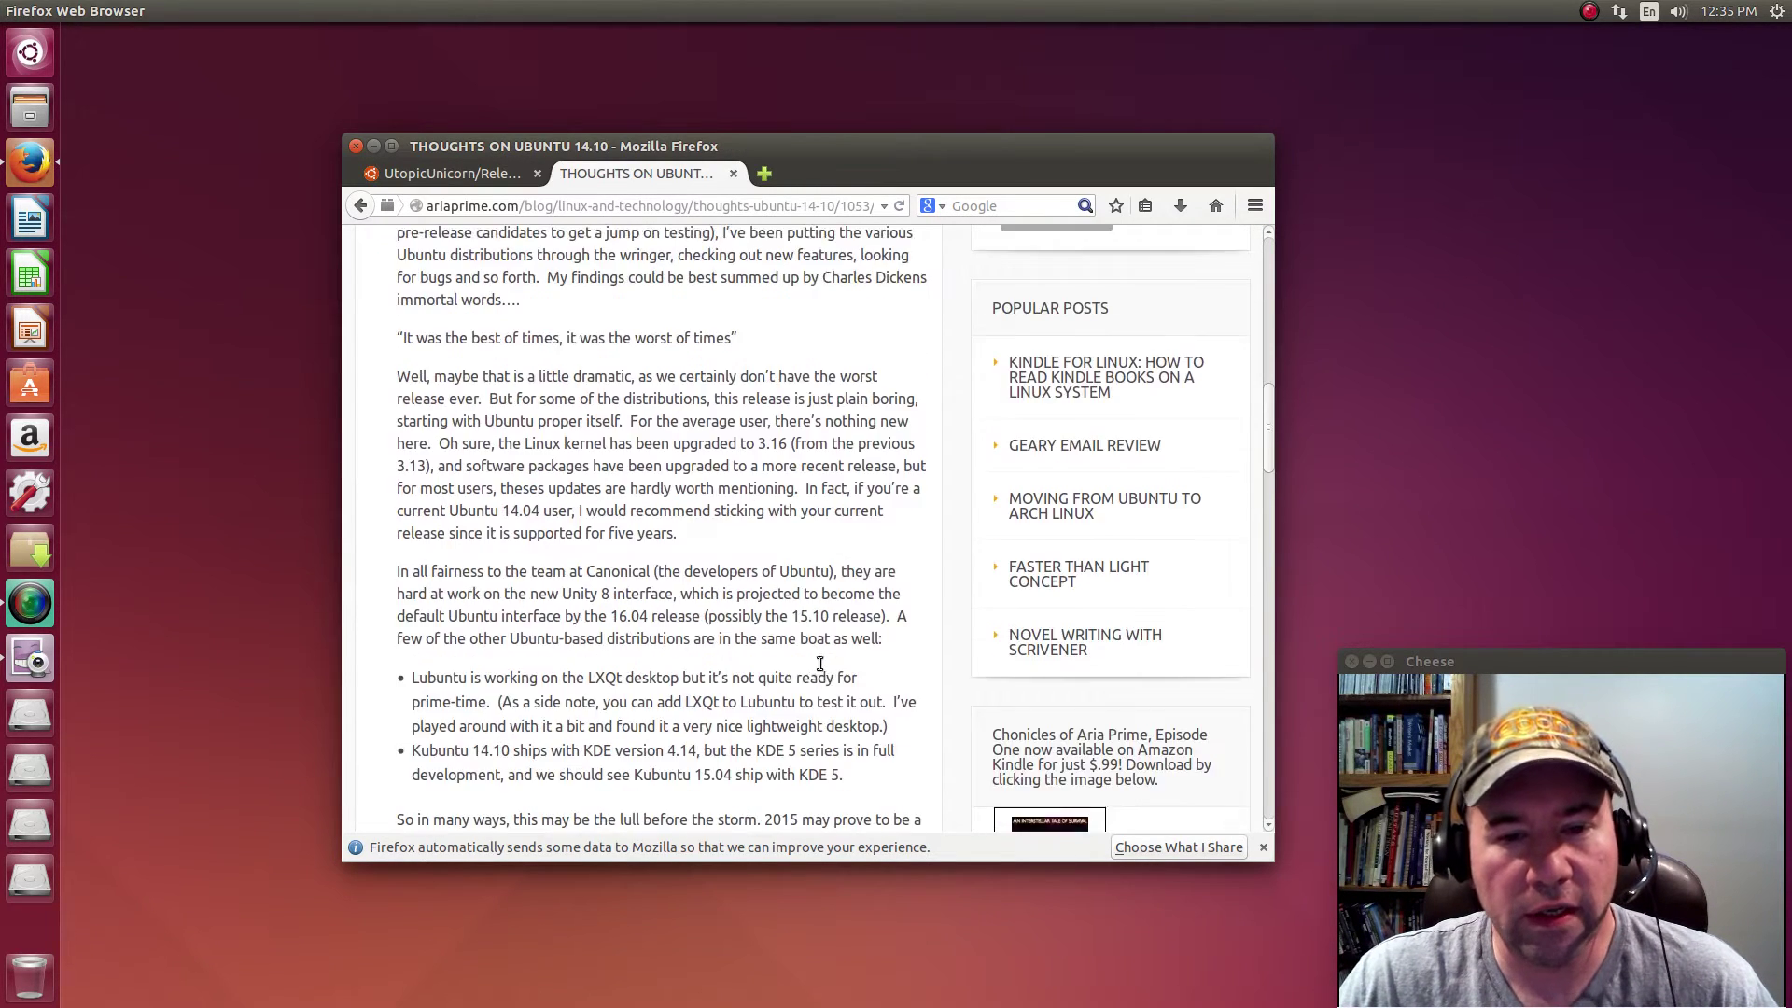
scroll(820, 645, up, 6)
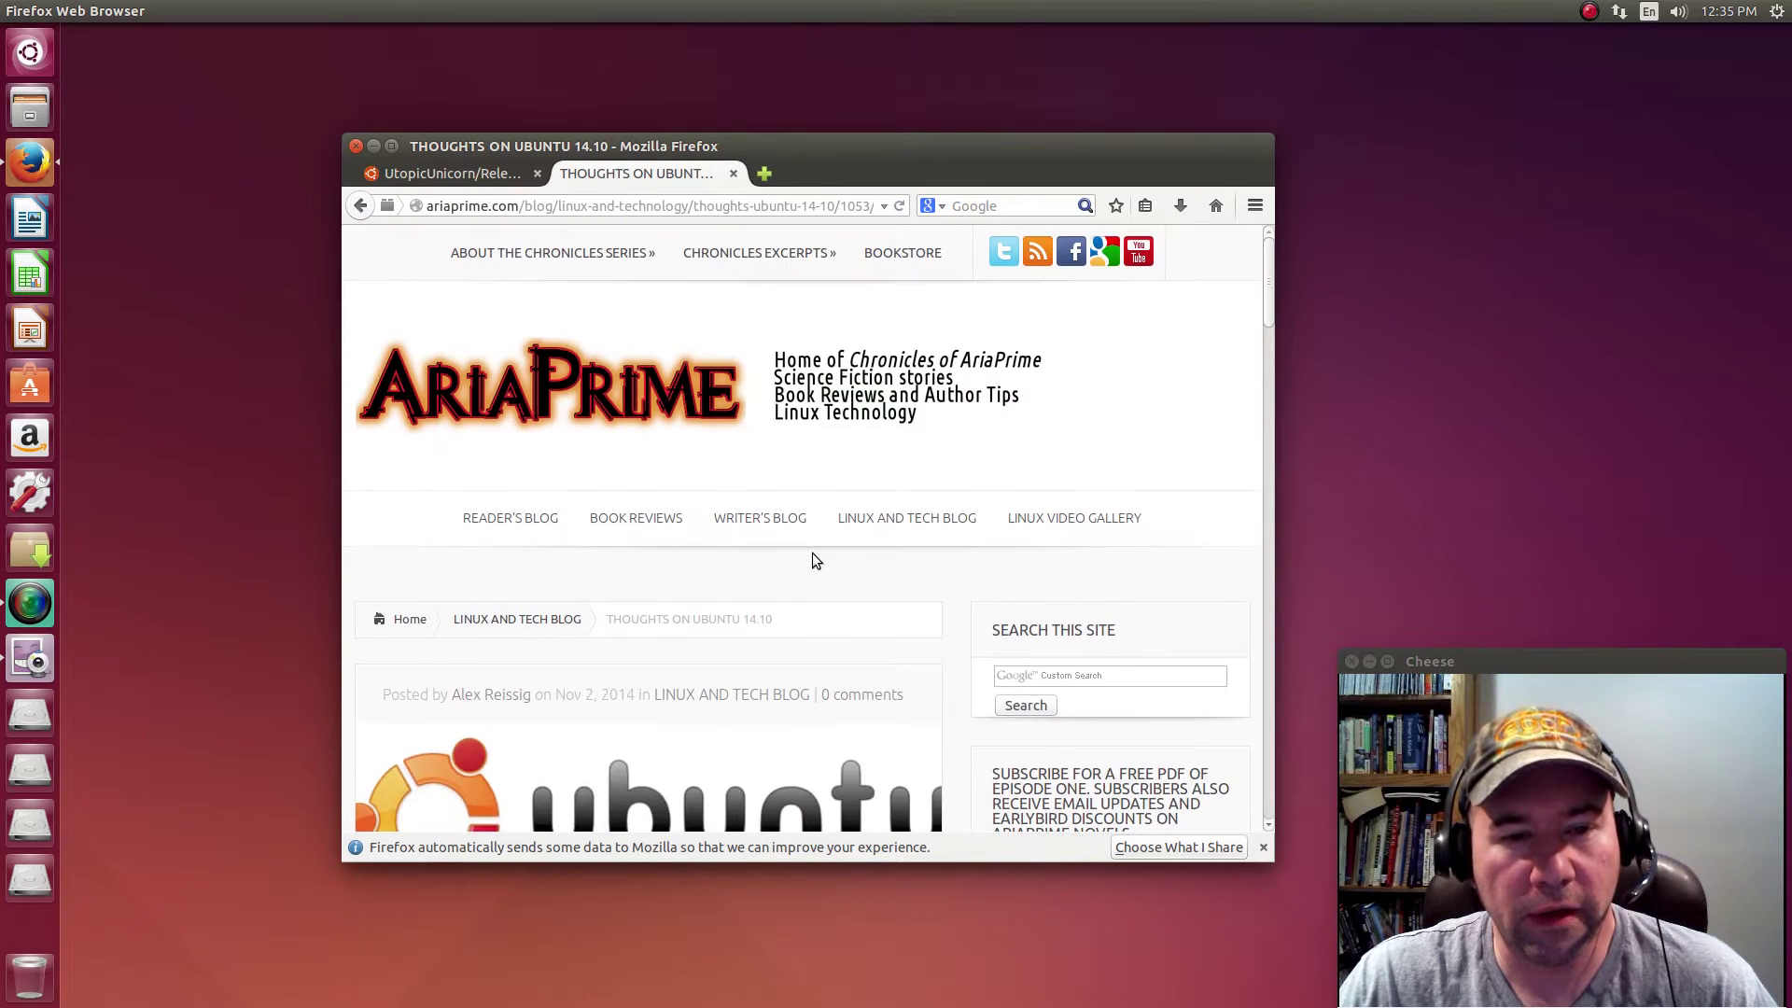
scroll(933, 616, down, 10)
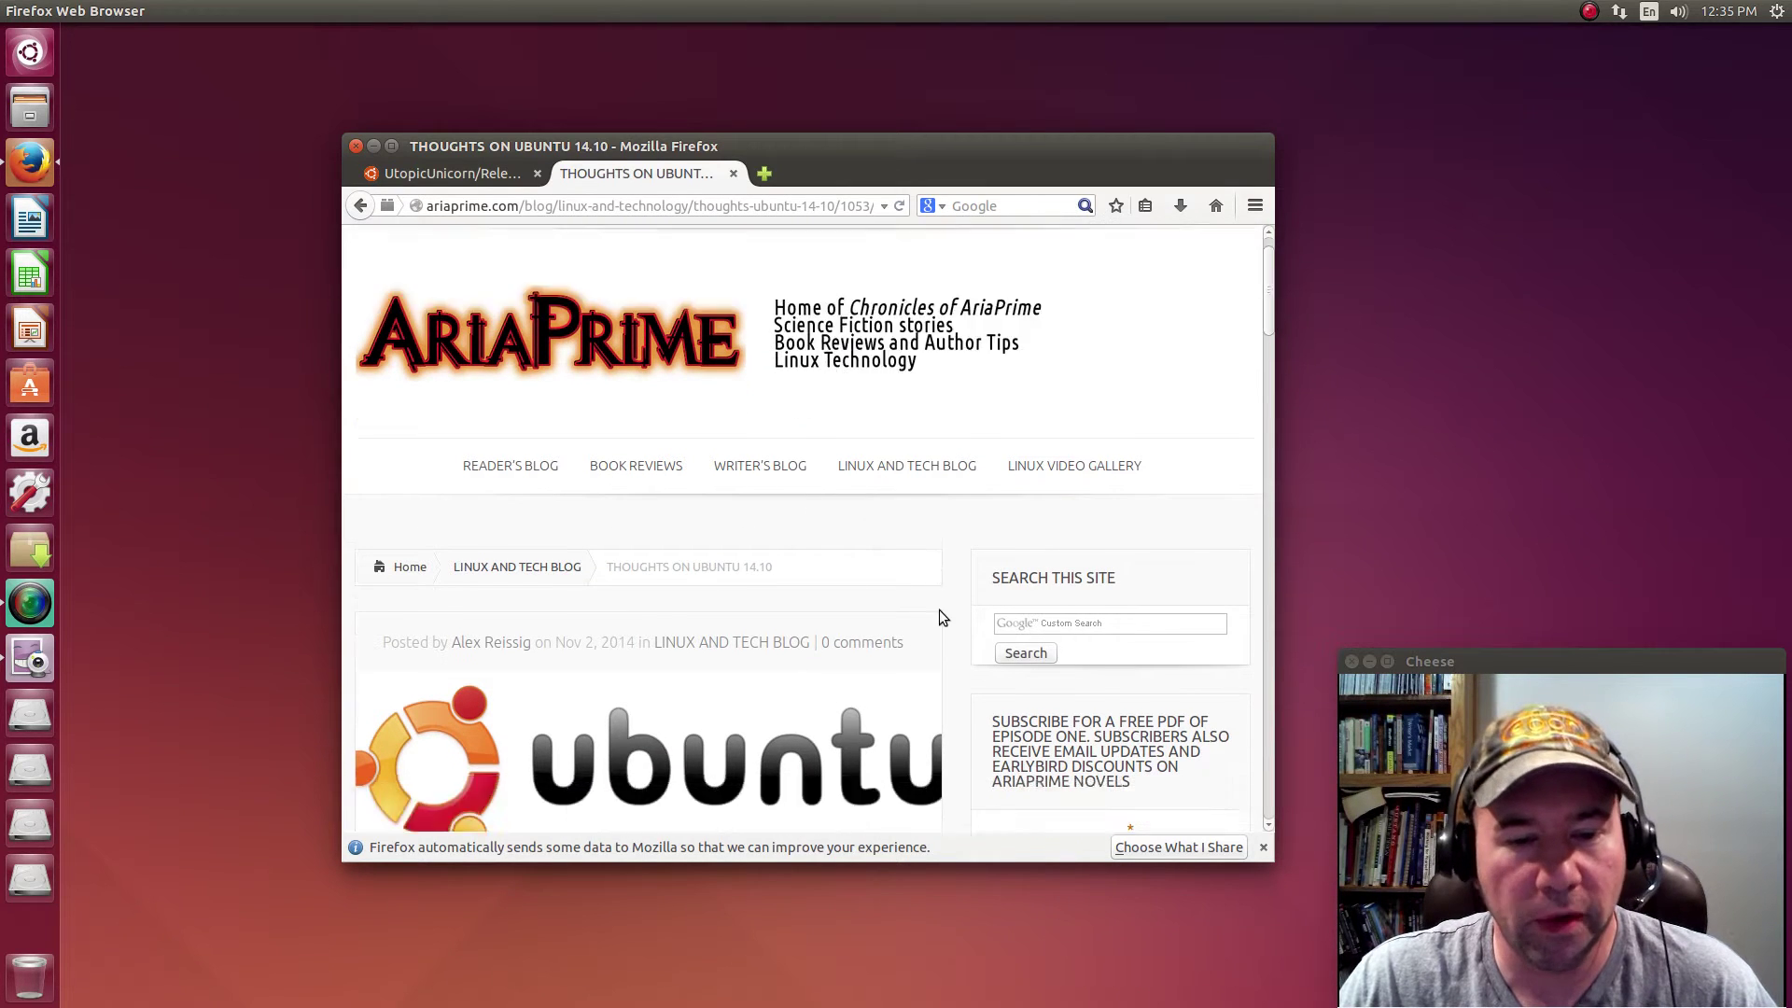
scroll(931, 604, down, 8)
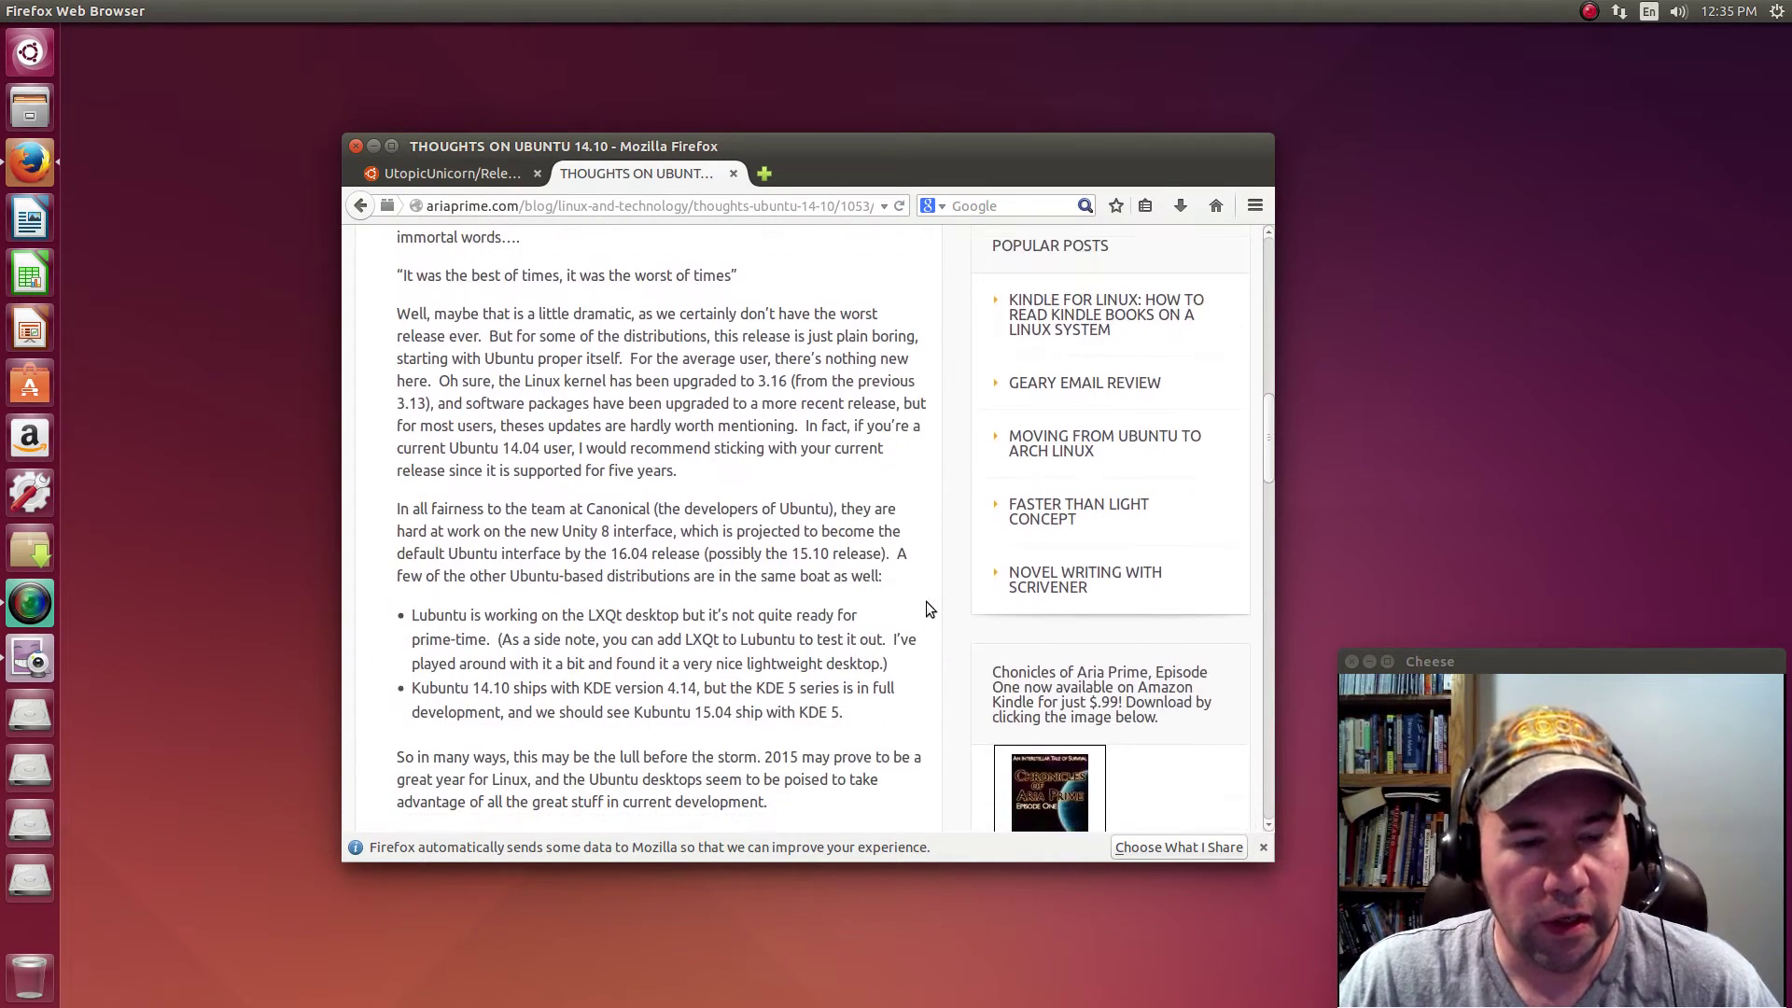
scroll(927, 608, down, 3)
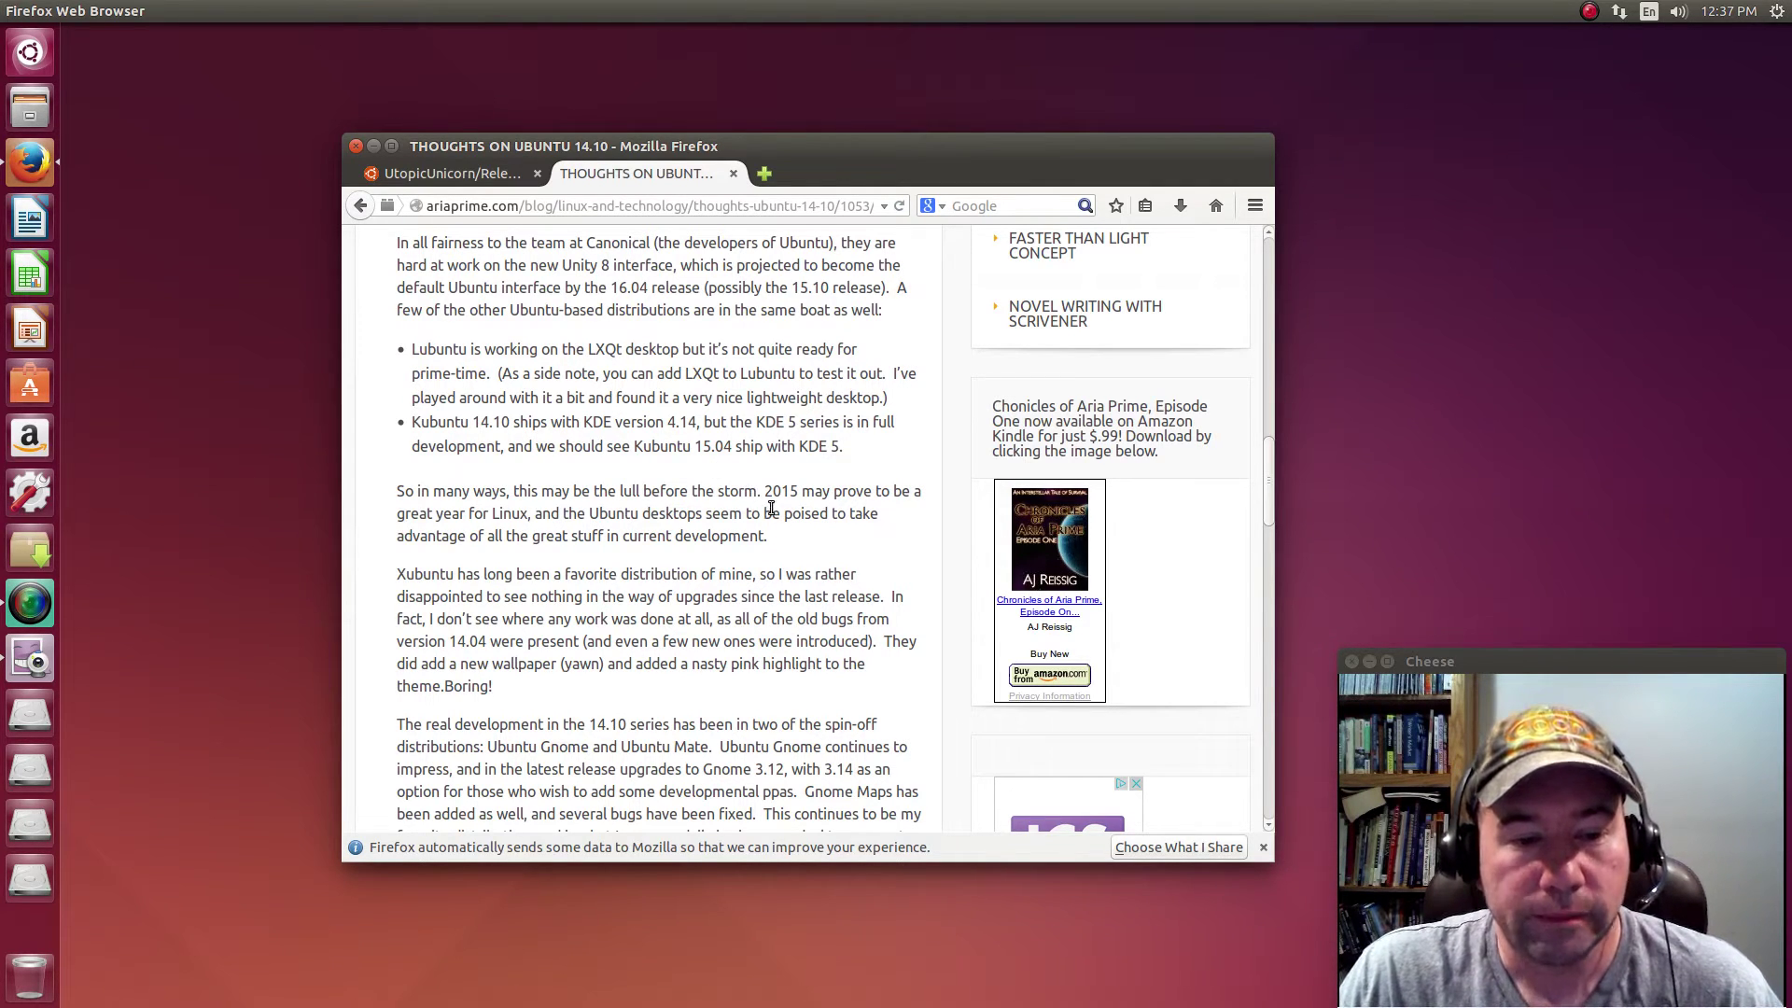
Step: Read the rest of the article, covering Xubuntu, Ubuntu Gnome and Ubuntu Mate, and quit the browser
scroll(772, 512, down, 2)
scroll(773, 512, down, 2)
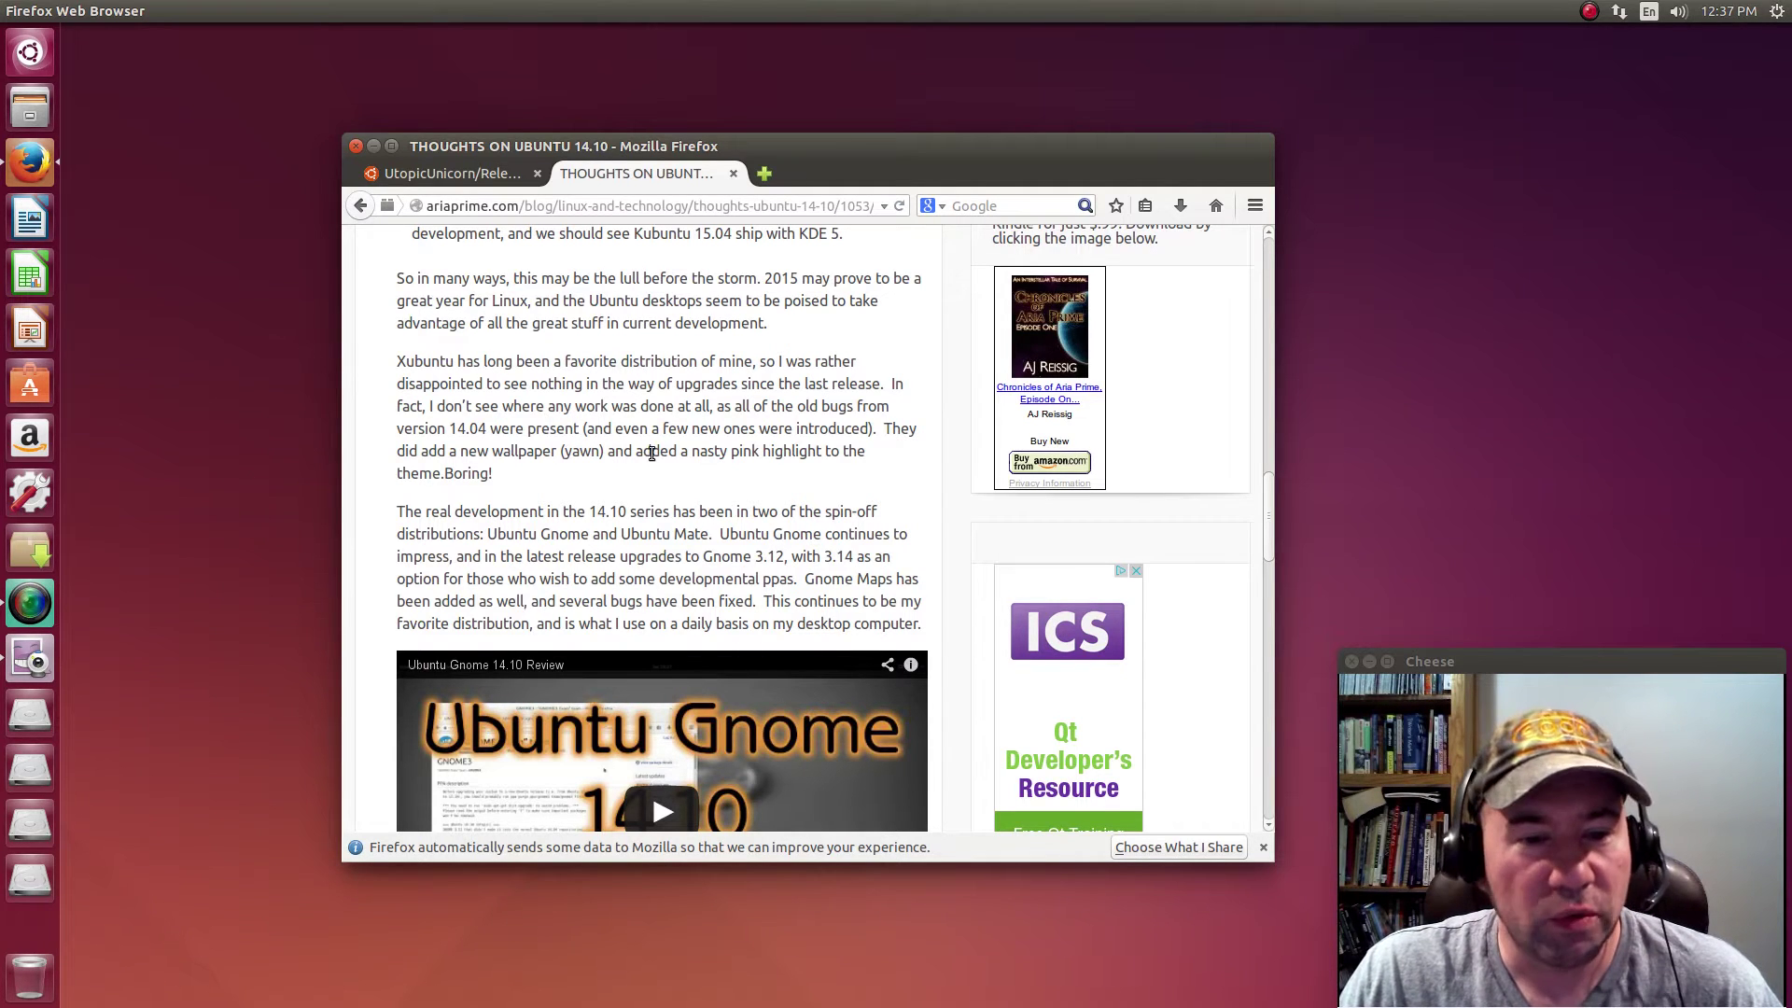
scroll(674, 478, down, 5)
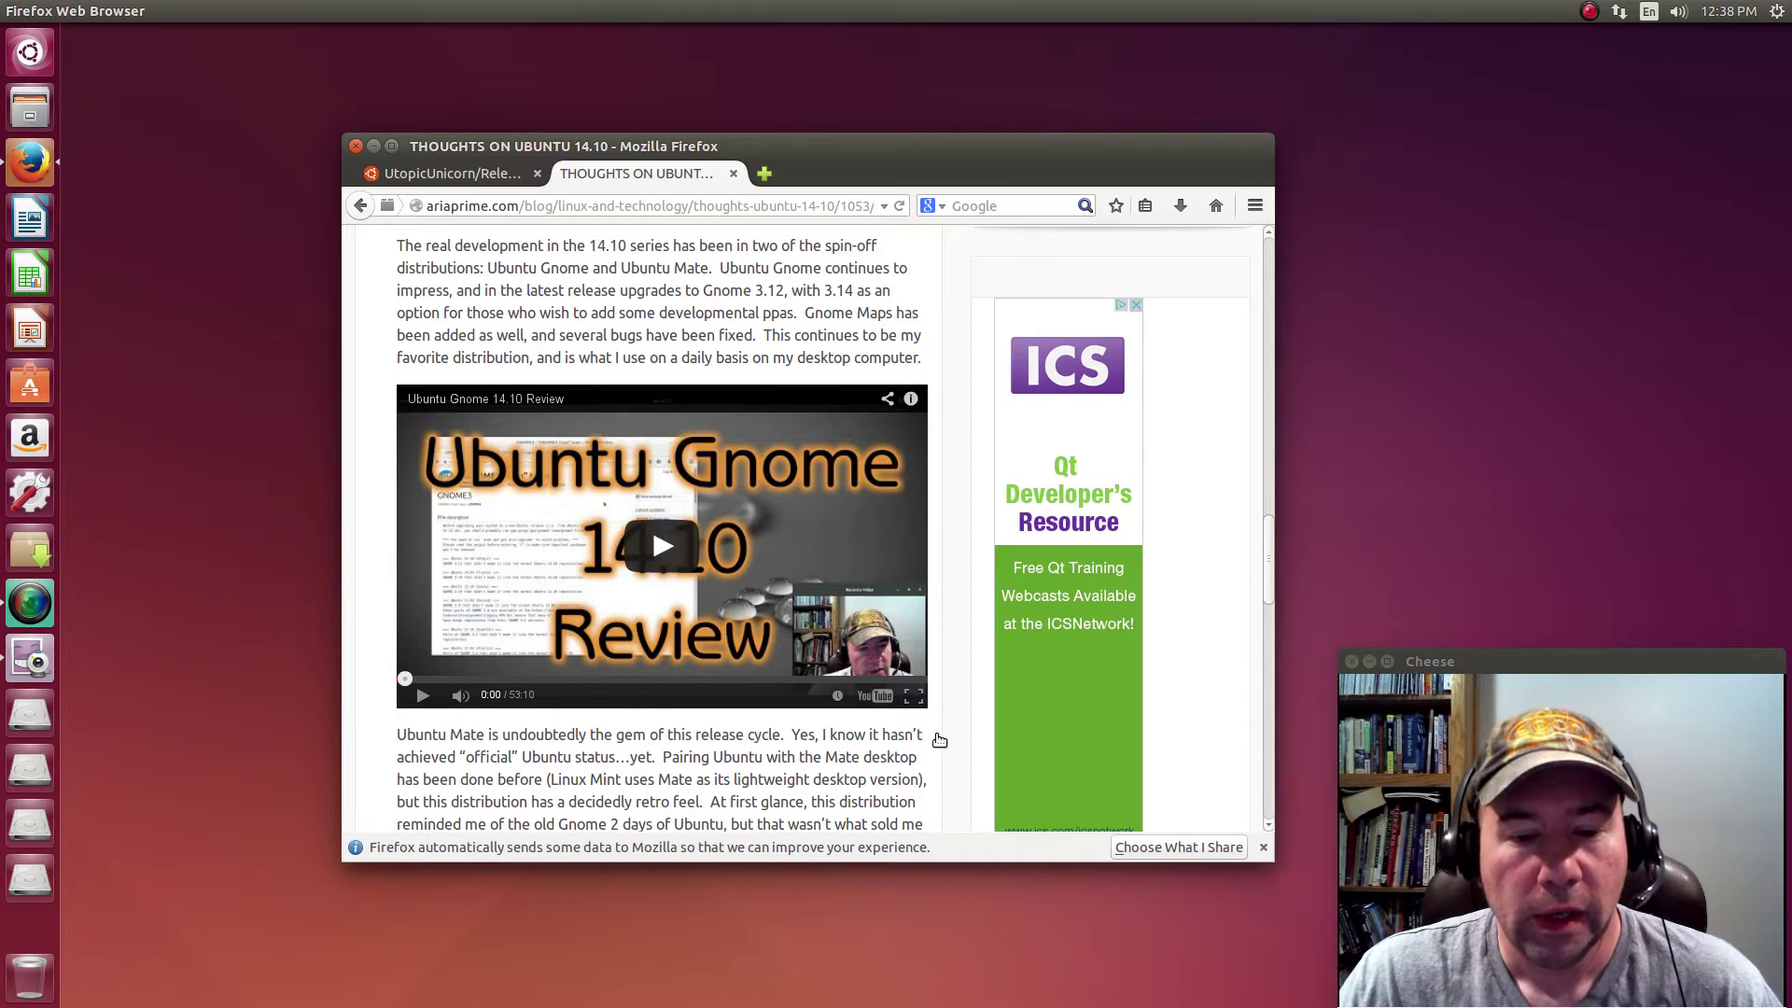
scroll(944, 732, down, 3)
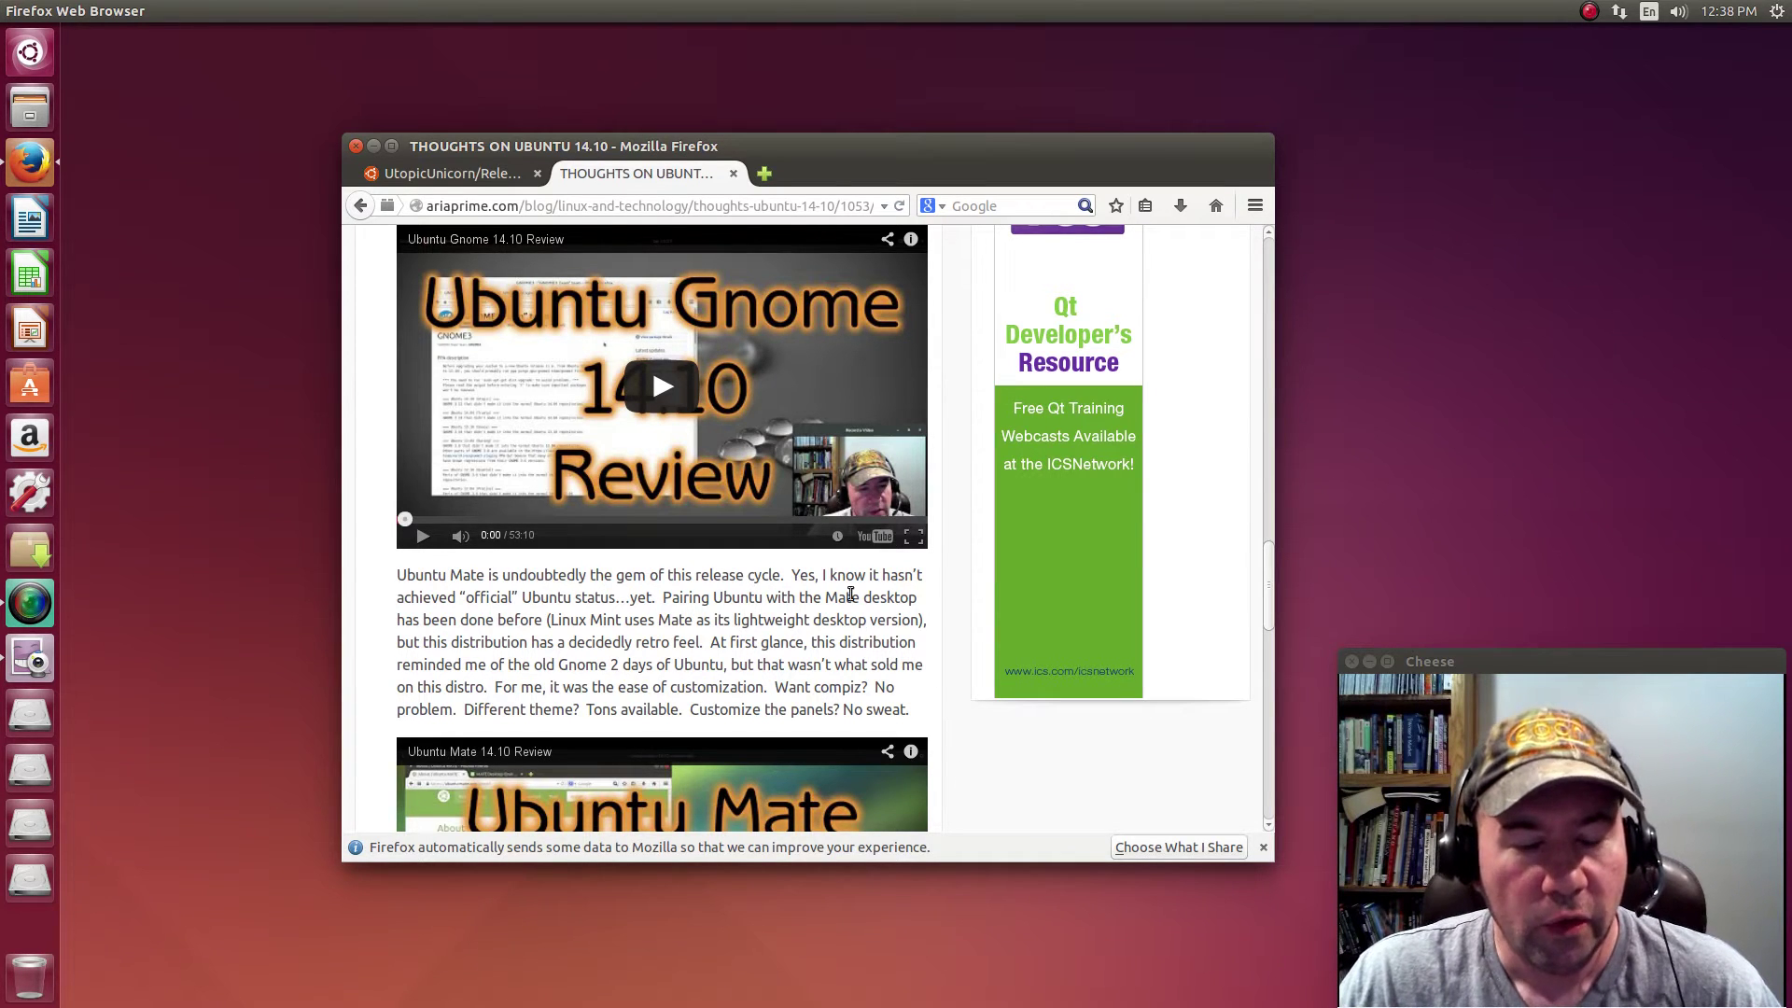
scroll(983, 742, down, 5)
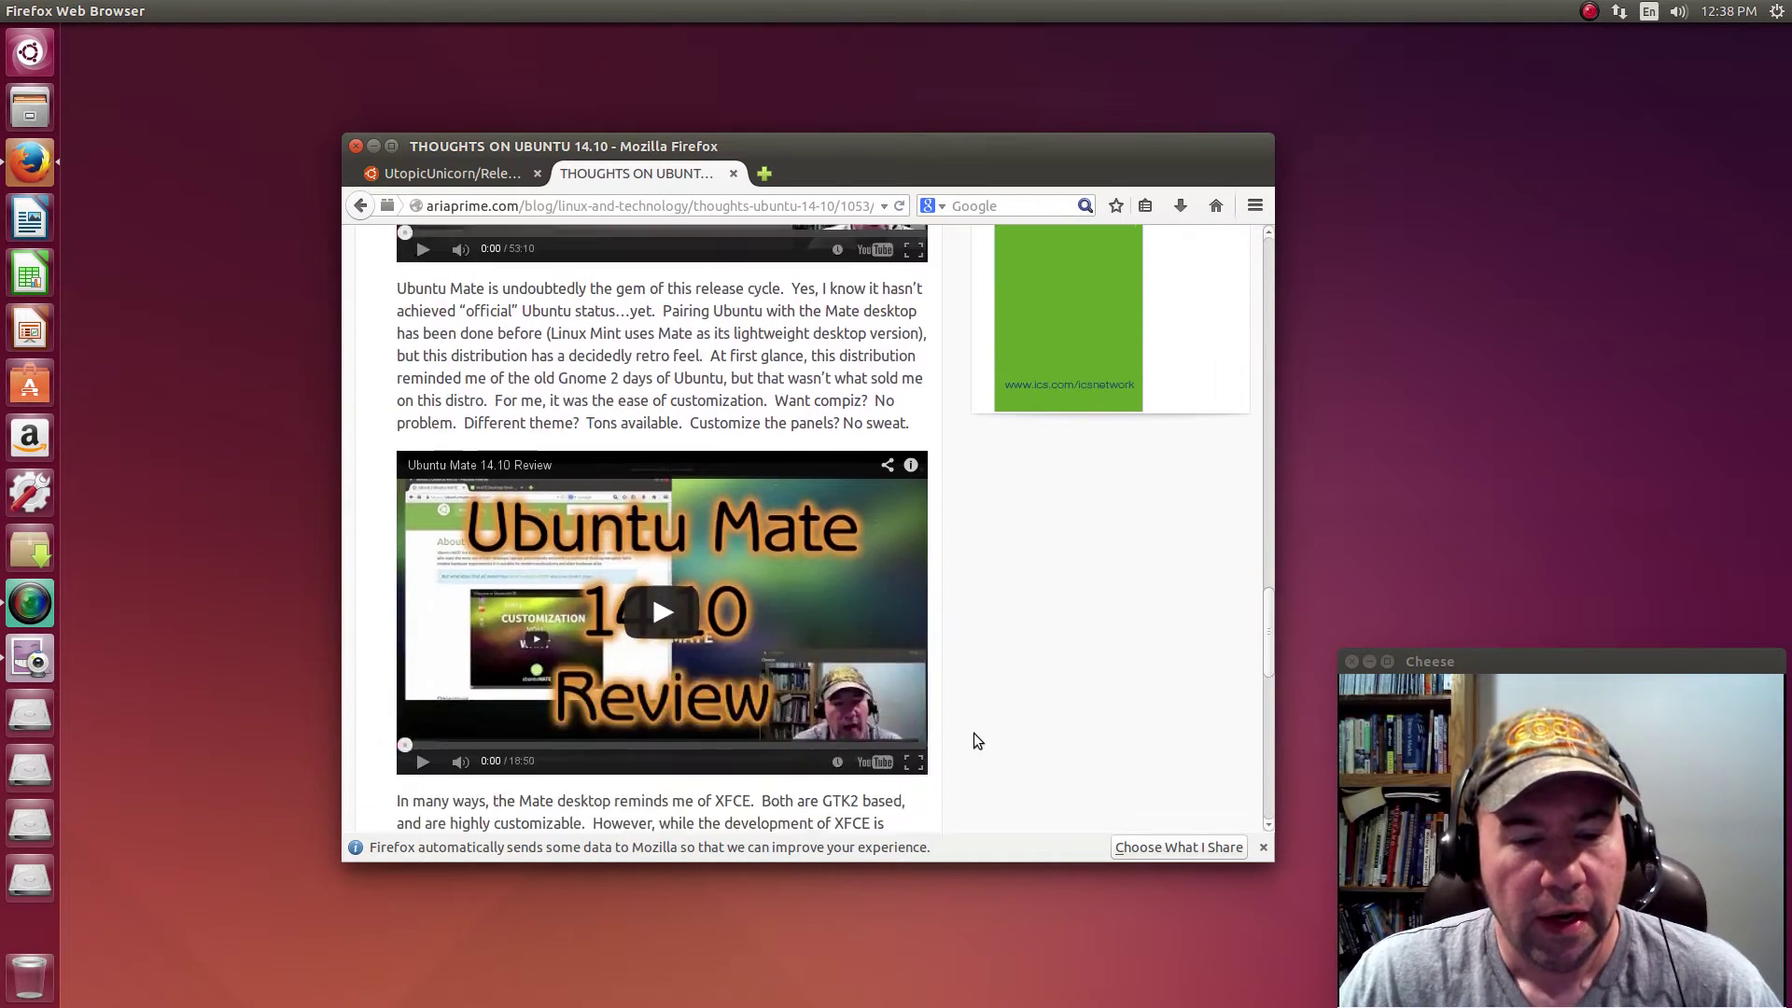
scroll(973, 734, down, 2)
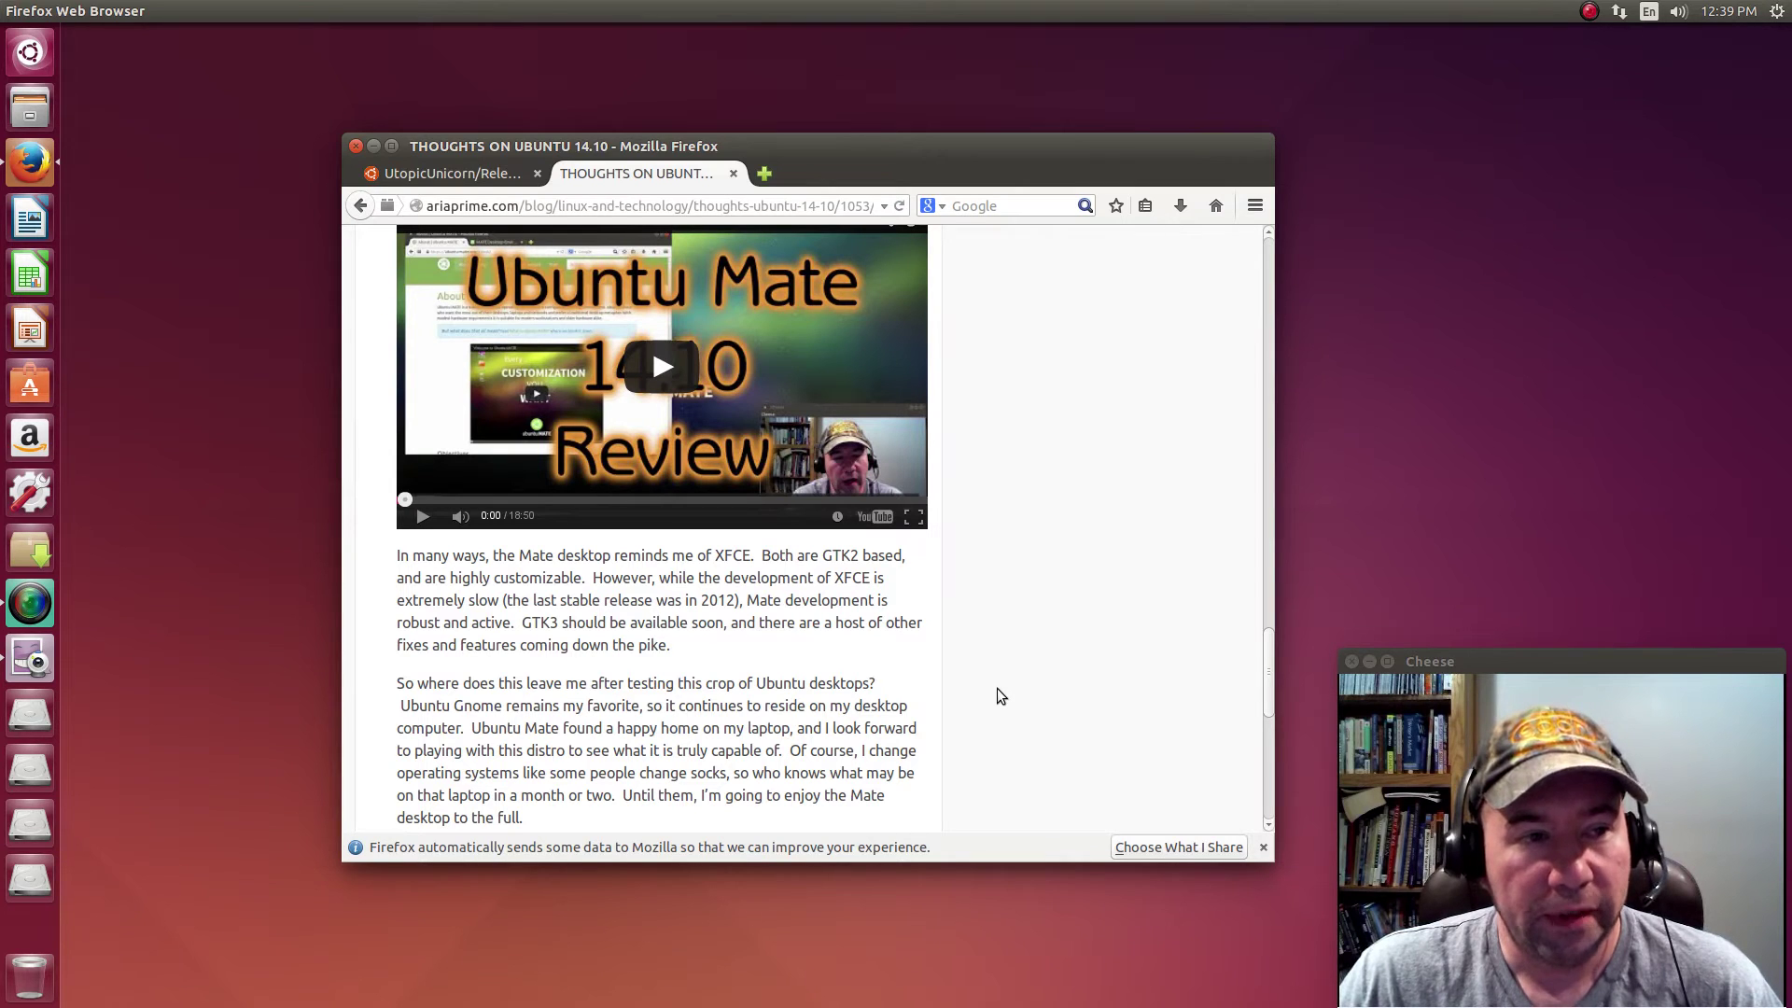
scroll(1012, 700, down, 3)
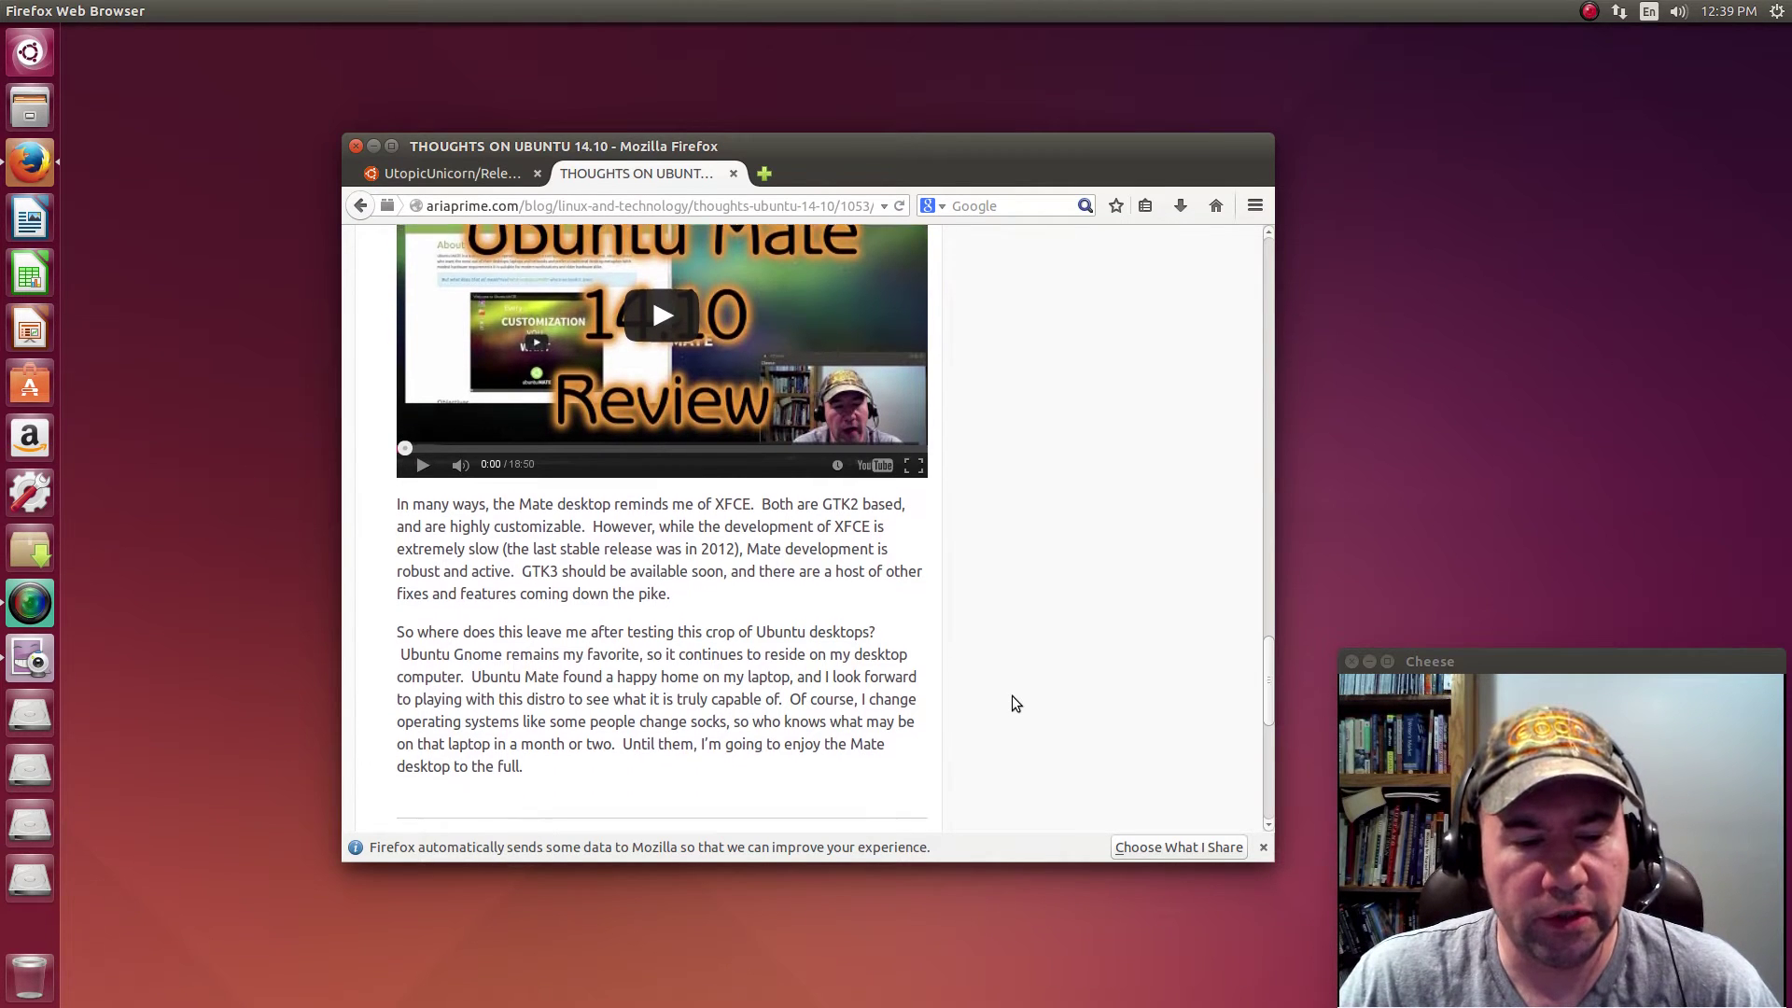
key(ctrl+q)
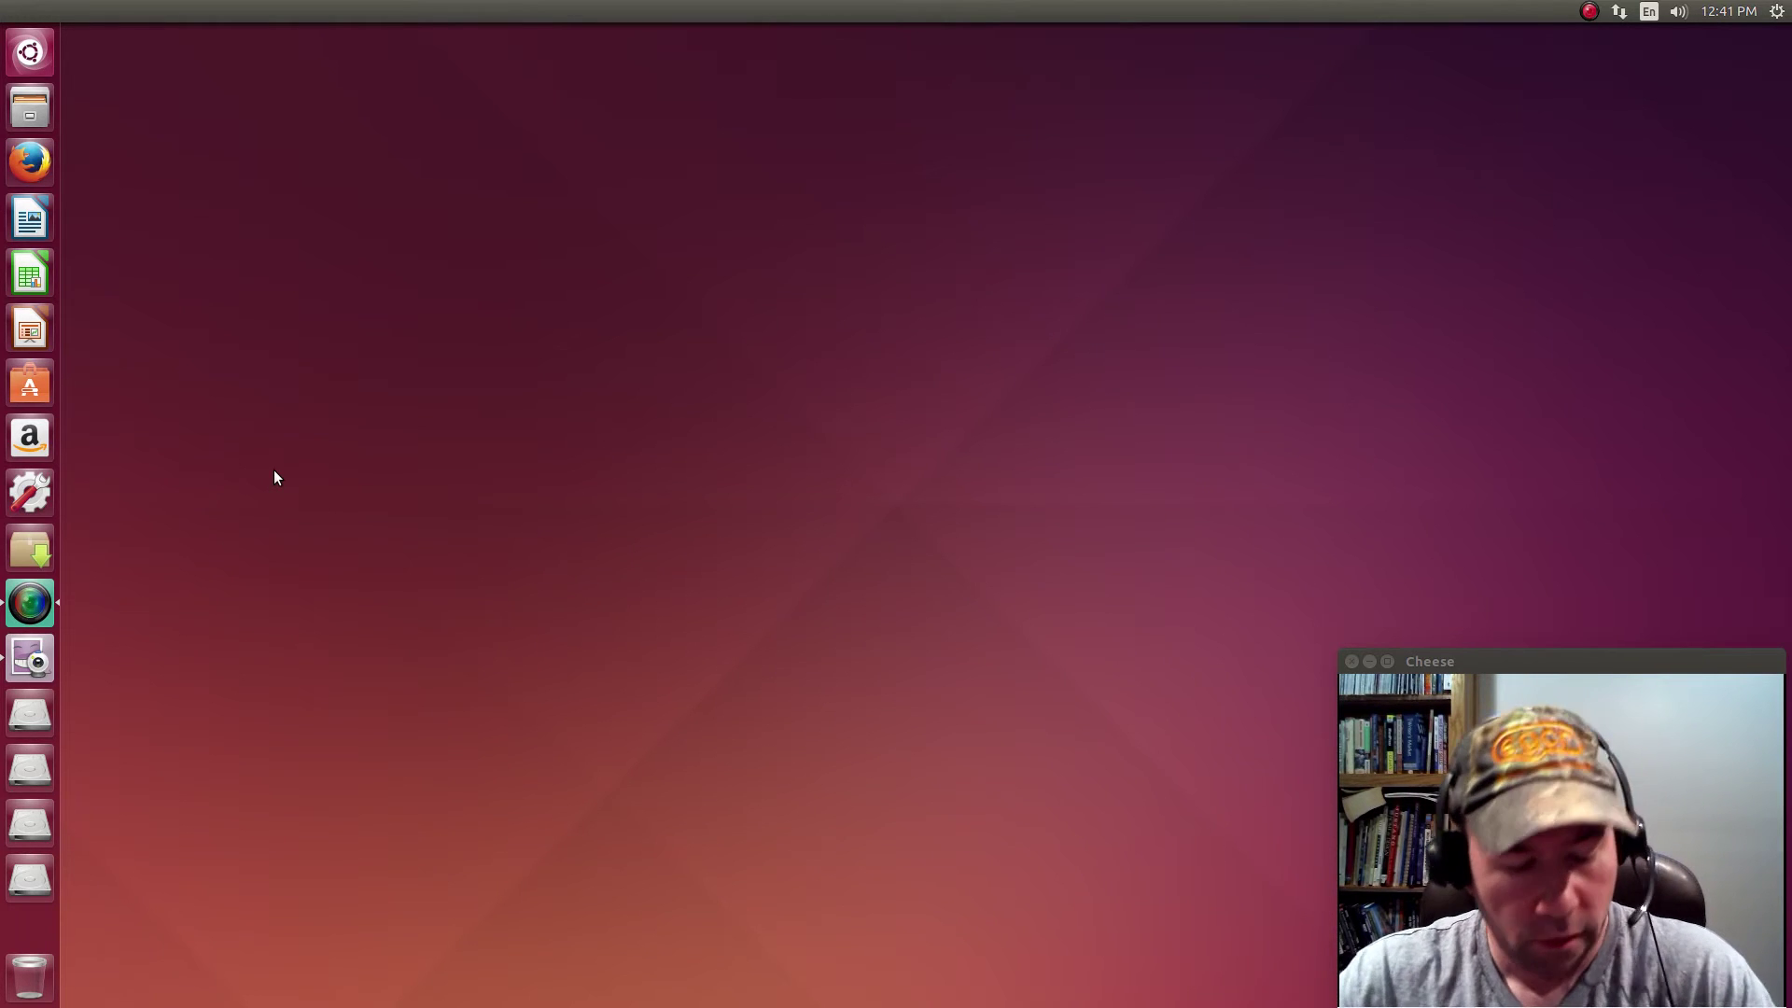
Step: Open the Dash and look through the application, reference and shopping results for "cheese"
key(super)
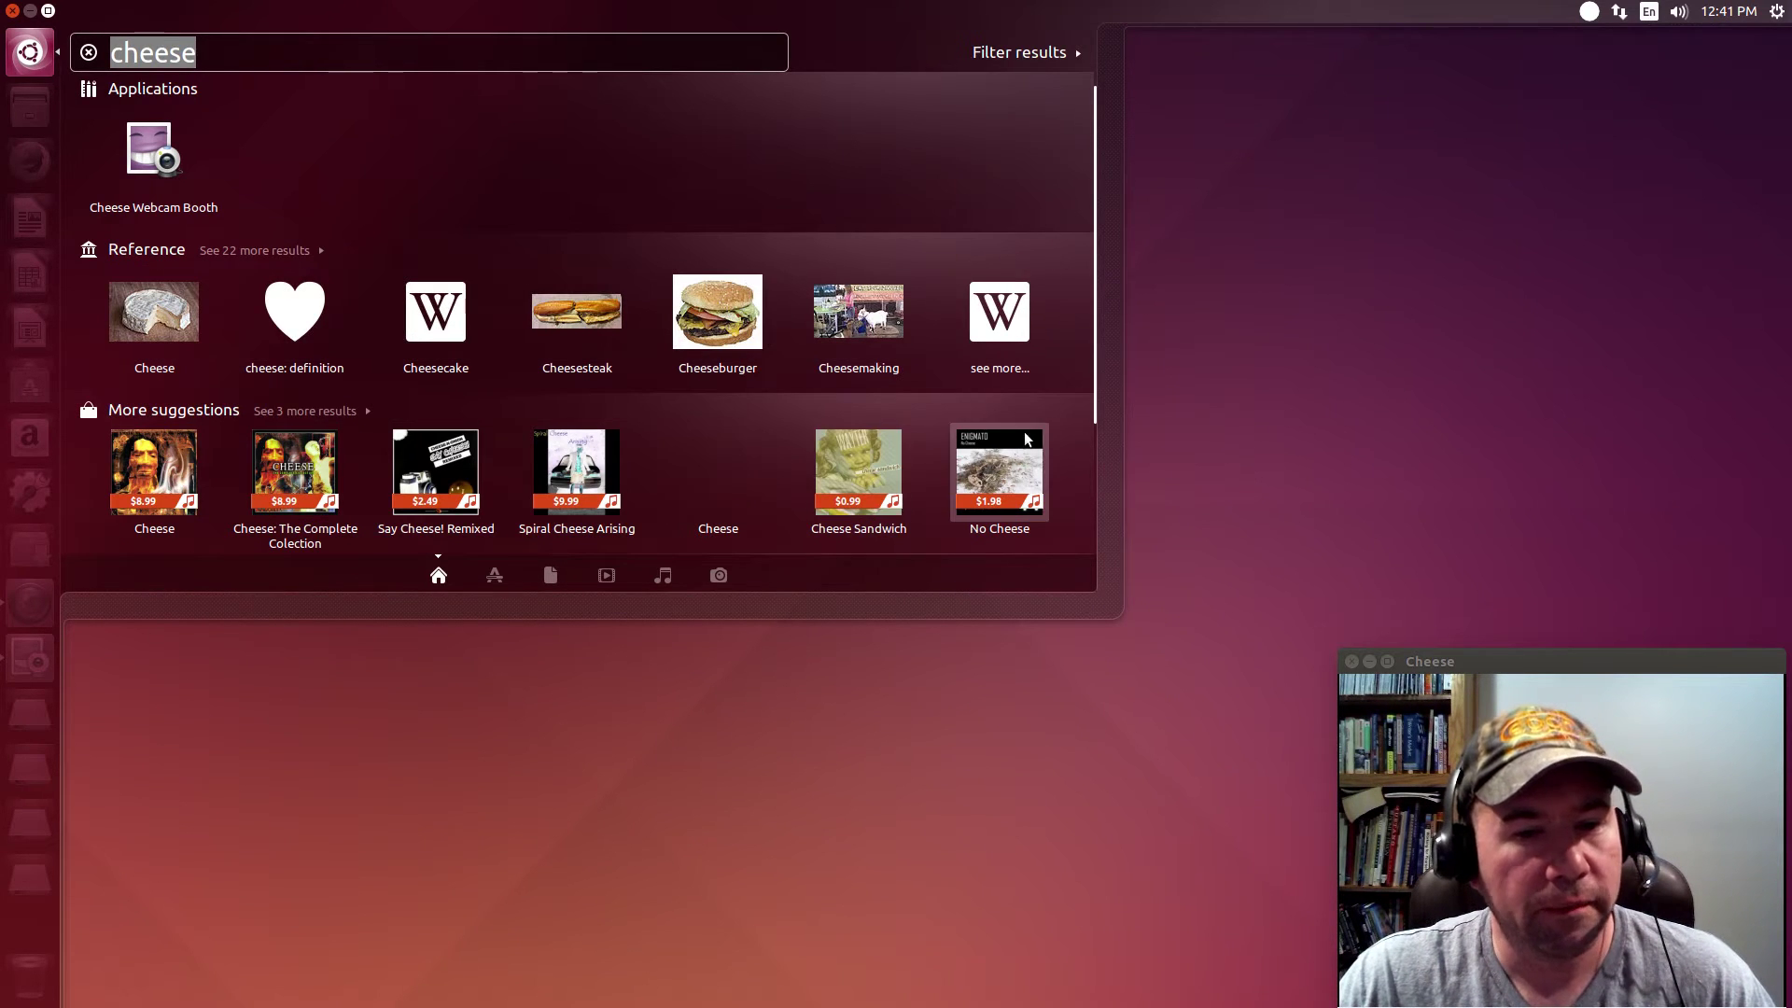
scroll(709, 317, down, 2)
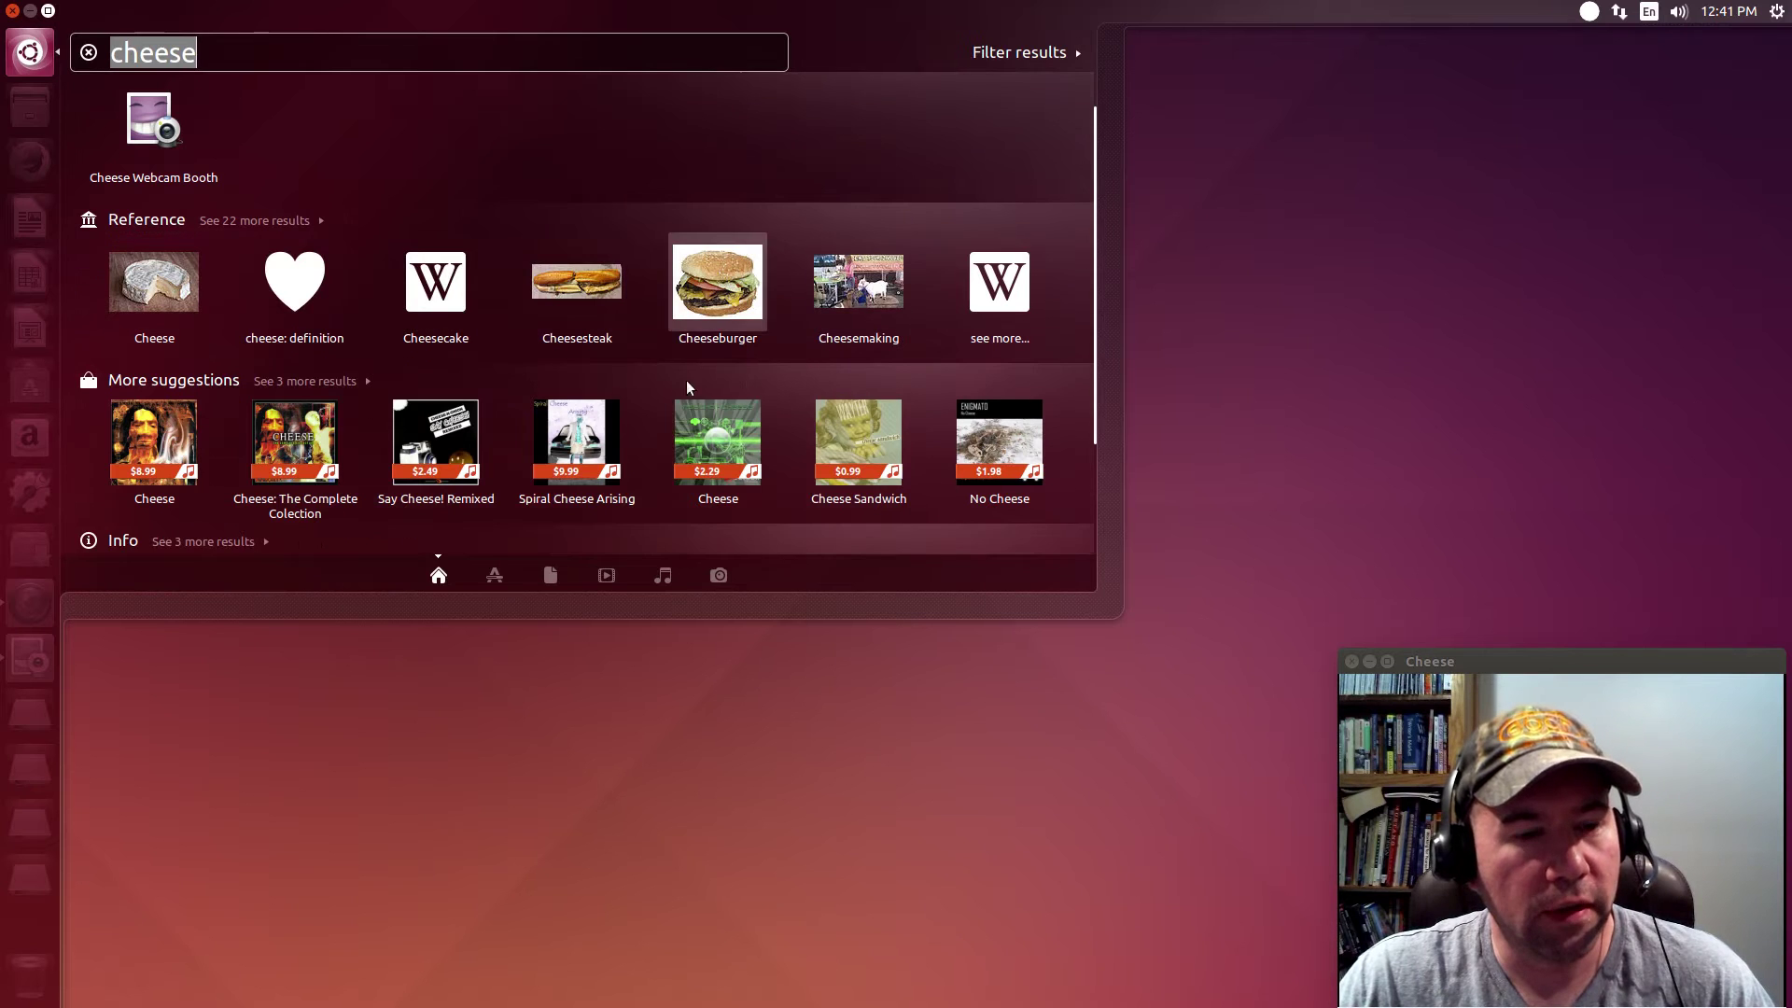
scroll(600, 431, up, 2)
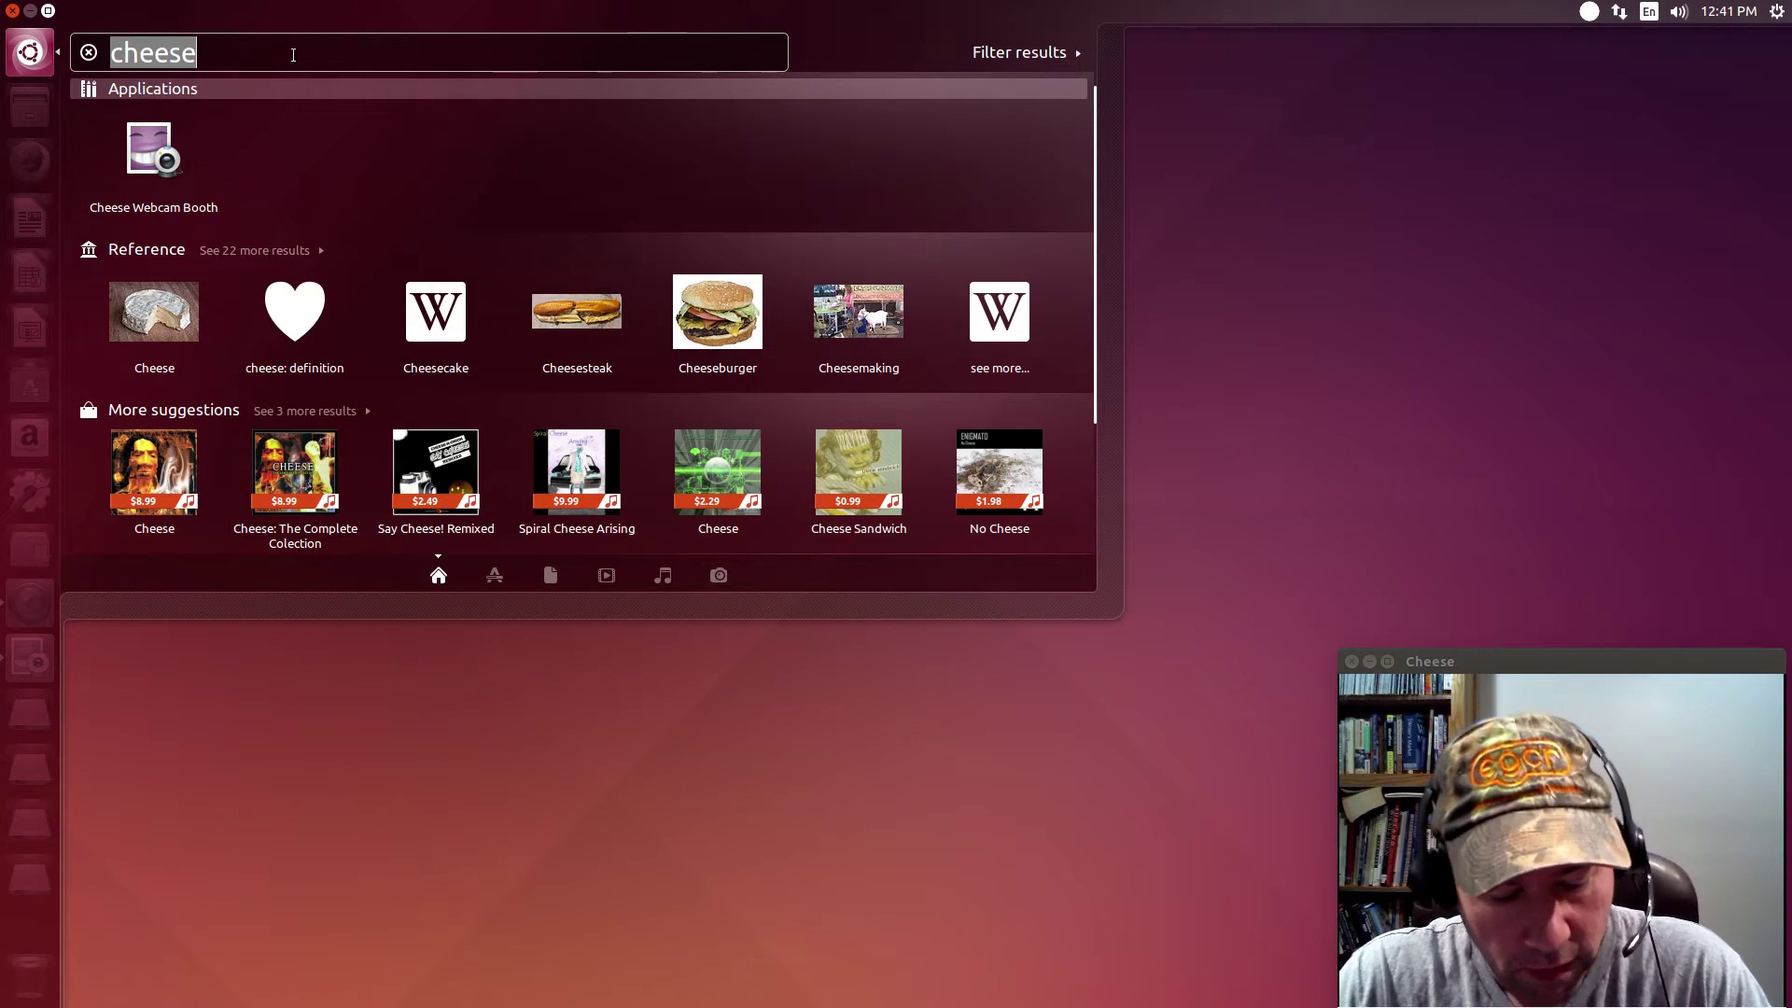
Step: Search the Dash for "settings", launch System Settings and reposition its window on the desktop
text(settings)
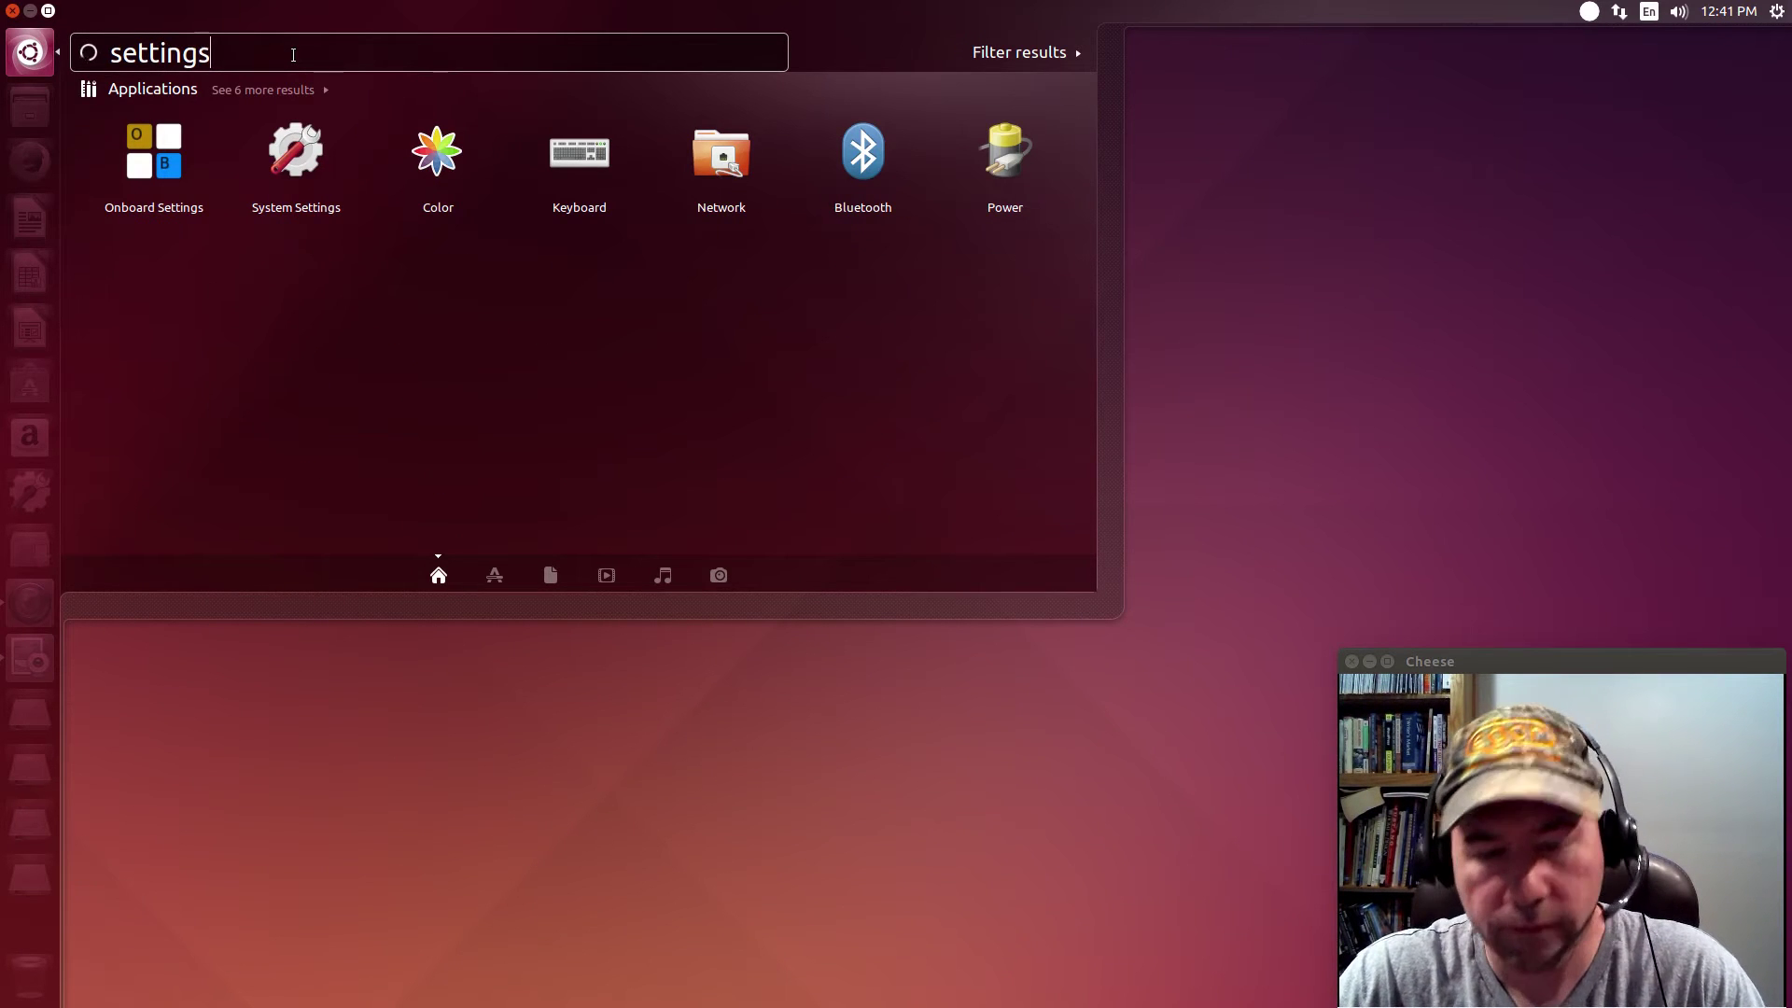
click(283, 175)
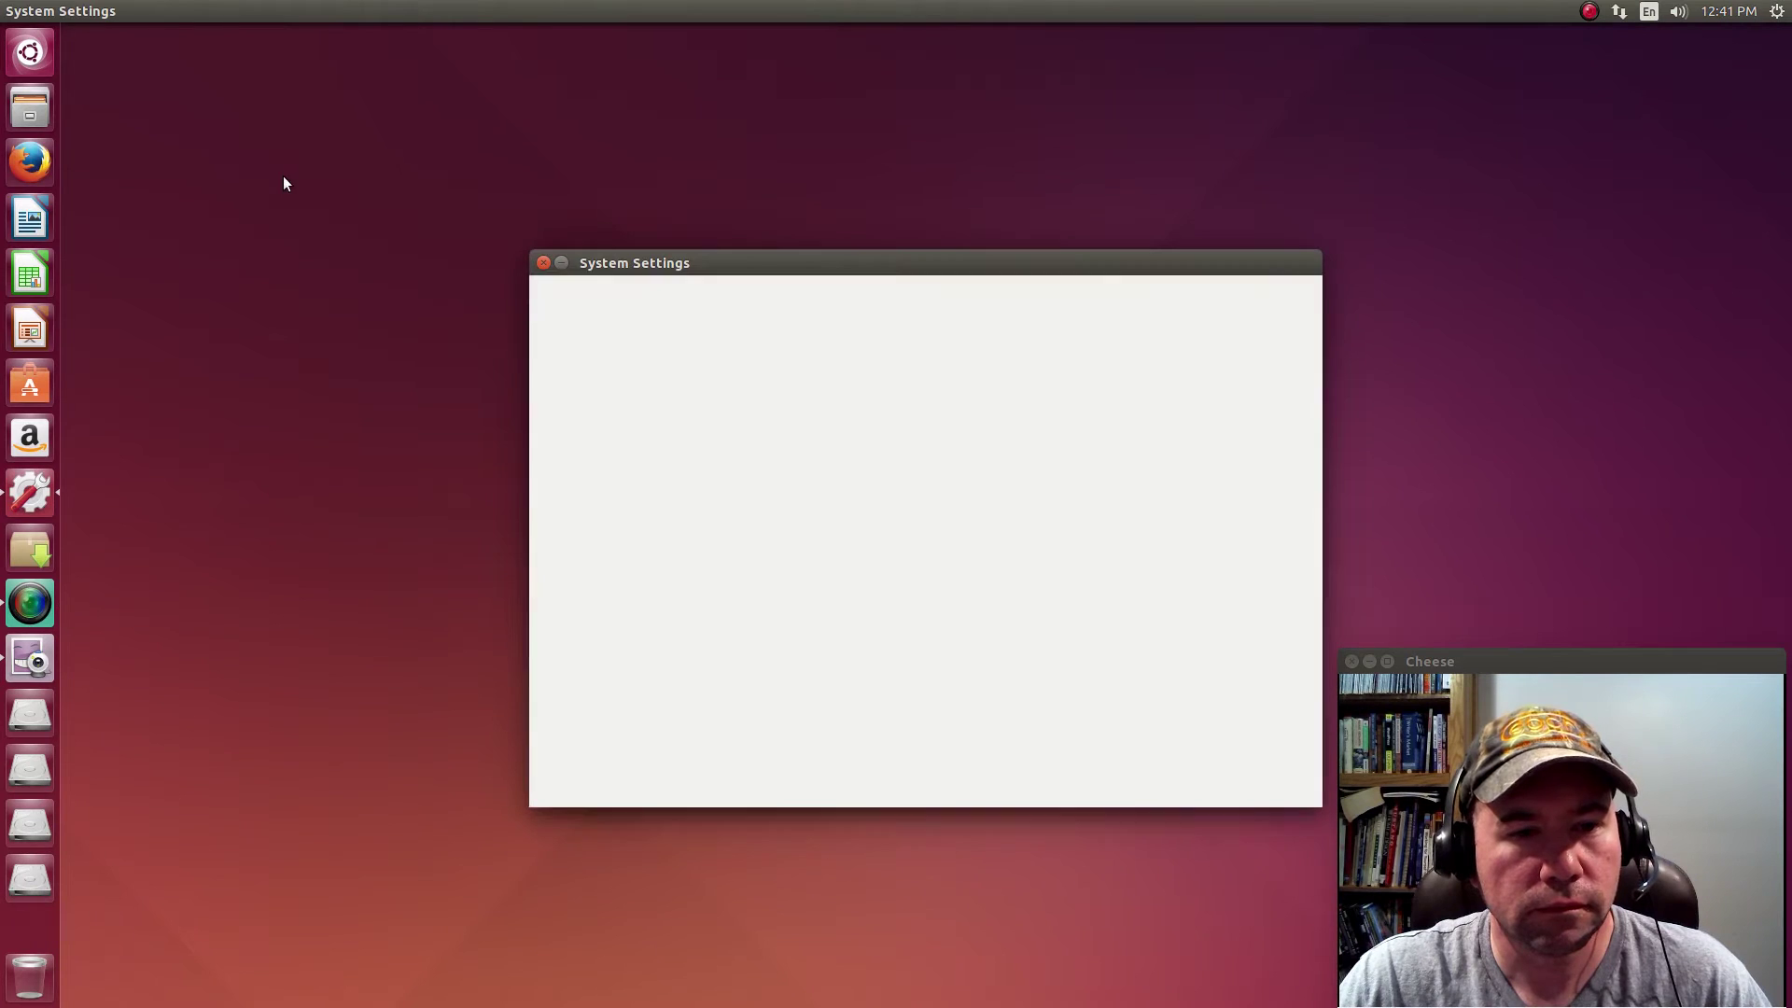
drag(818, 262, 693, 130)
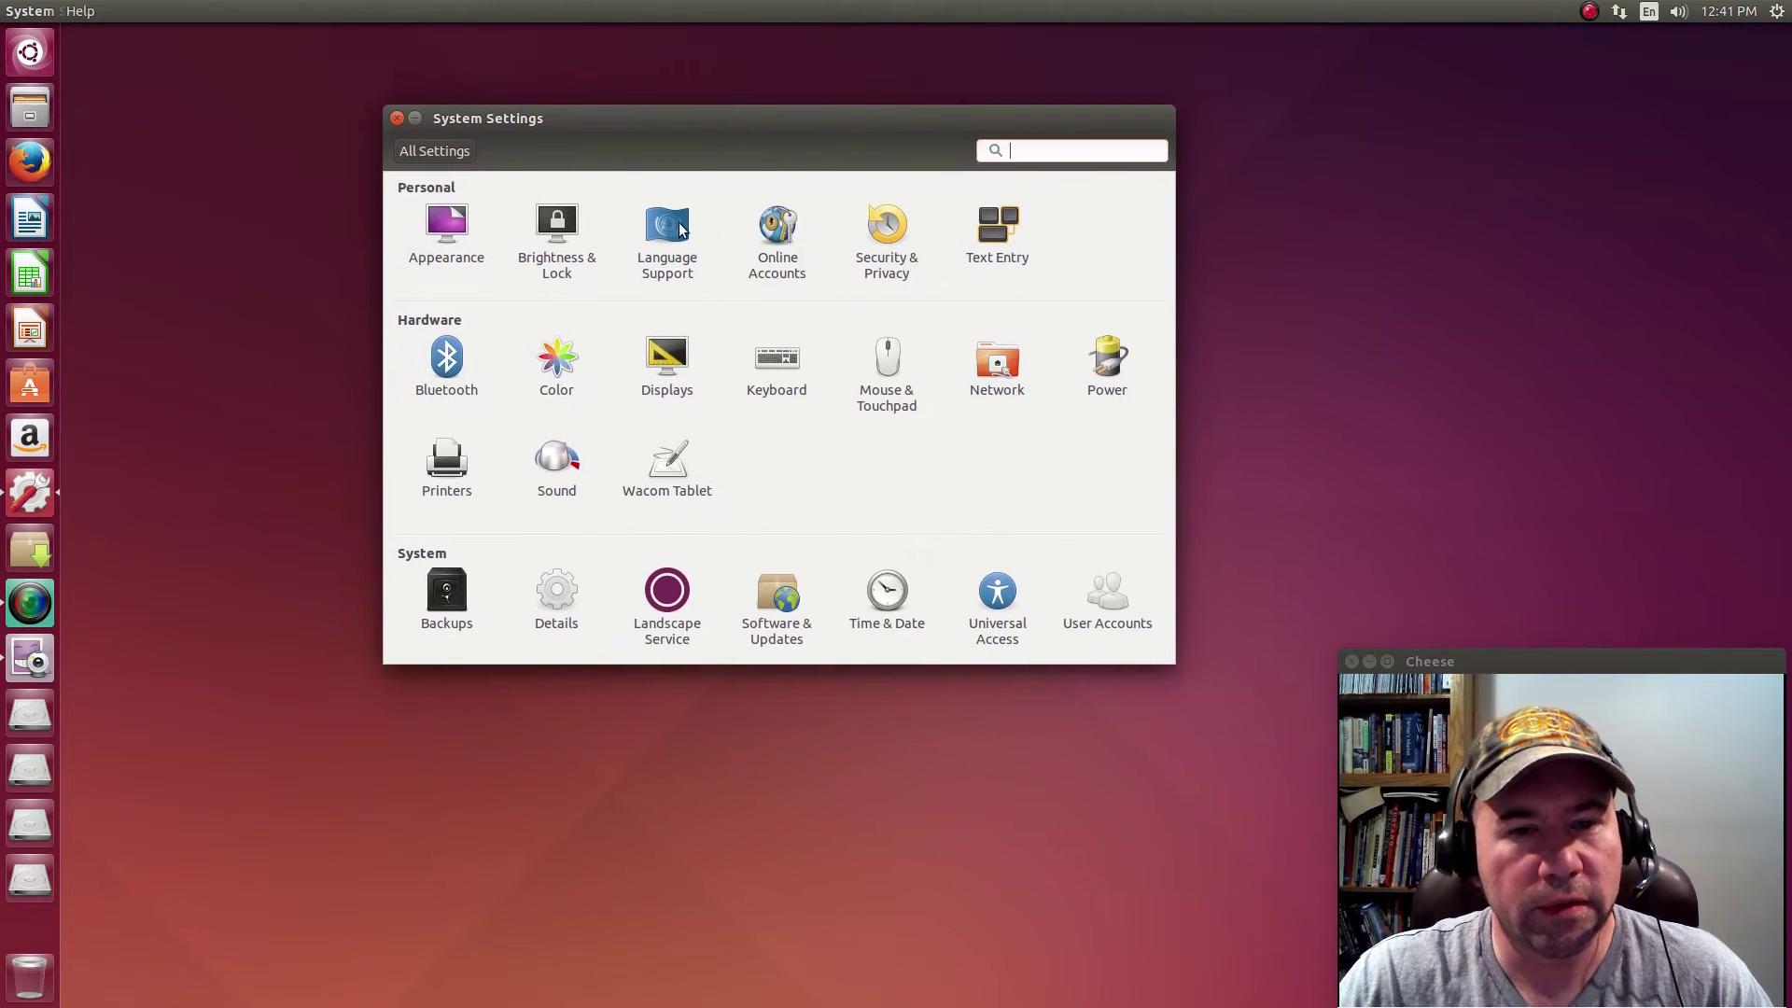
Step: Inspect the Security & Privacy settings, including the Dash option for online search results, and close the window
click(886, 245)
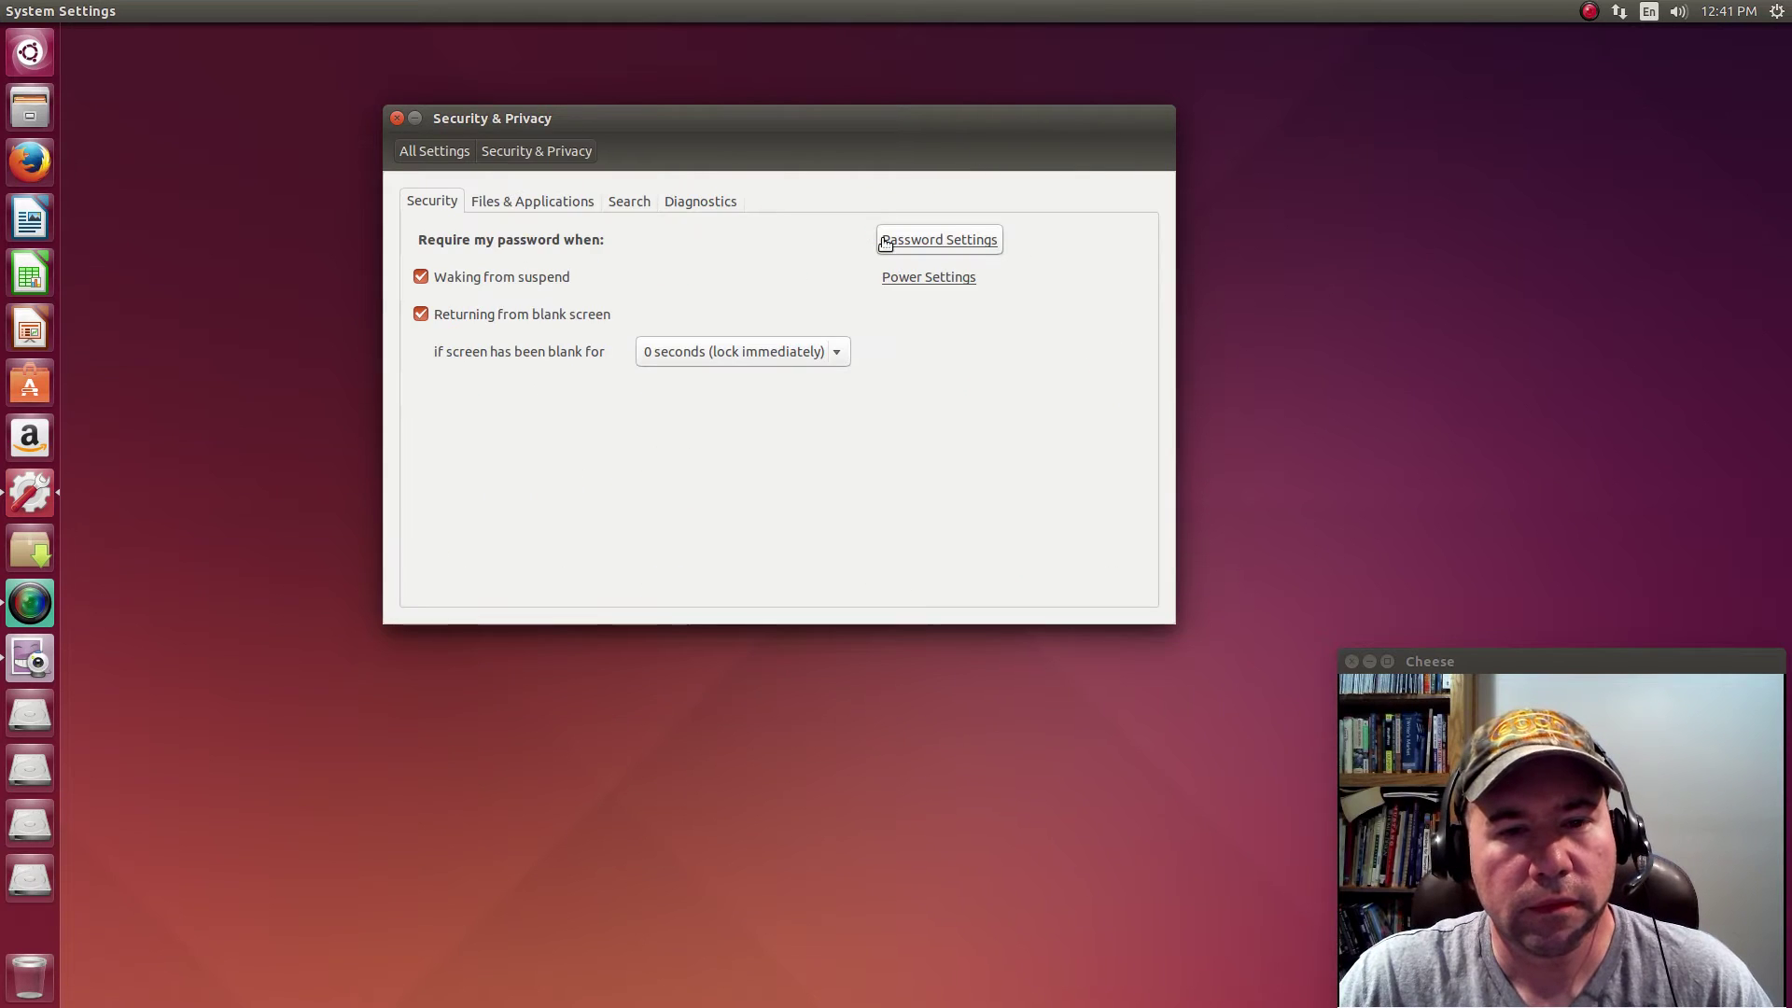
click(526, 203)
click(605, 202)
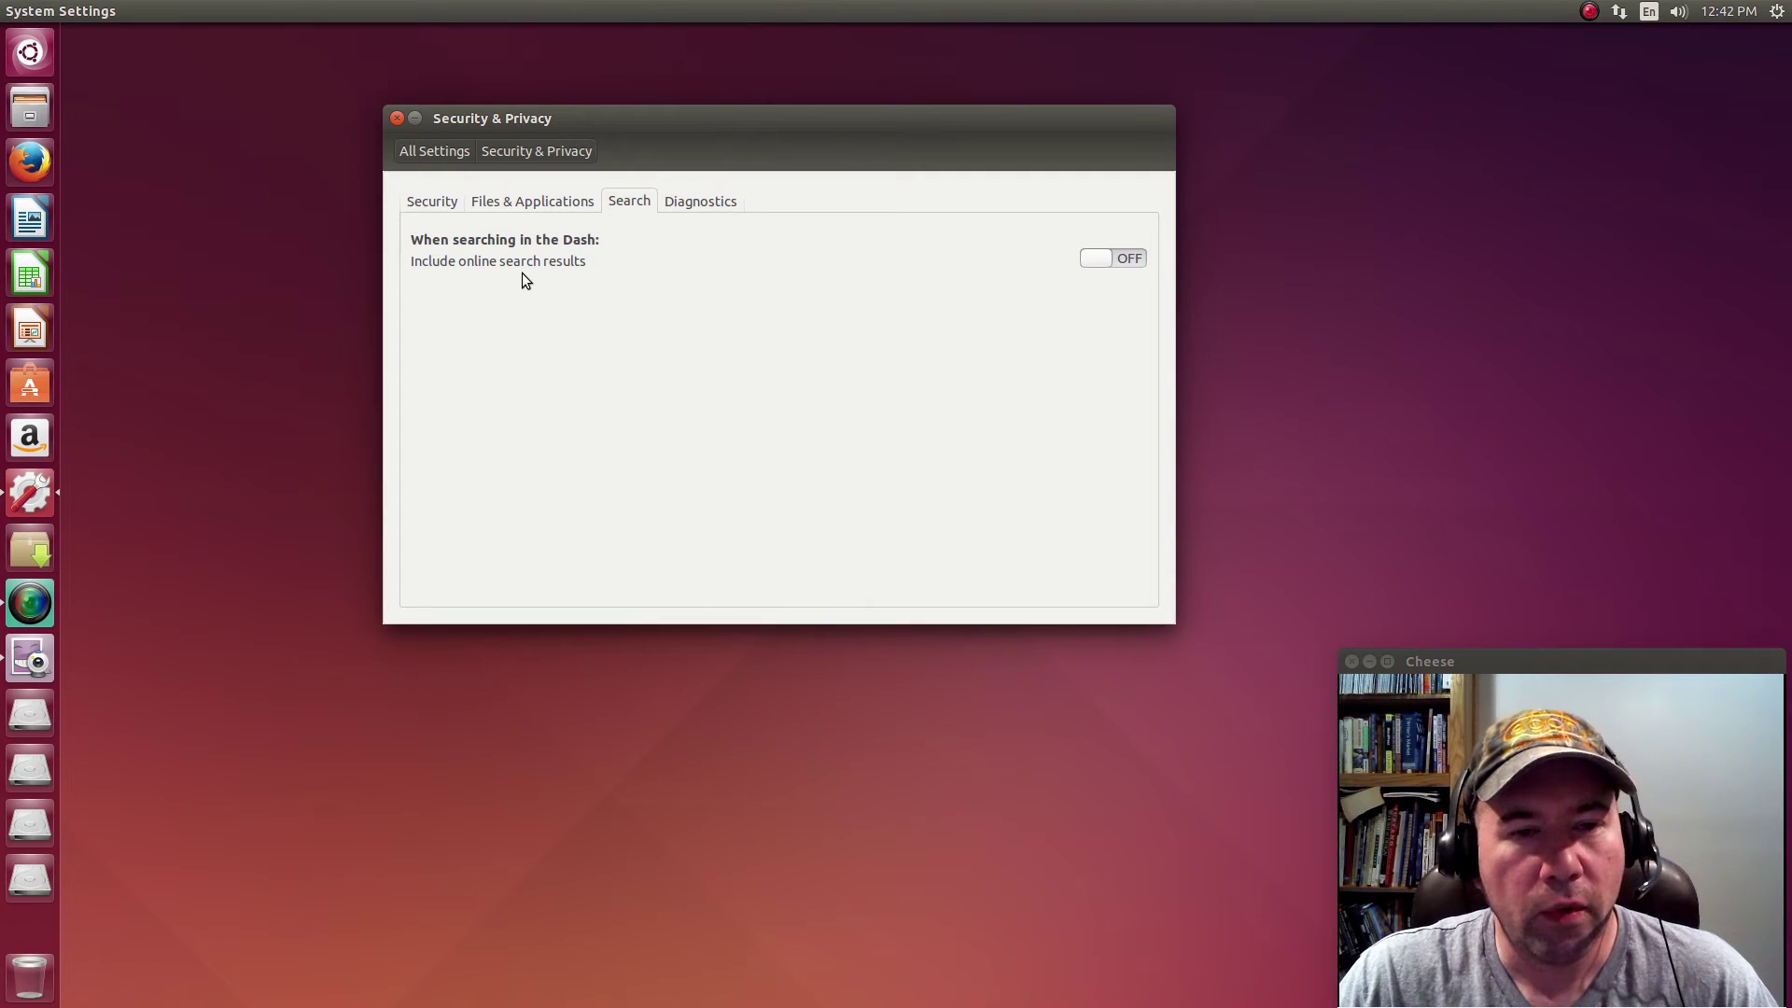
click(454, 206)
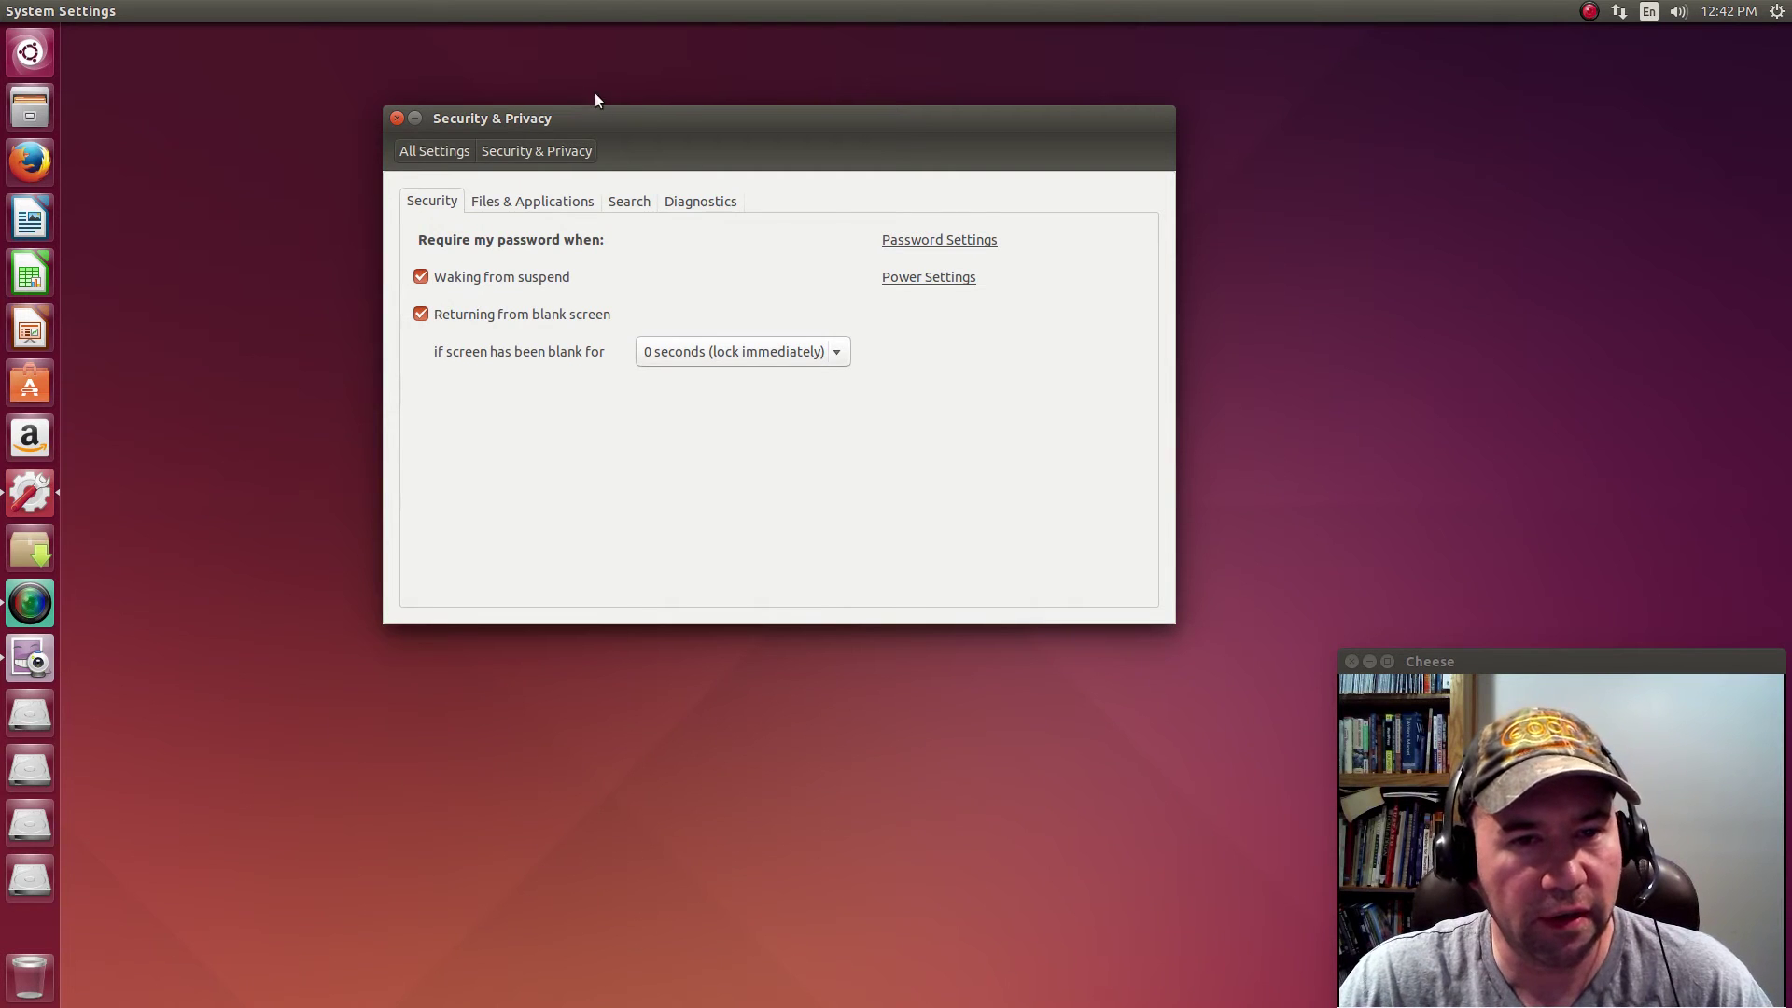
drag(609, 114, 741, 376)
drag(738, 393, 736, 407)
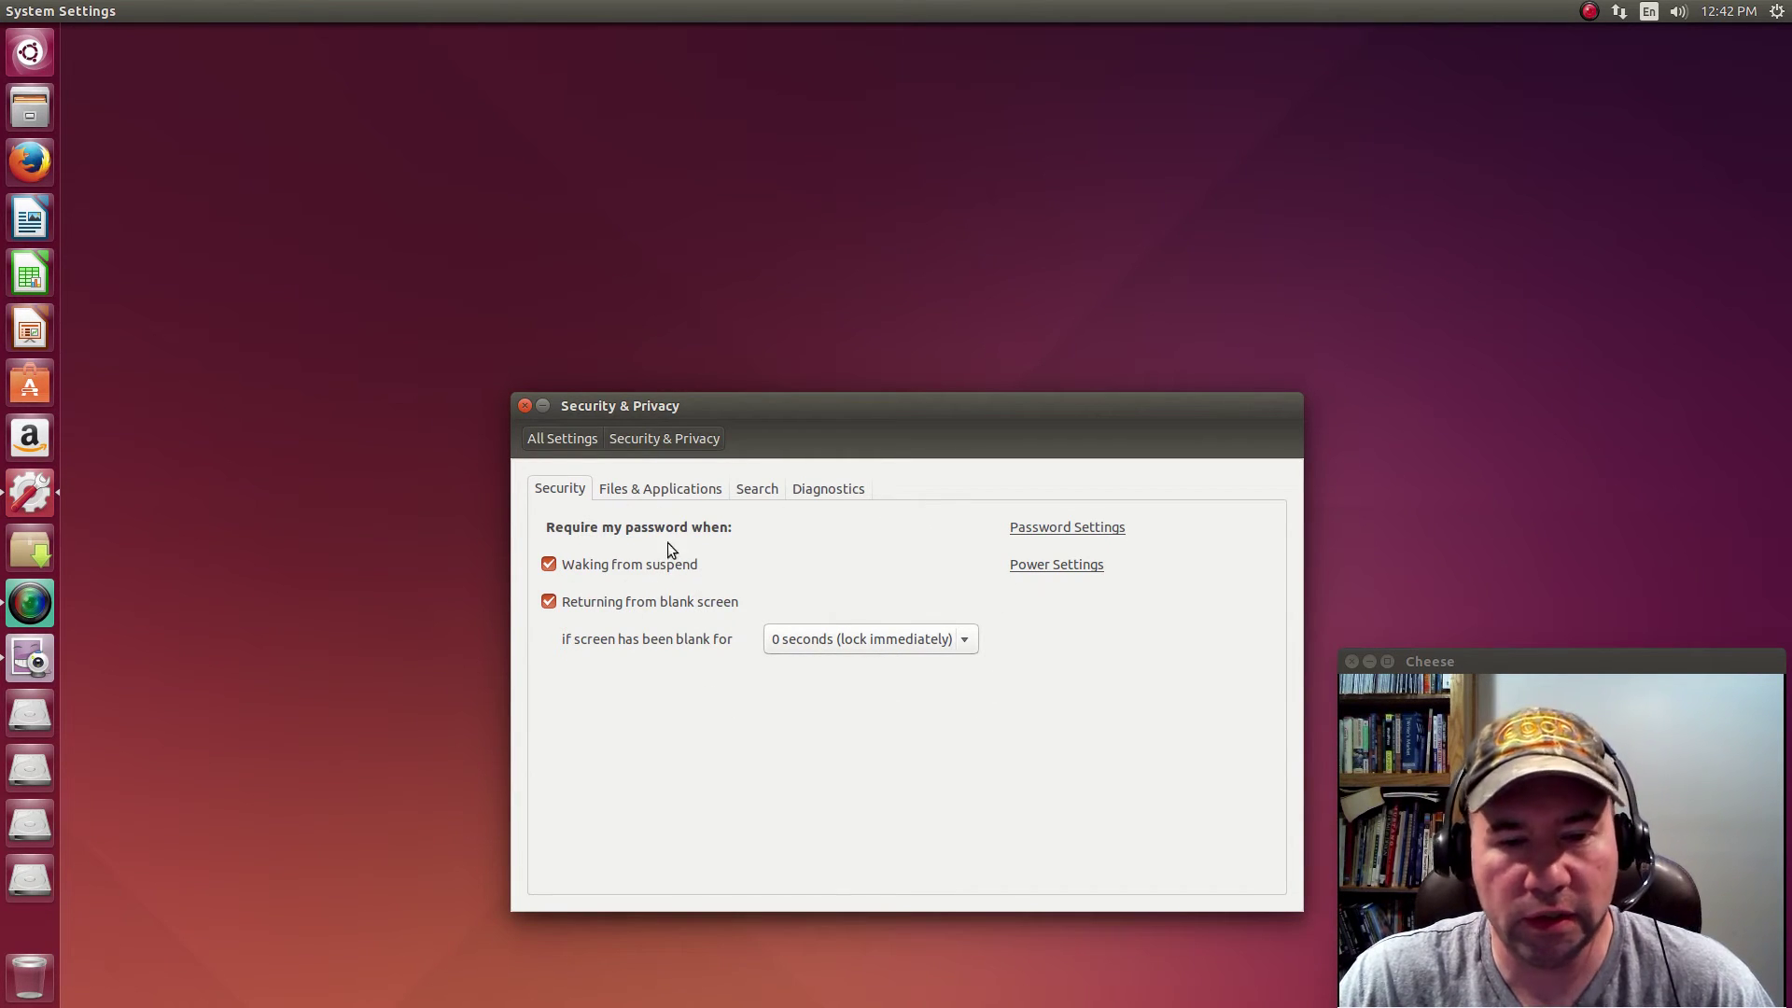
click(771, 492)
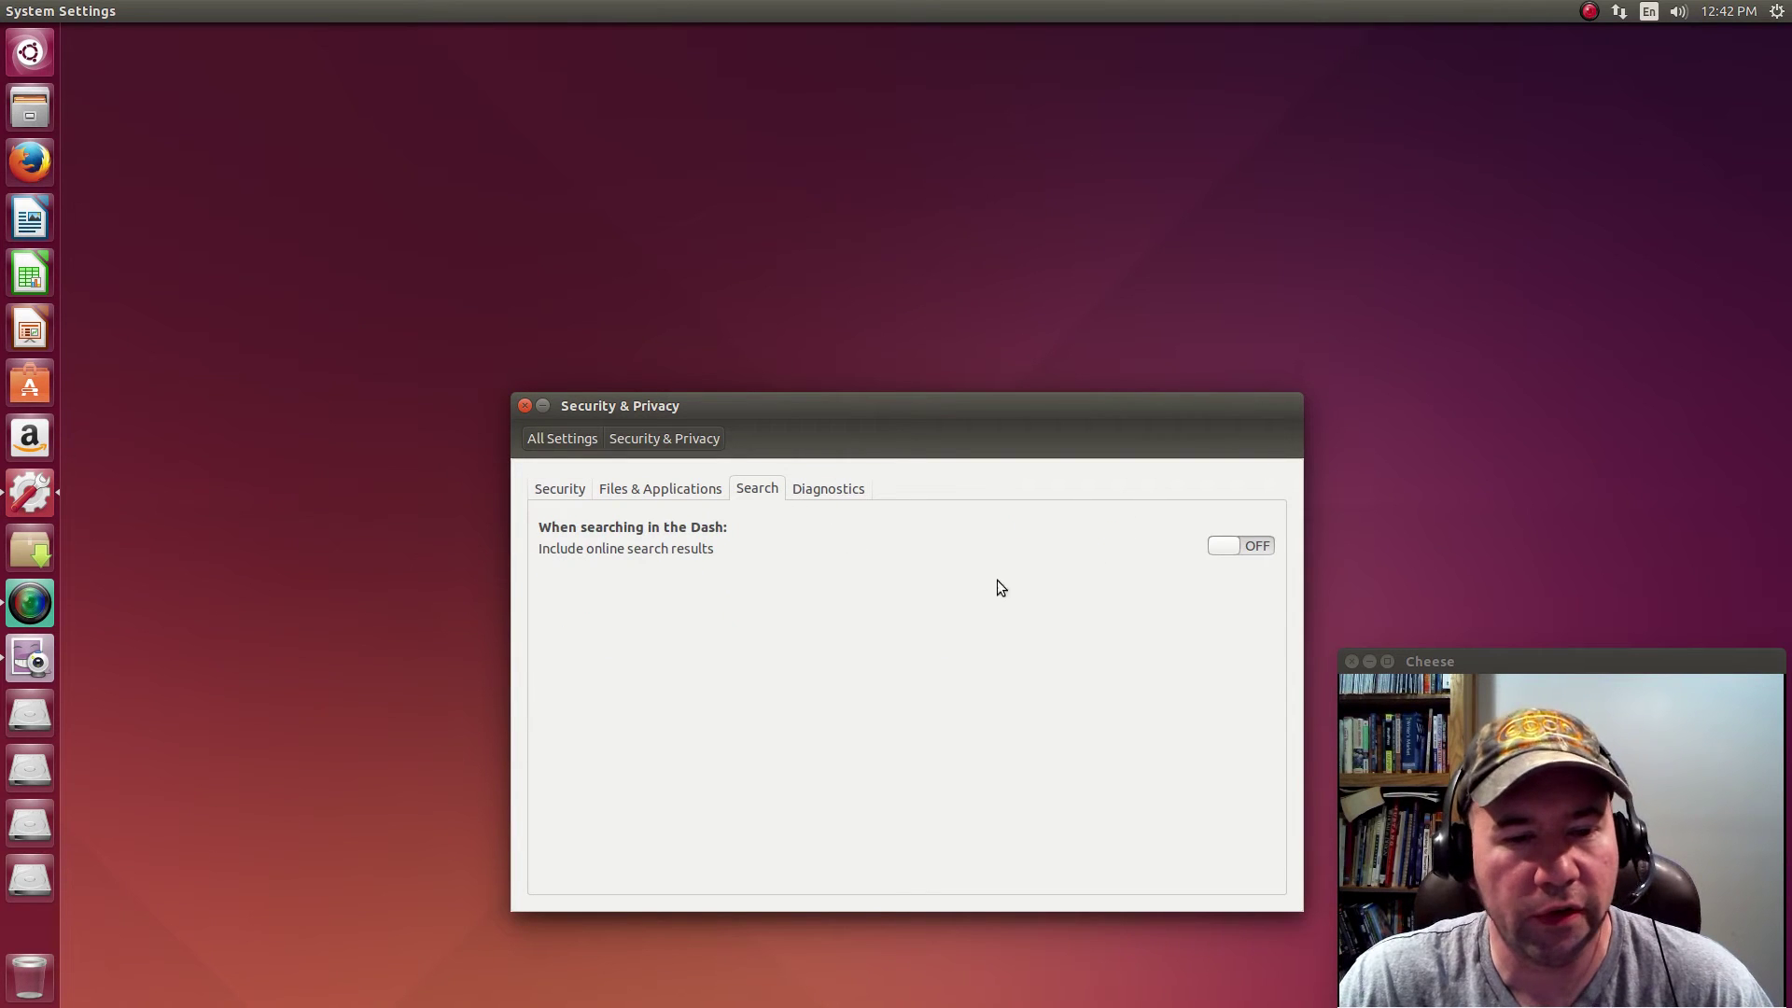
click(526, 406)
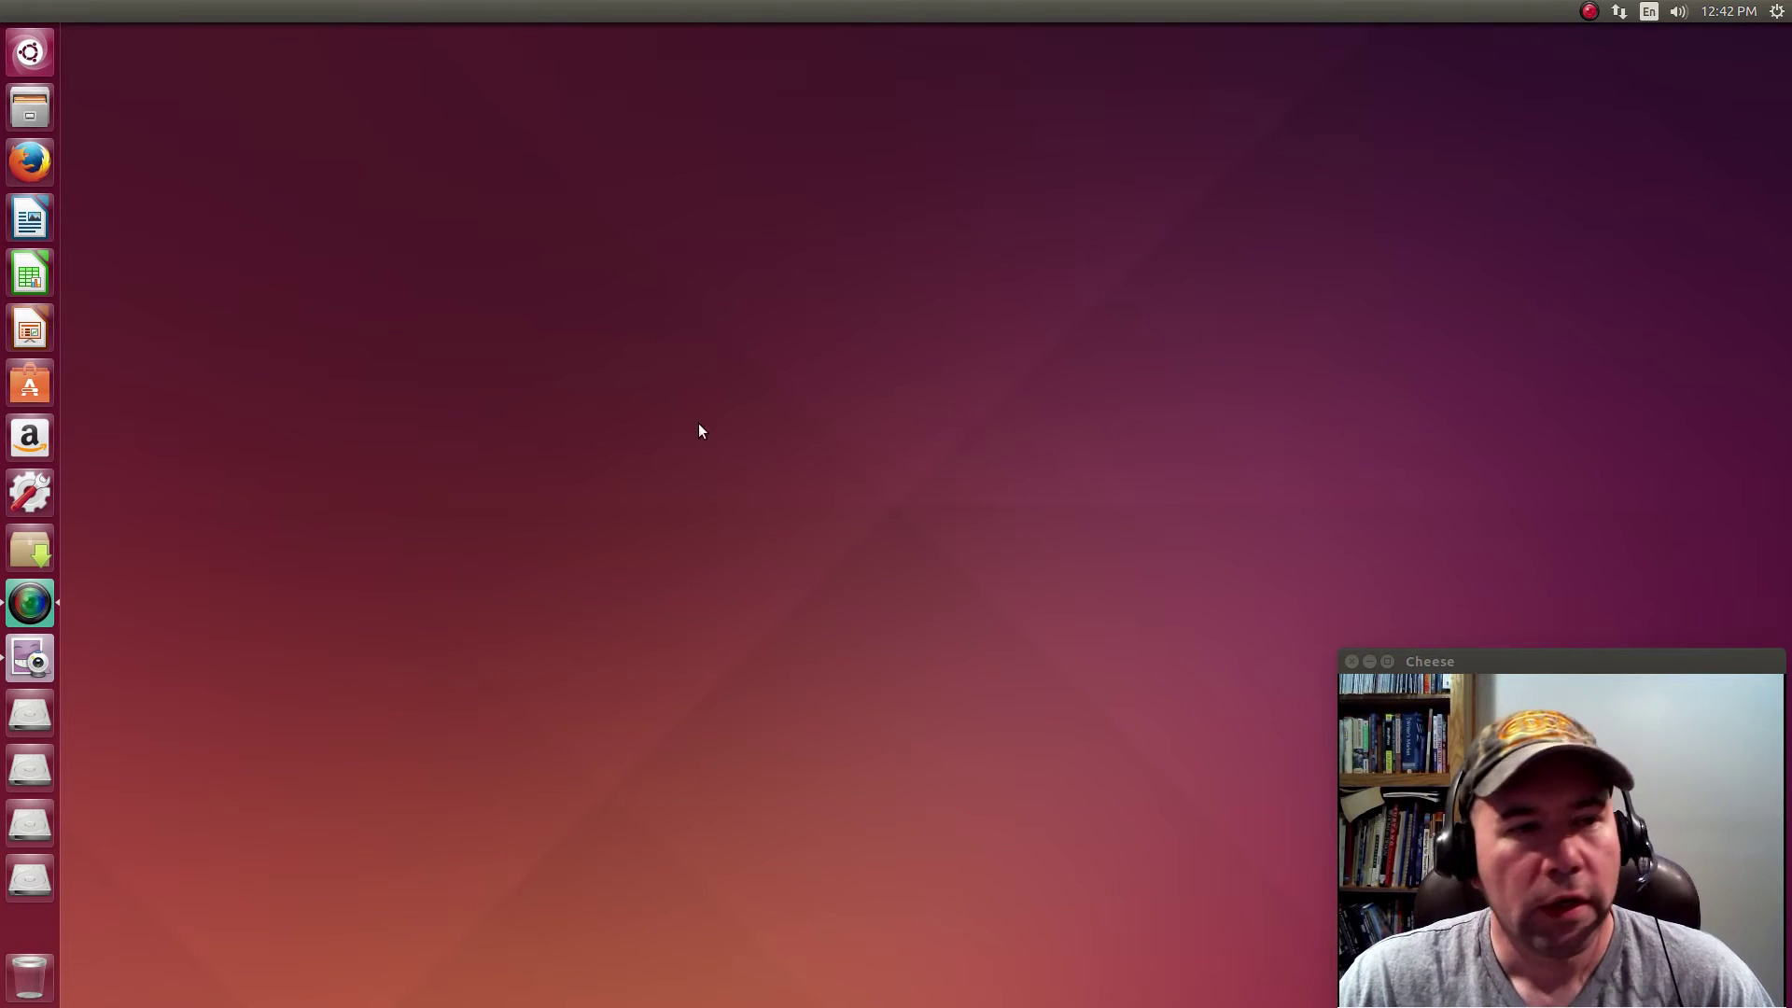
Step: Reopen the Dash and search for "cheese" again to check which kinds of results are offered
click(27, 54)
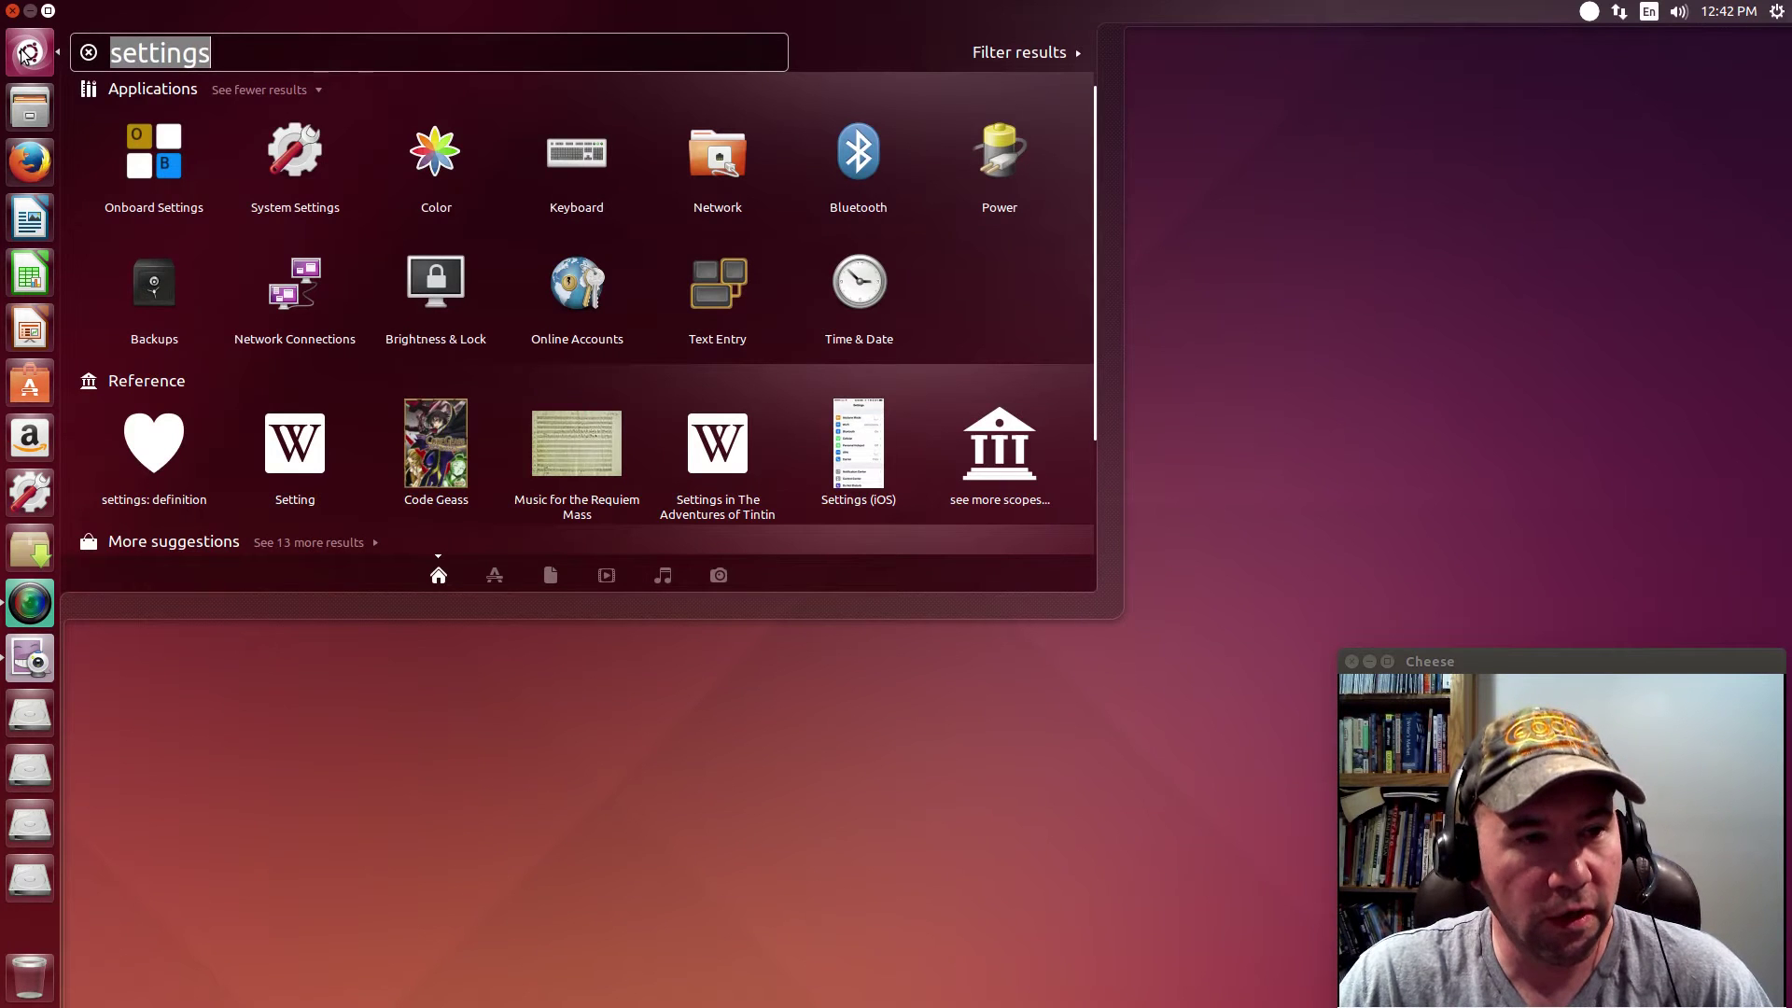
click(420, 649)
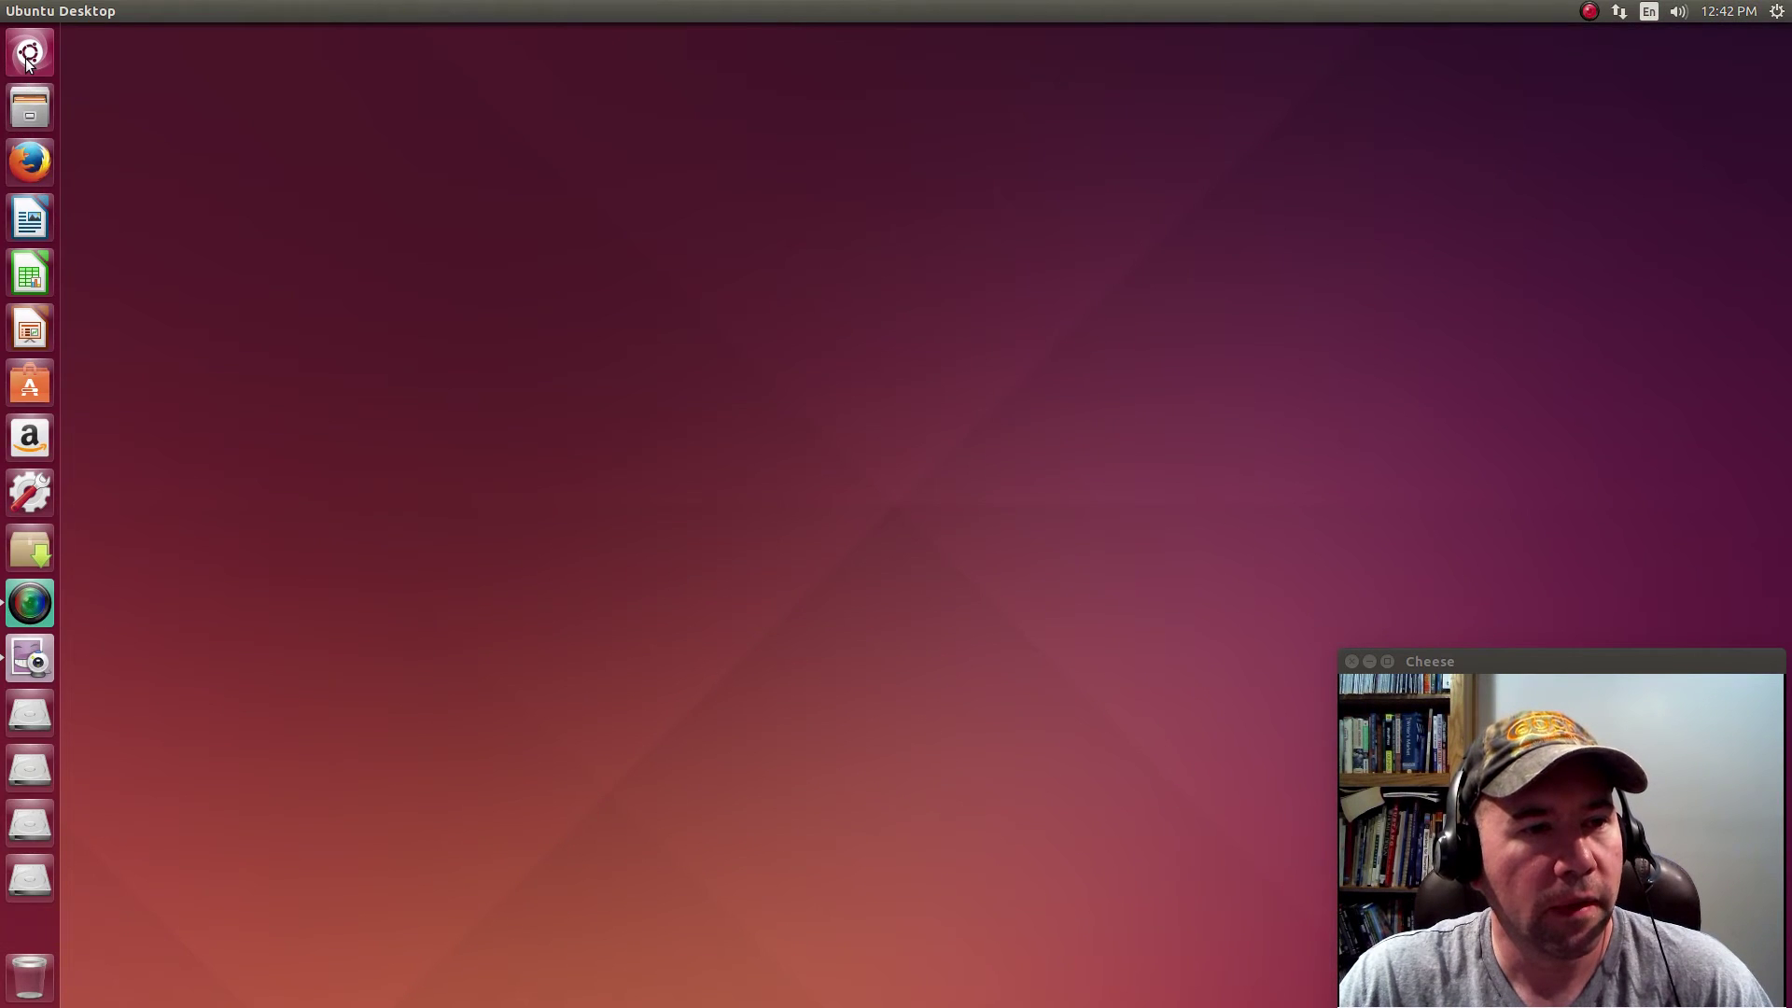
click(26, 58)
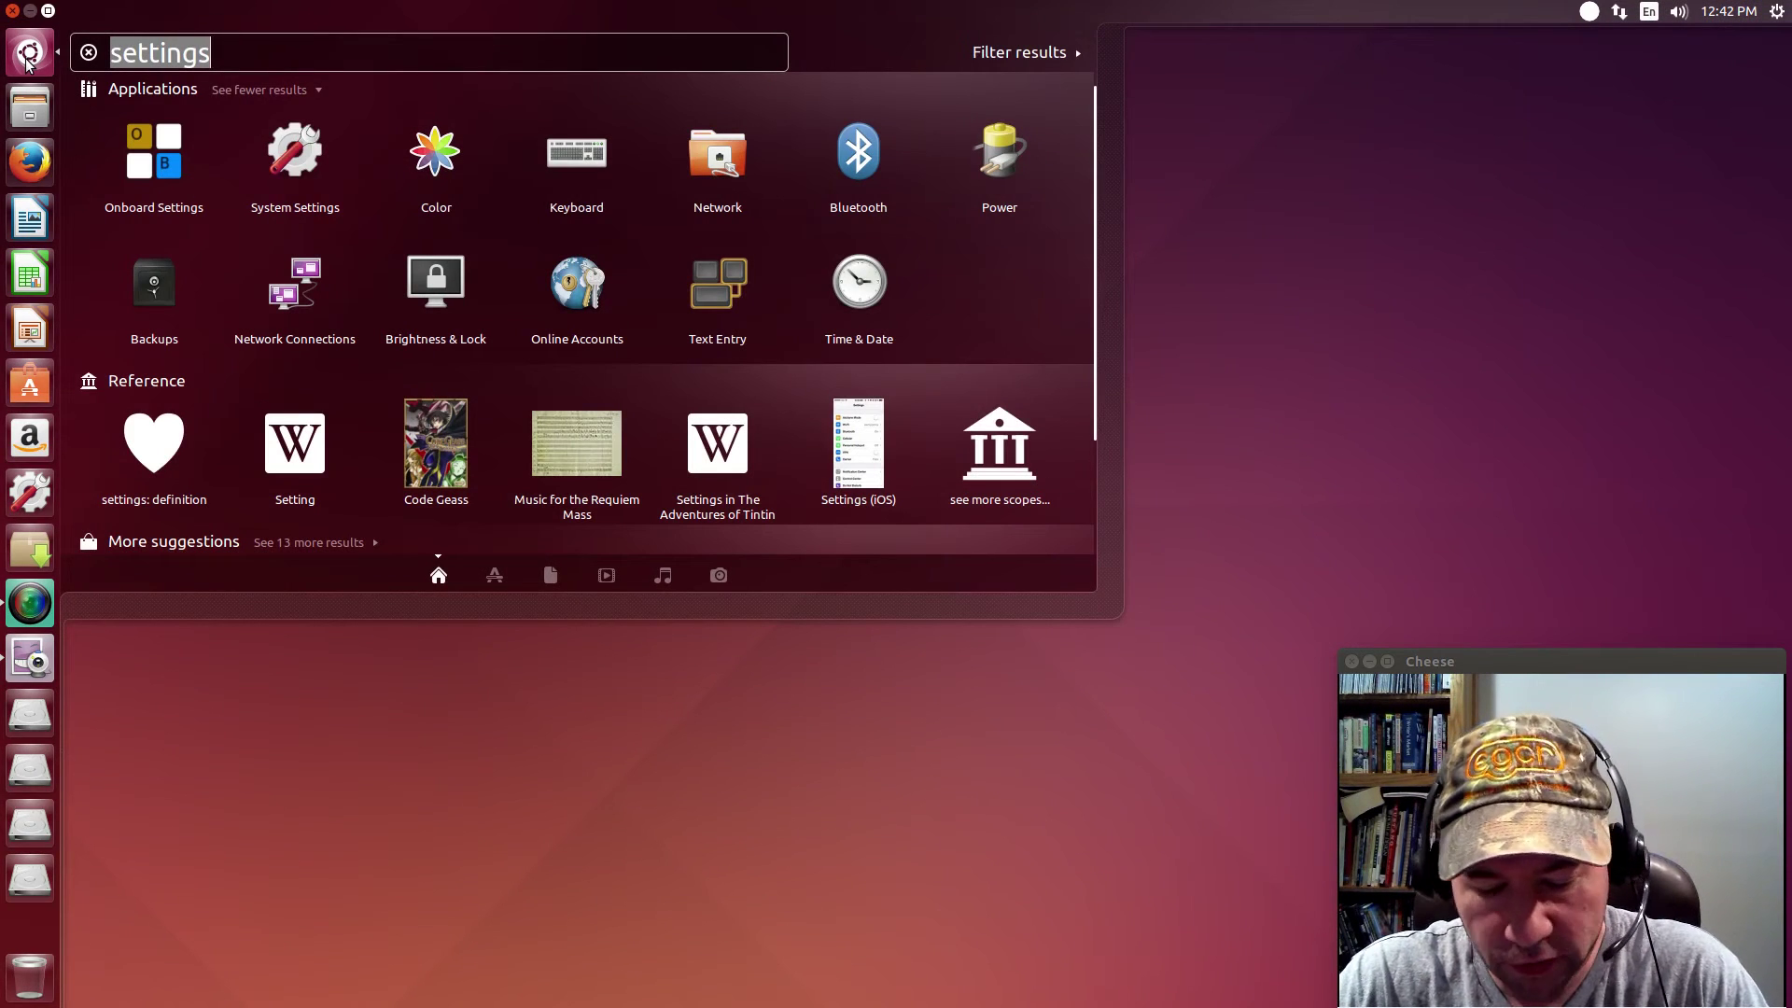
text(cheese)
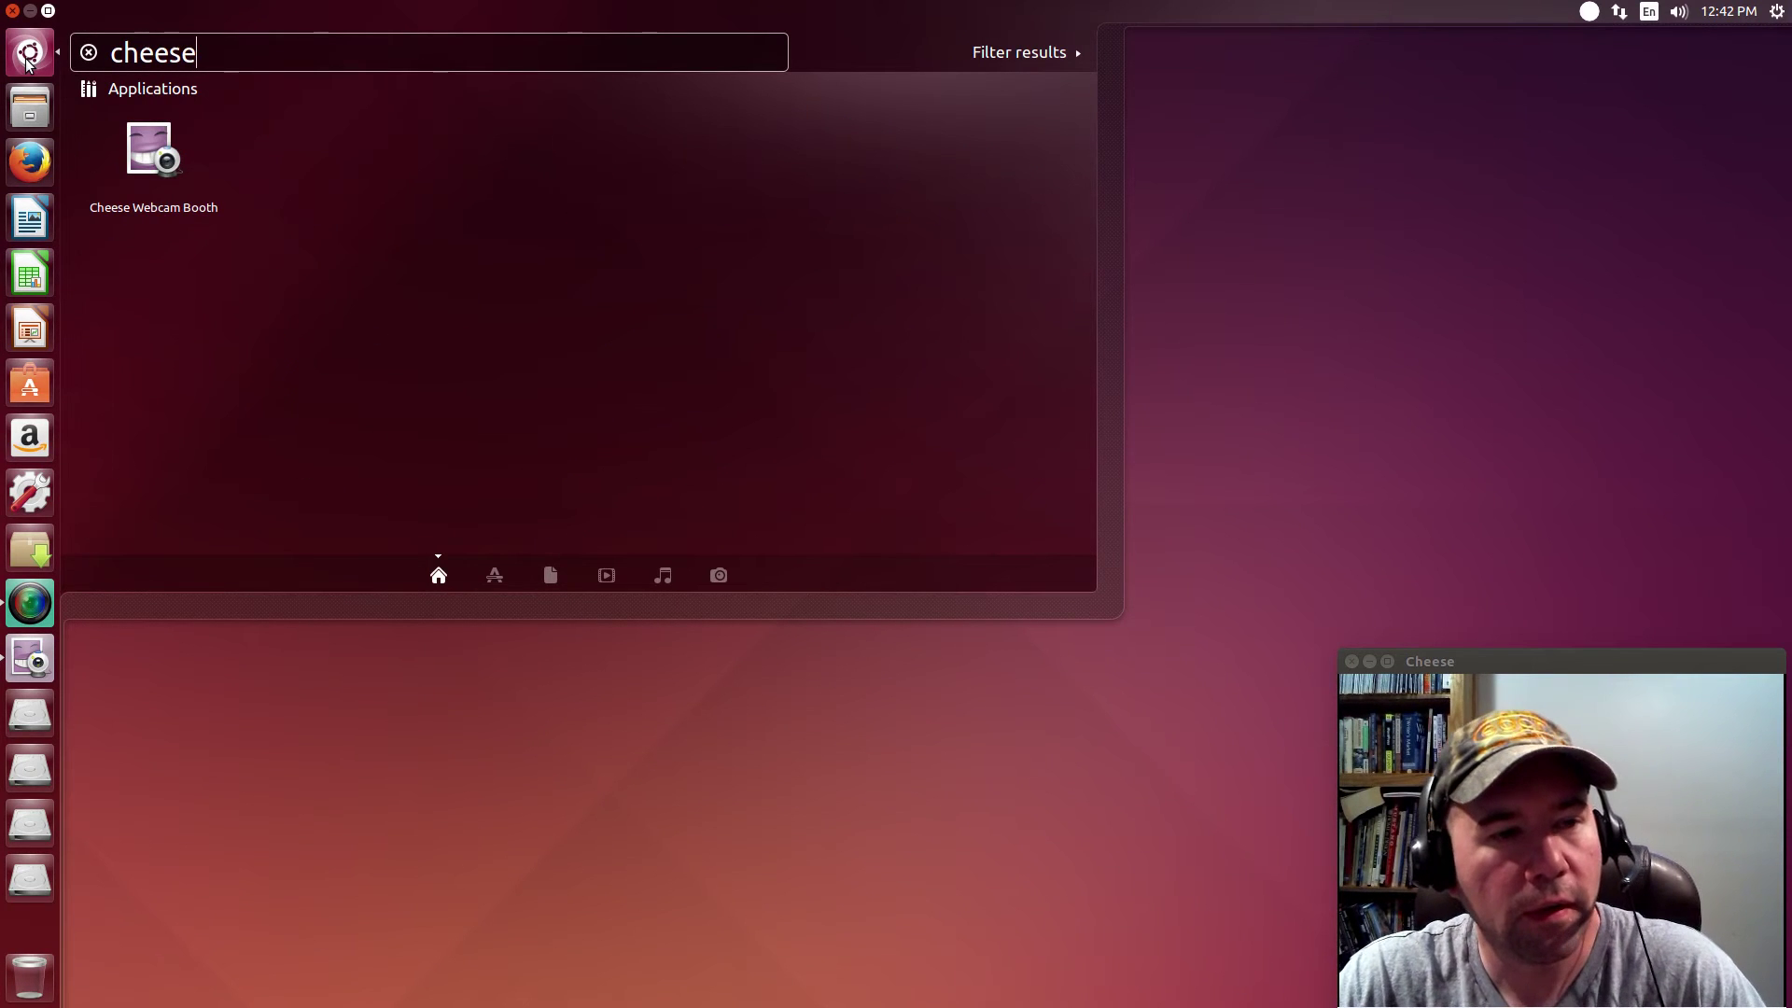
Step: Clear the Dash search, look over the recently used, installed and suggested applications, and close the Dash
key(BackSpace)
key(BackSpace)
key(BackSpace)
key(BackSpace)
key(BackSpace)
key(BackSpace)
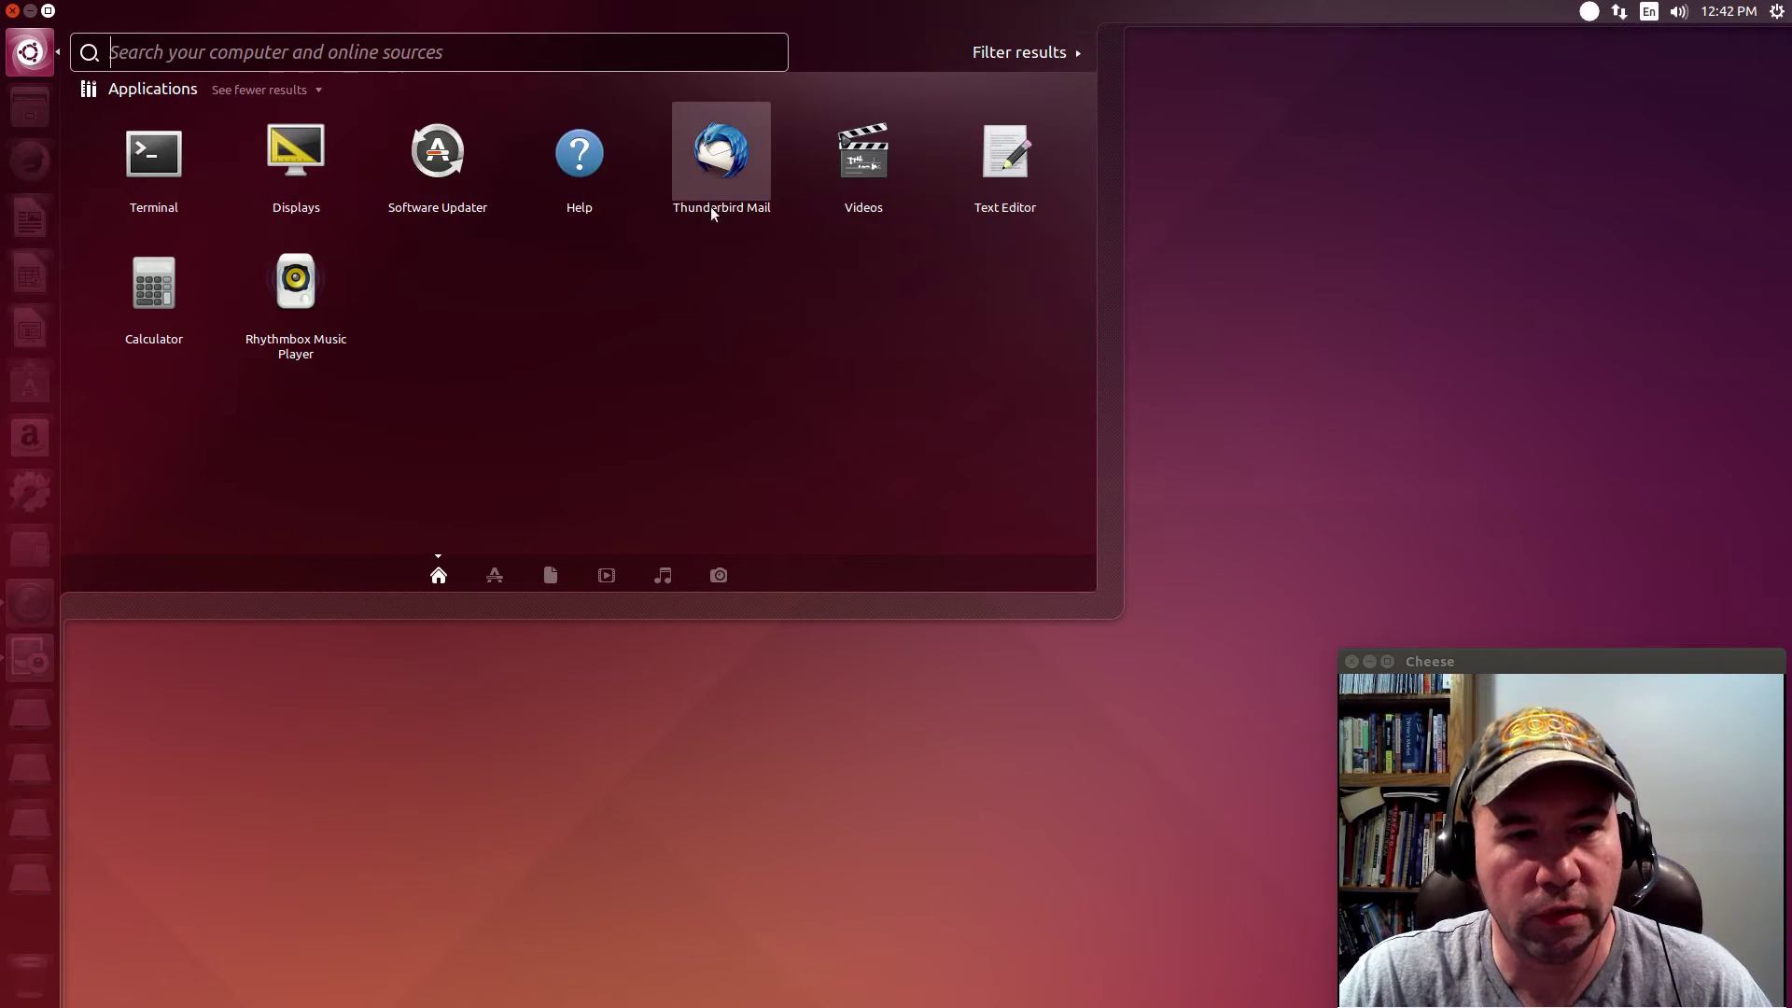
click(479, 576)
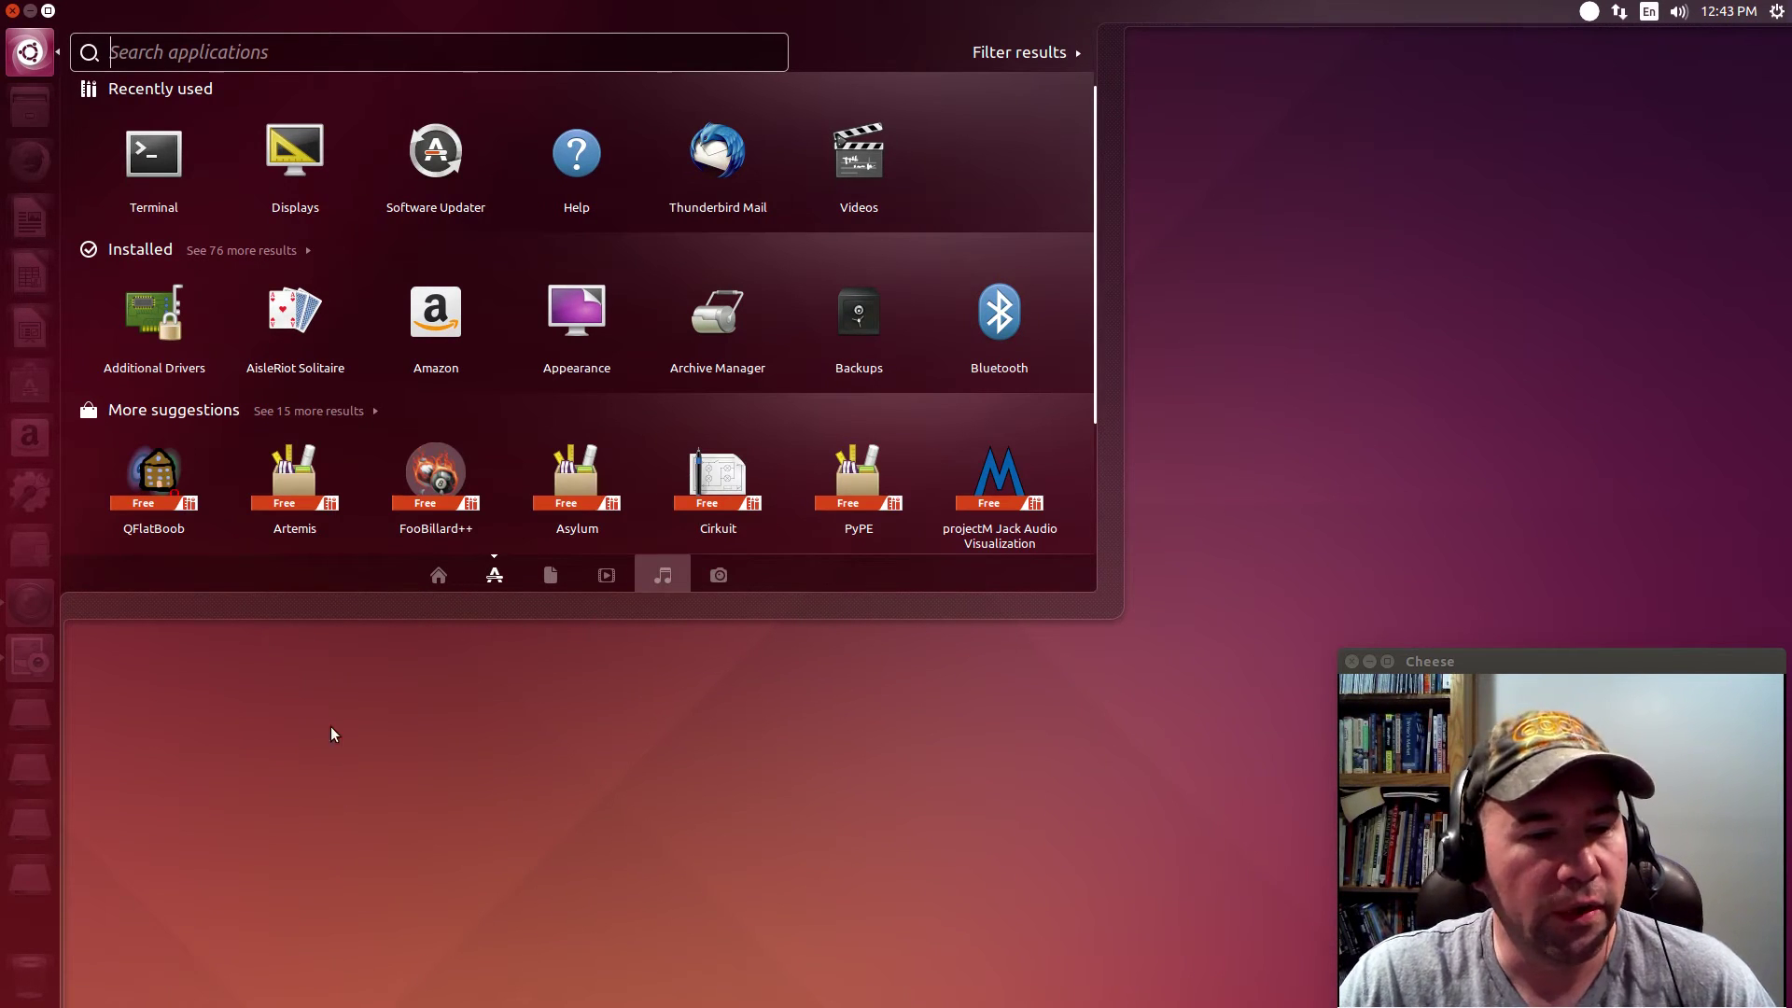
click(385, 692)
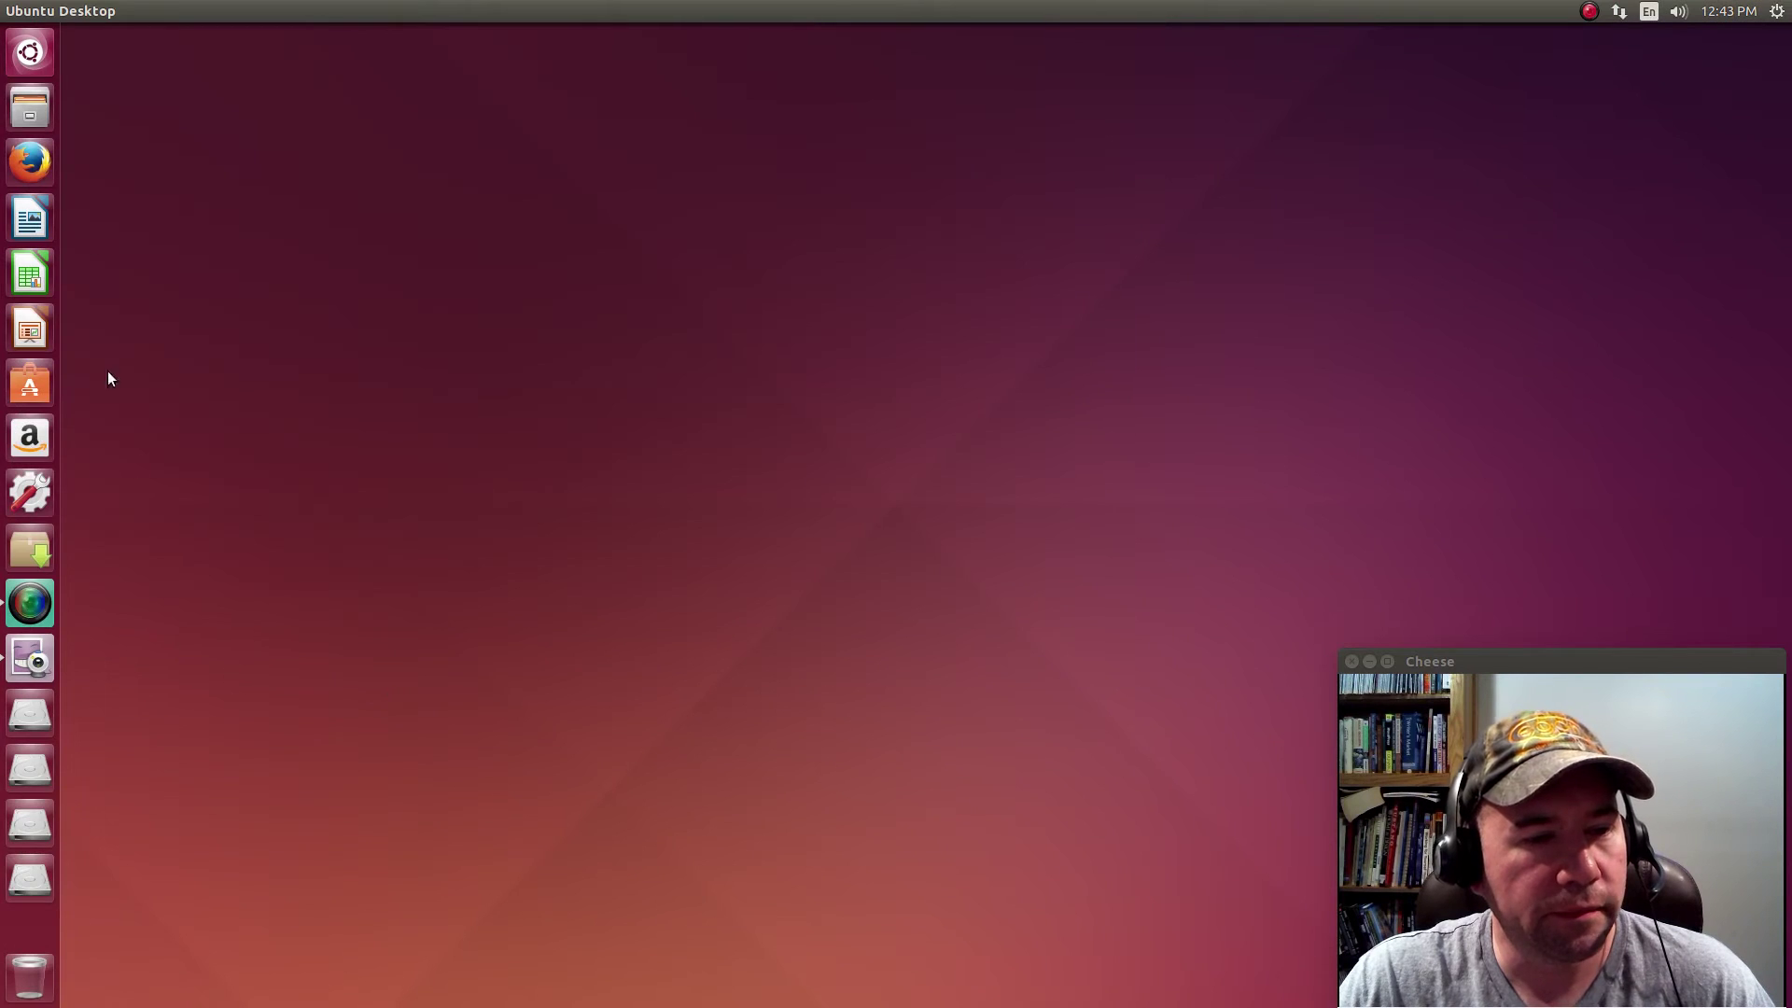
Step: Open the Home folder in the file manager and reposition its window just below the menu bar
click(29, 114)
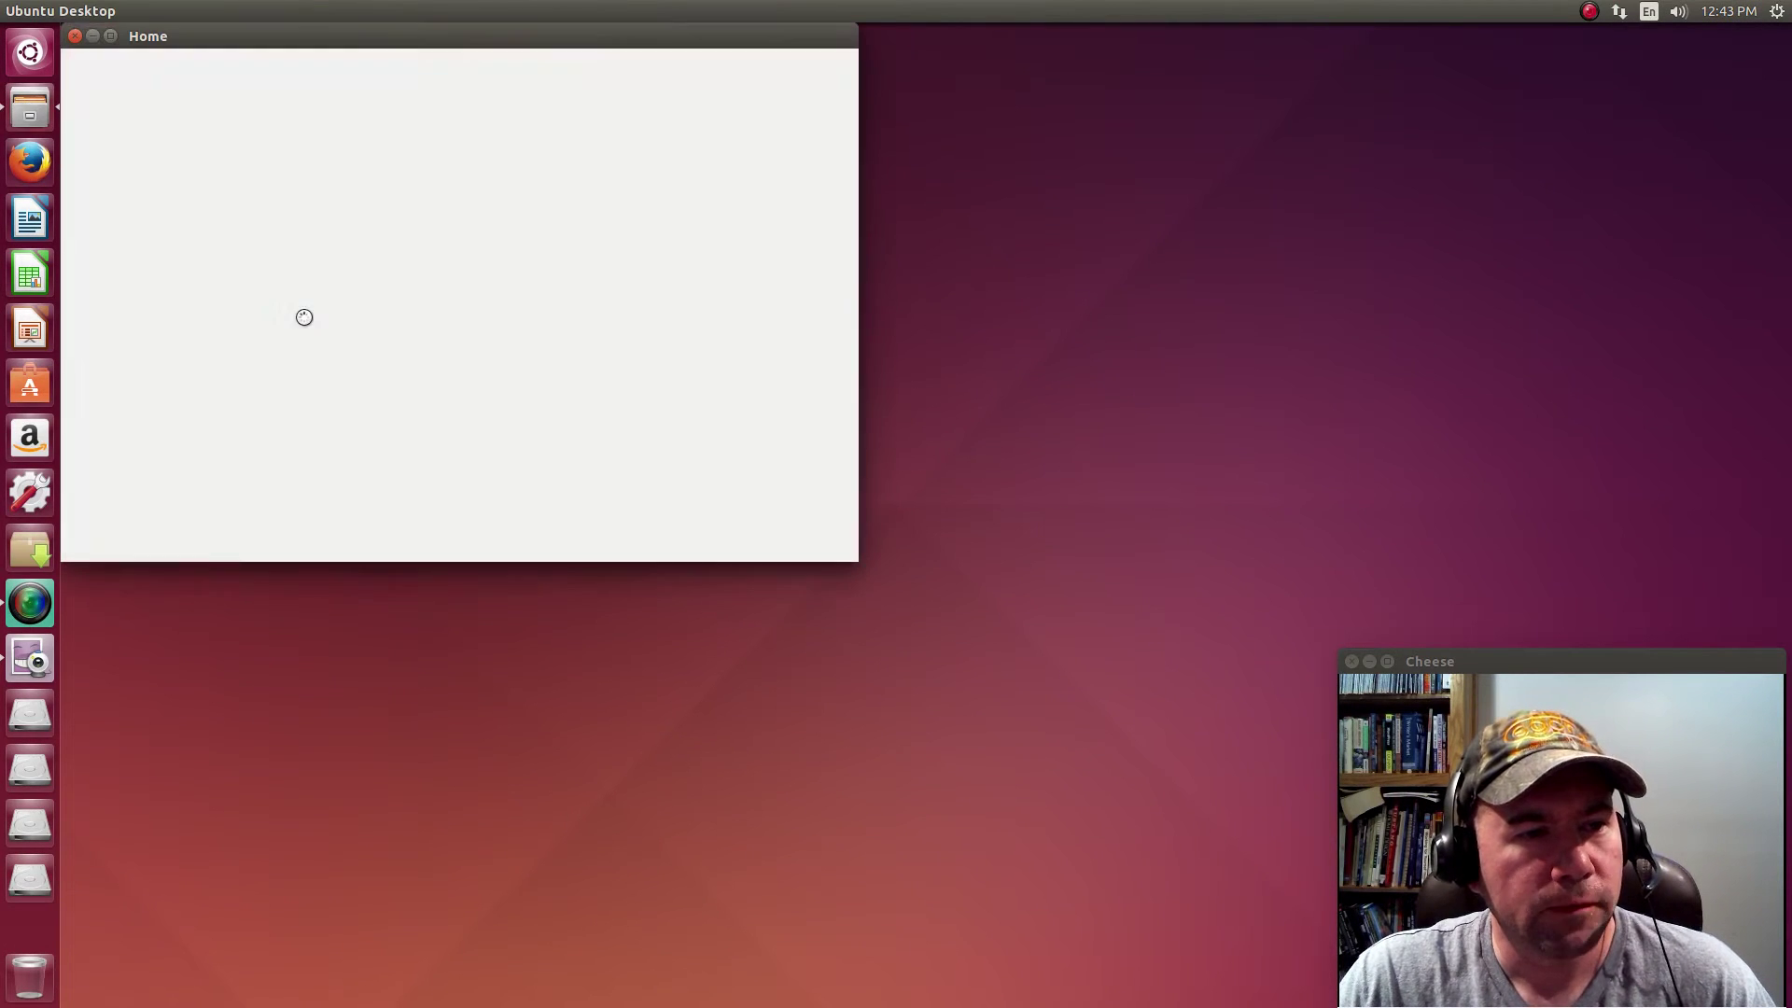
drag(348, 52, 571, 107)
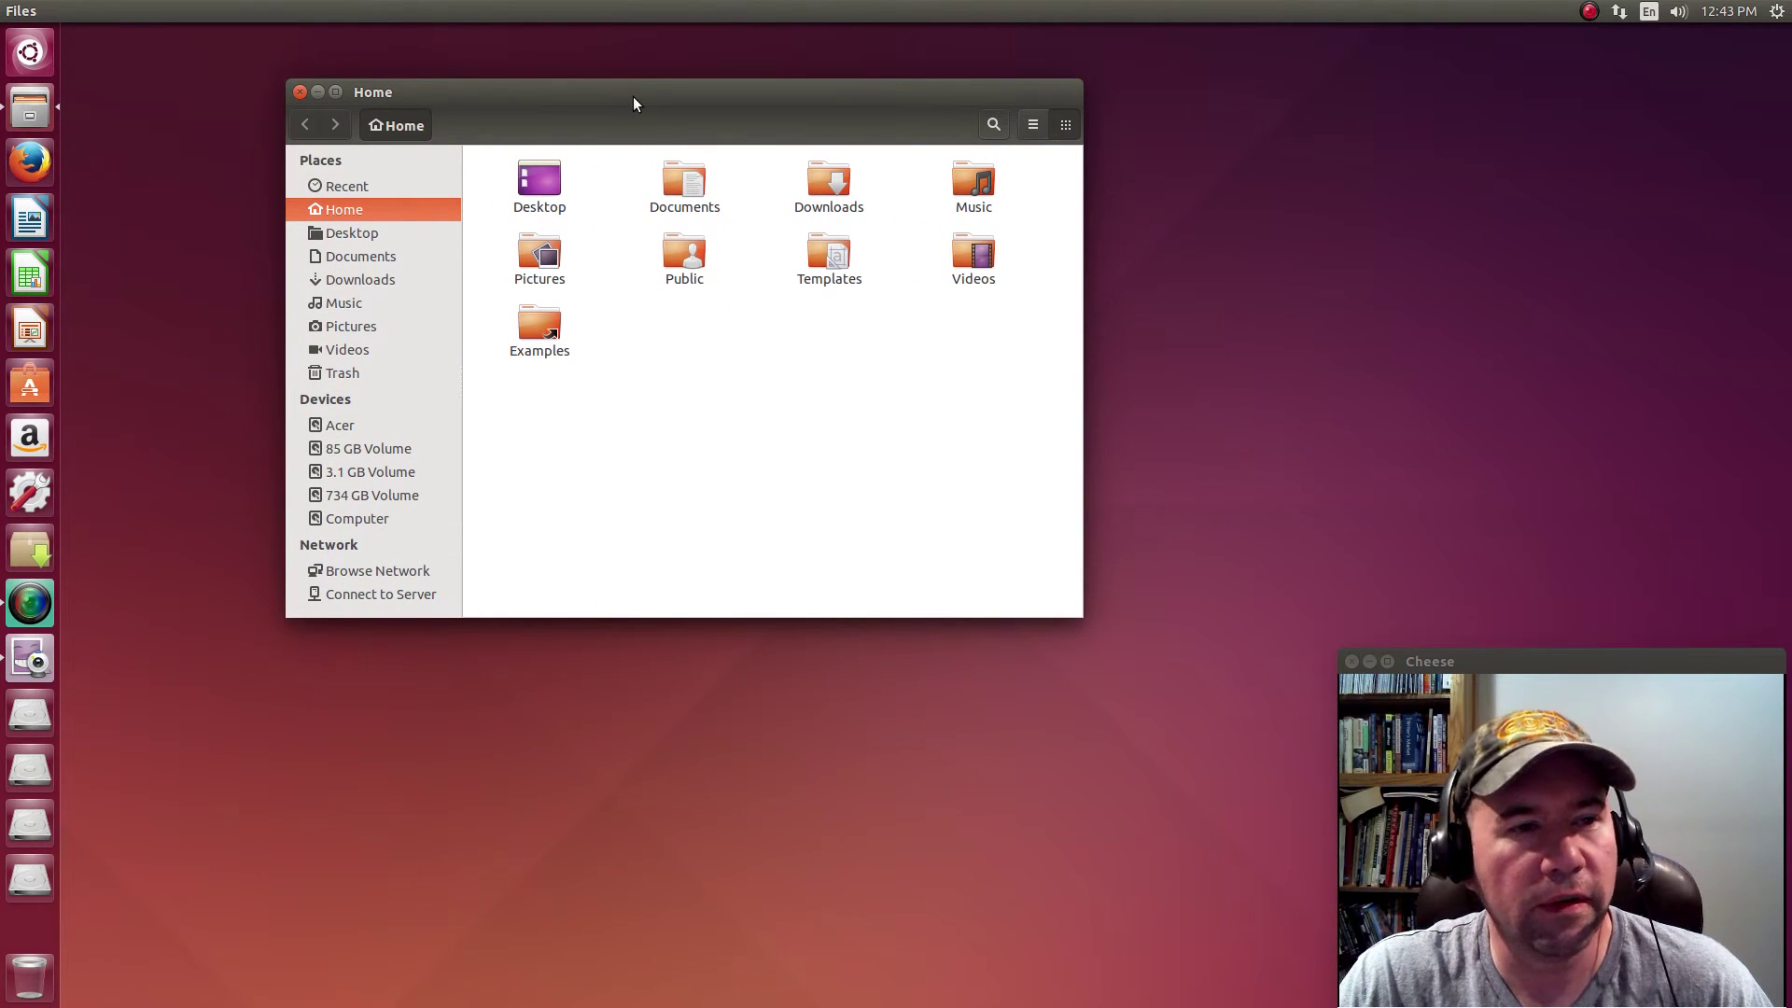
drag(633, 97, 575, 39)
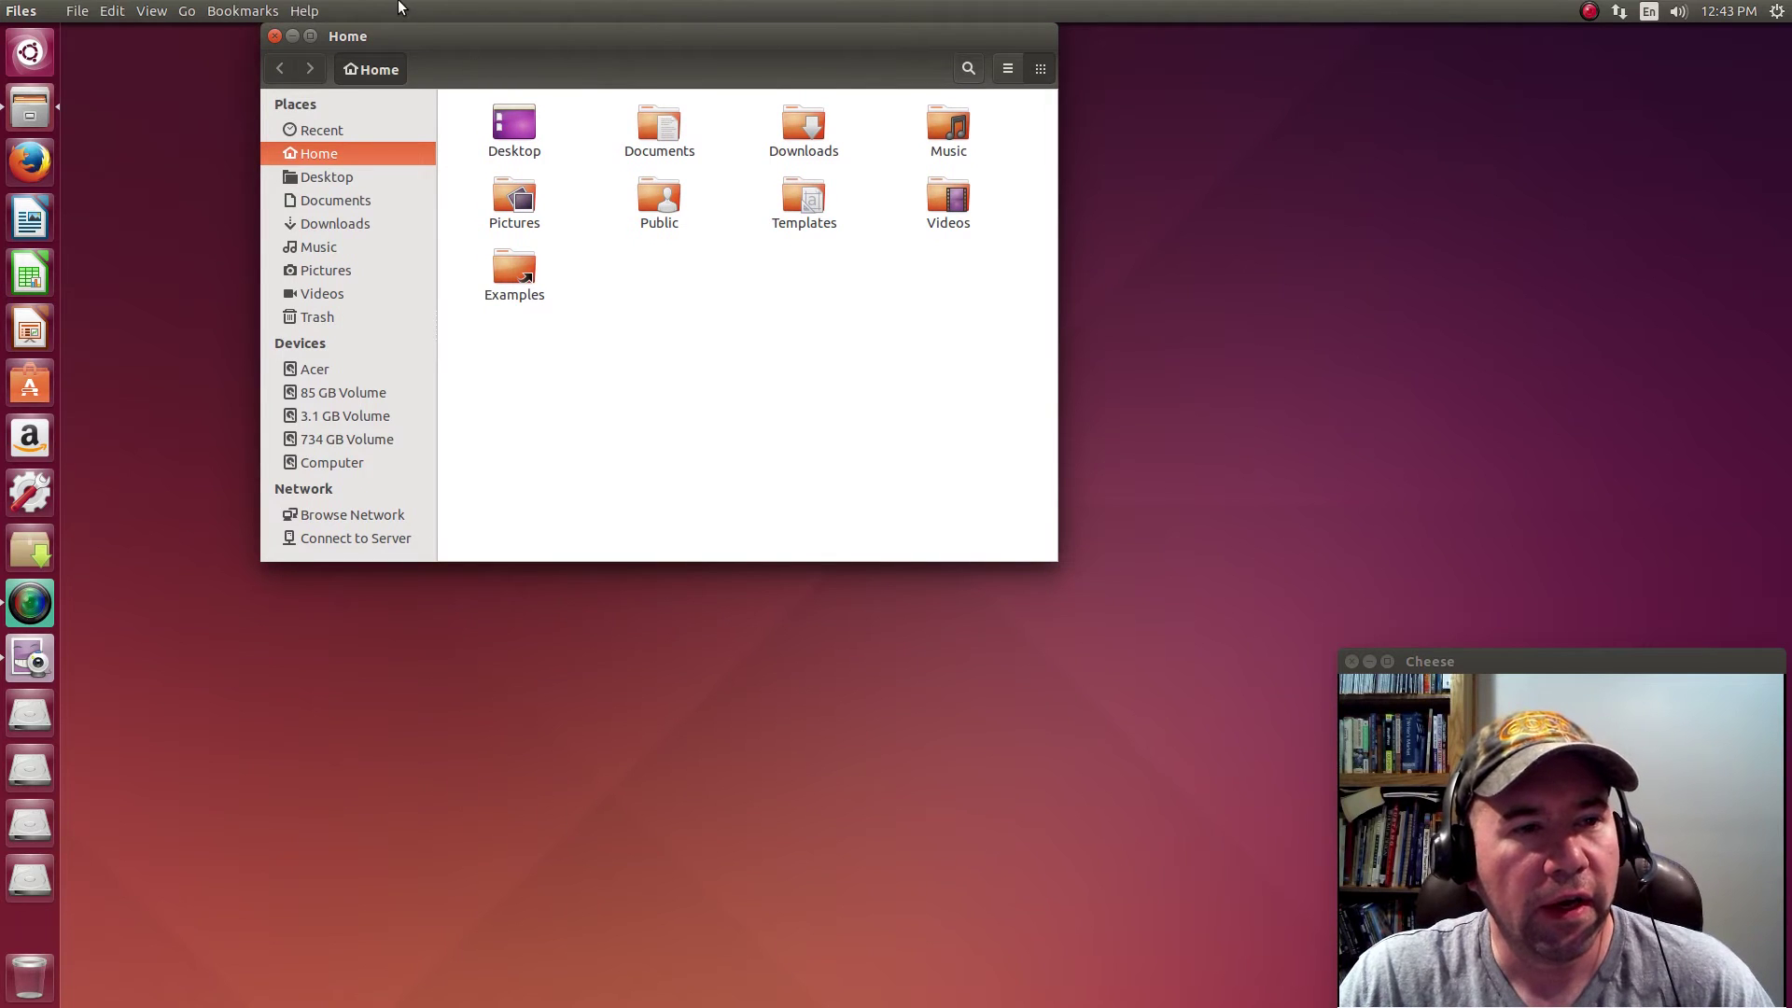
Step: Check the file manager's version in its About information, and close the Home folder window
click(304, 11)
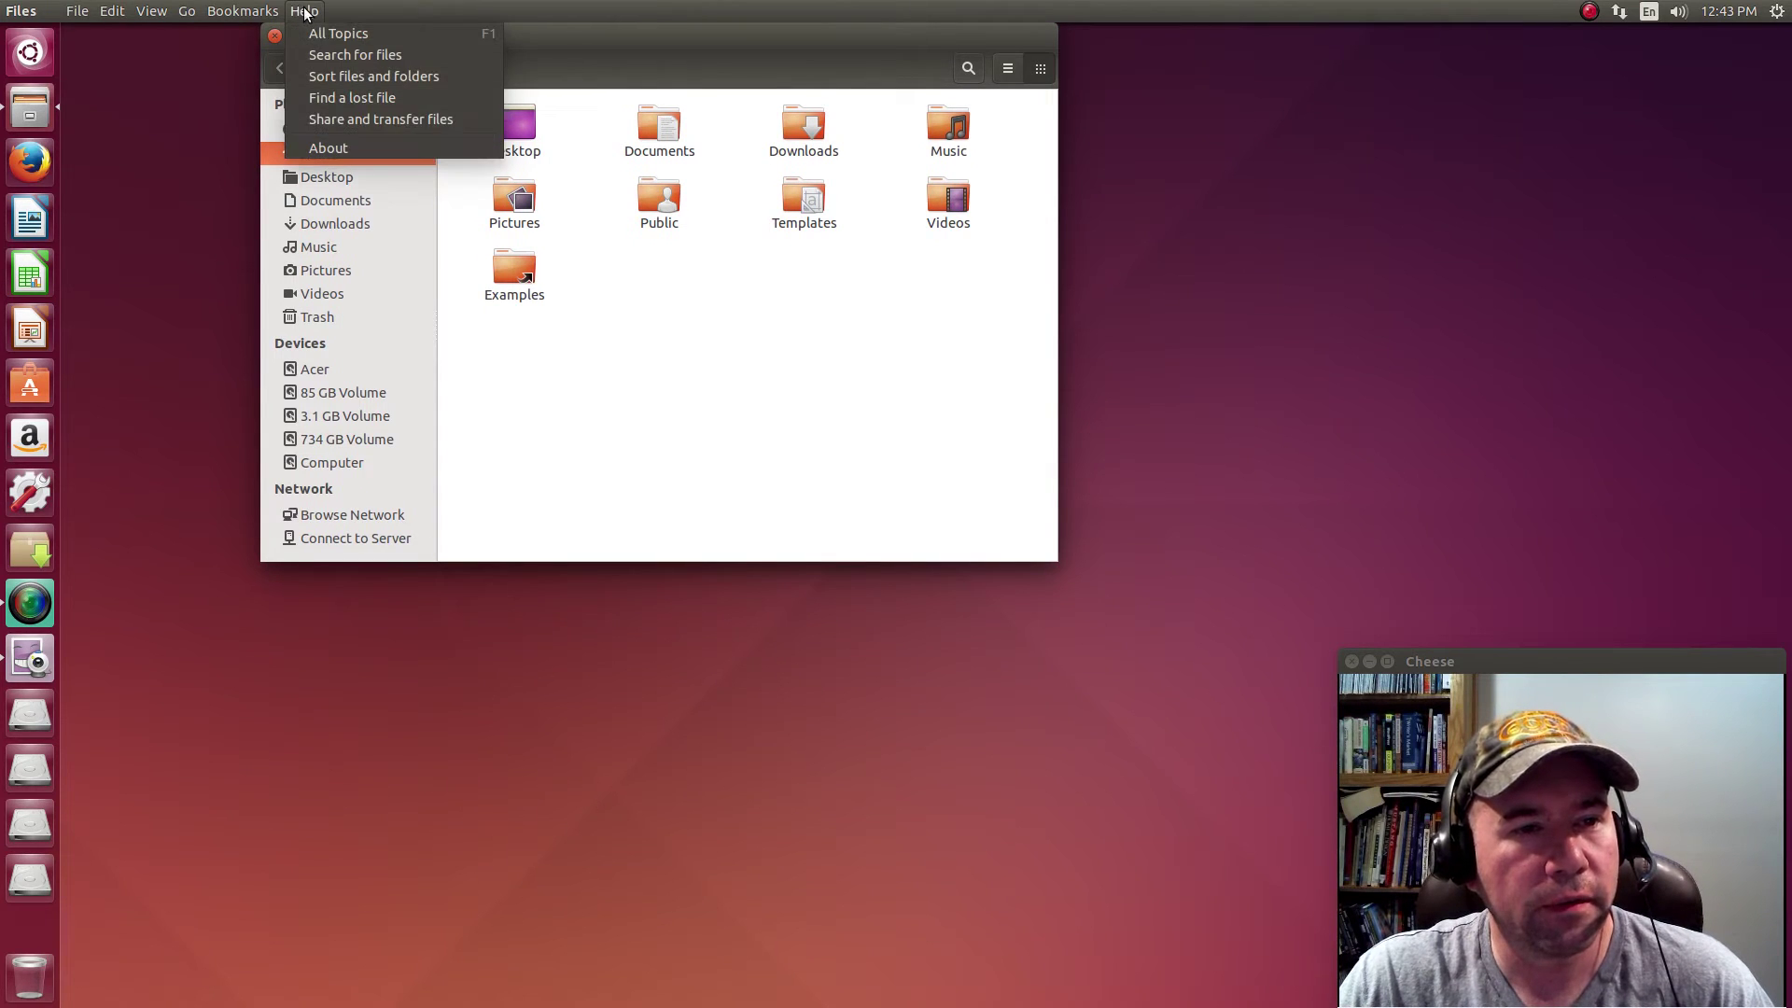
click(411, 149)
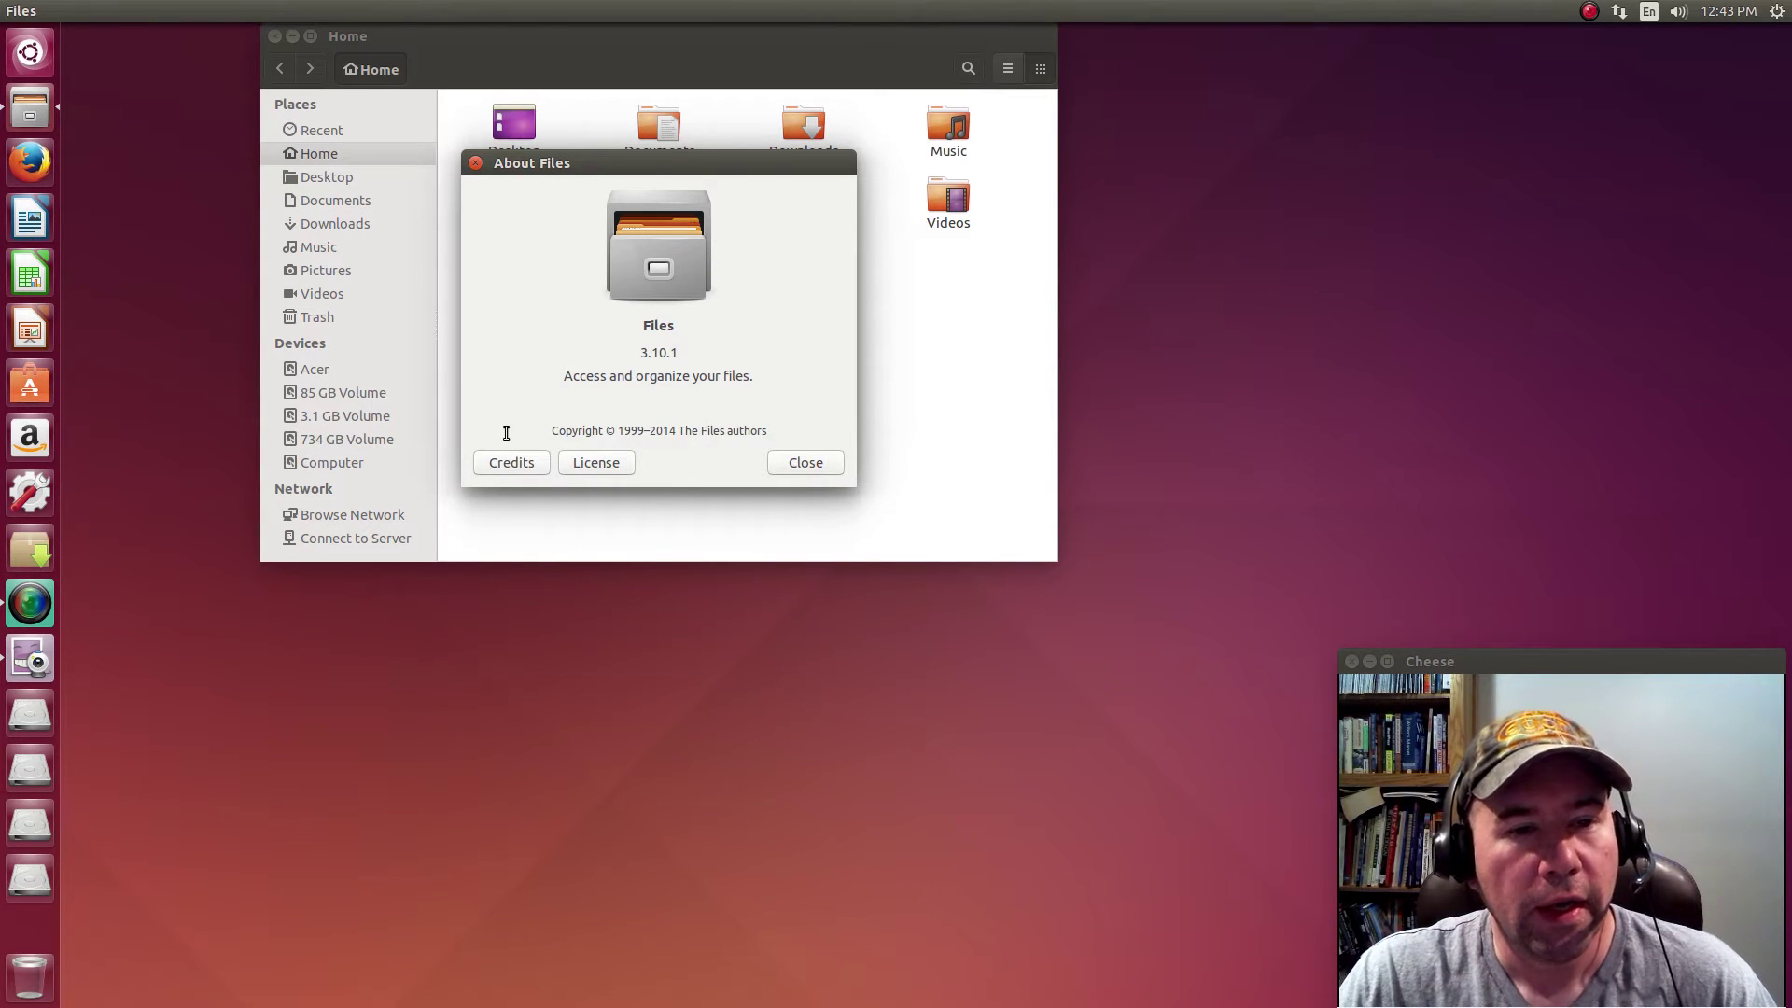
click(476, 164)
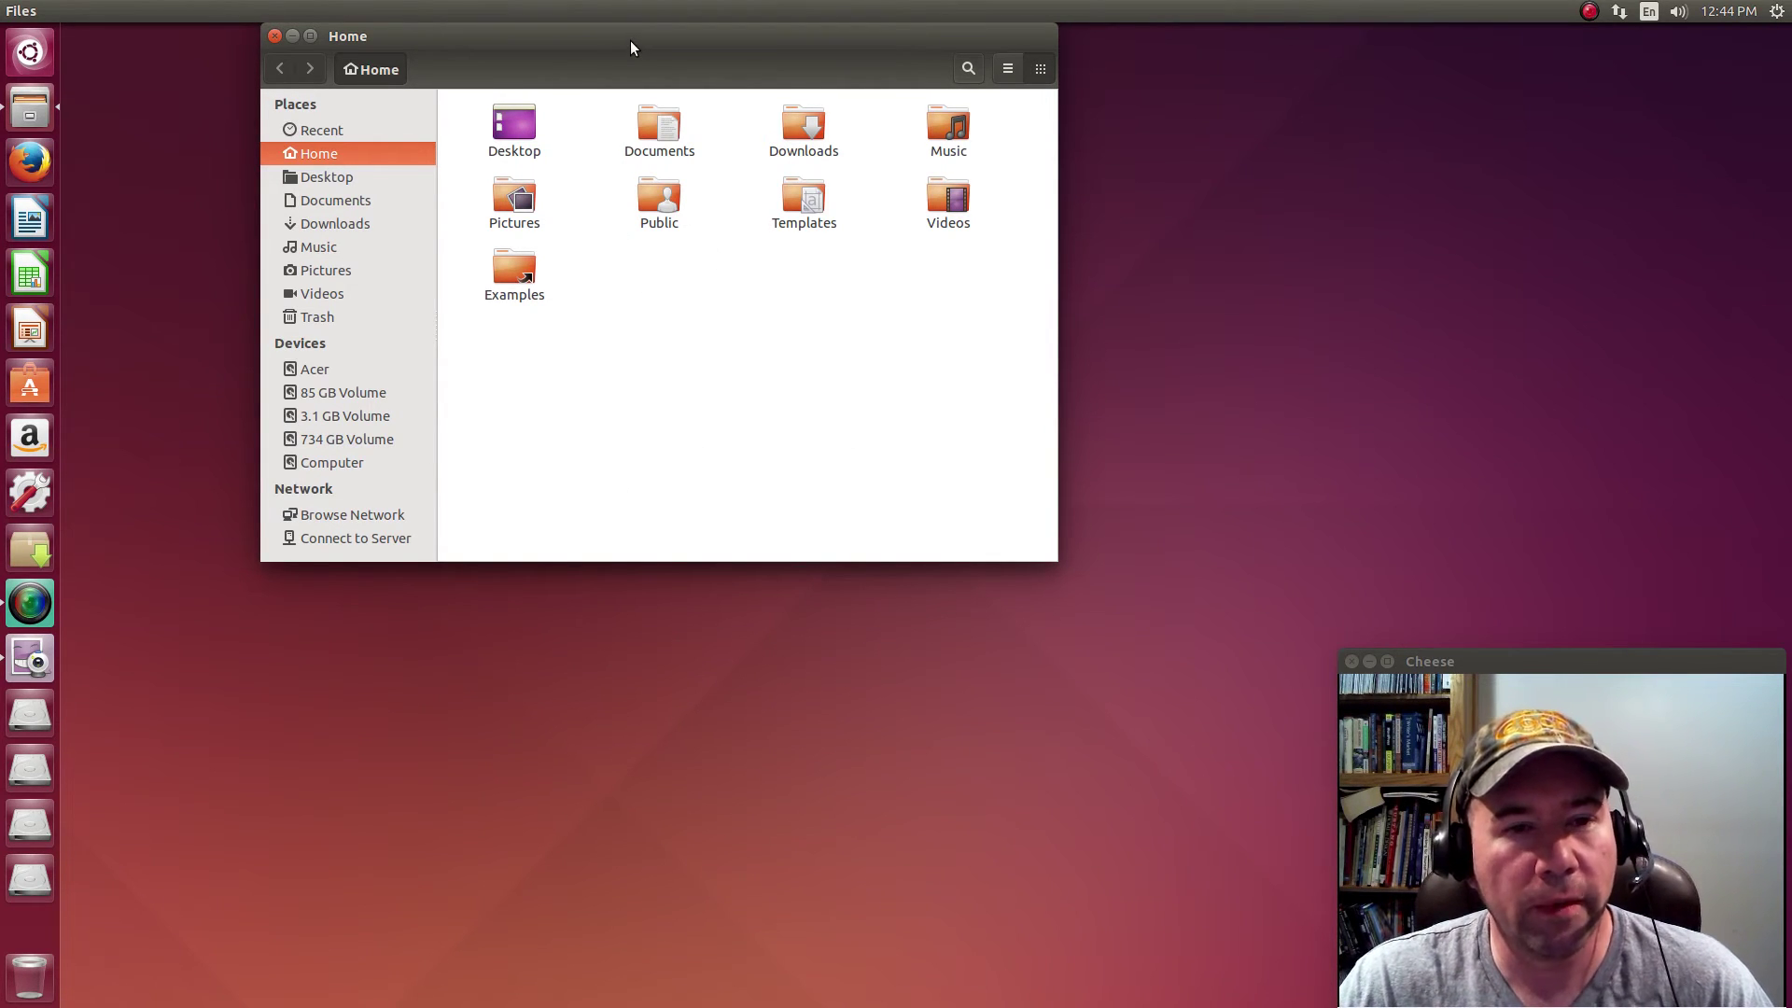
drag(630, 41, 624, 31)
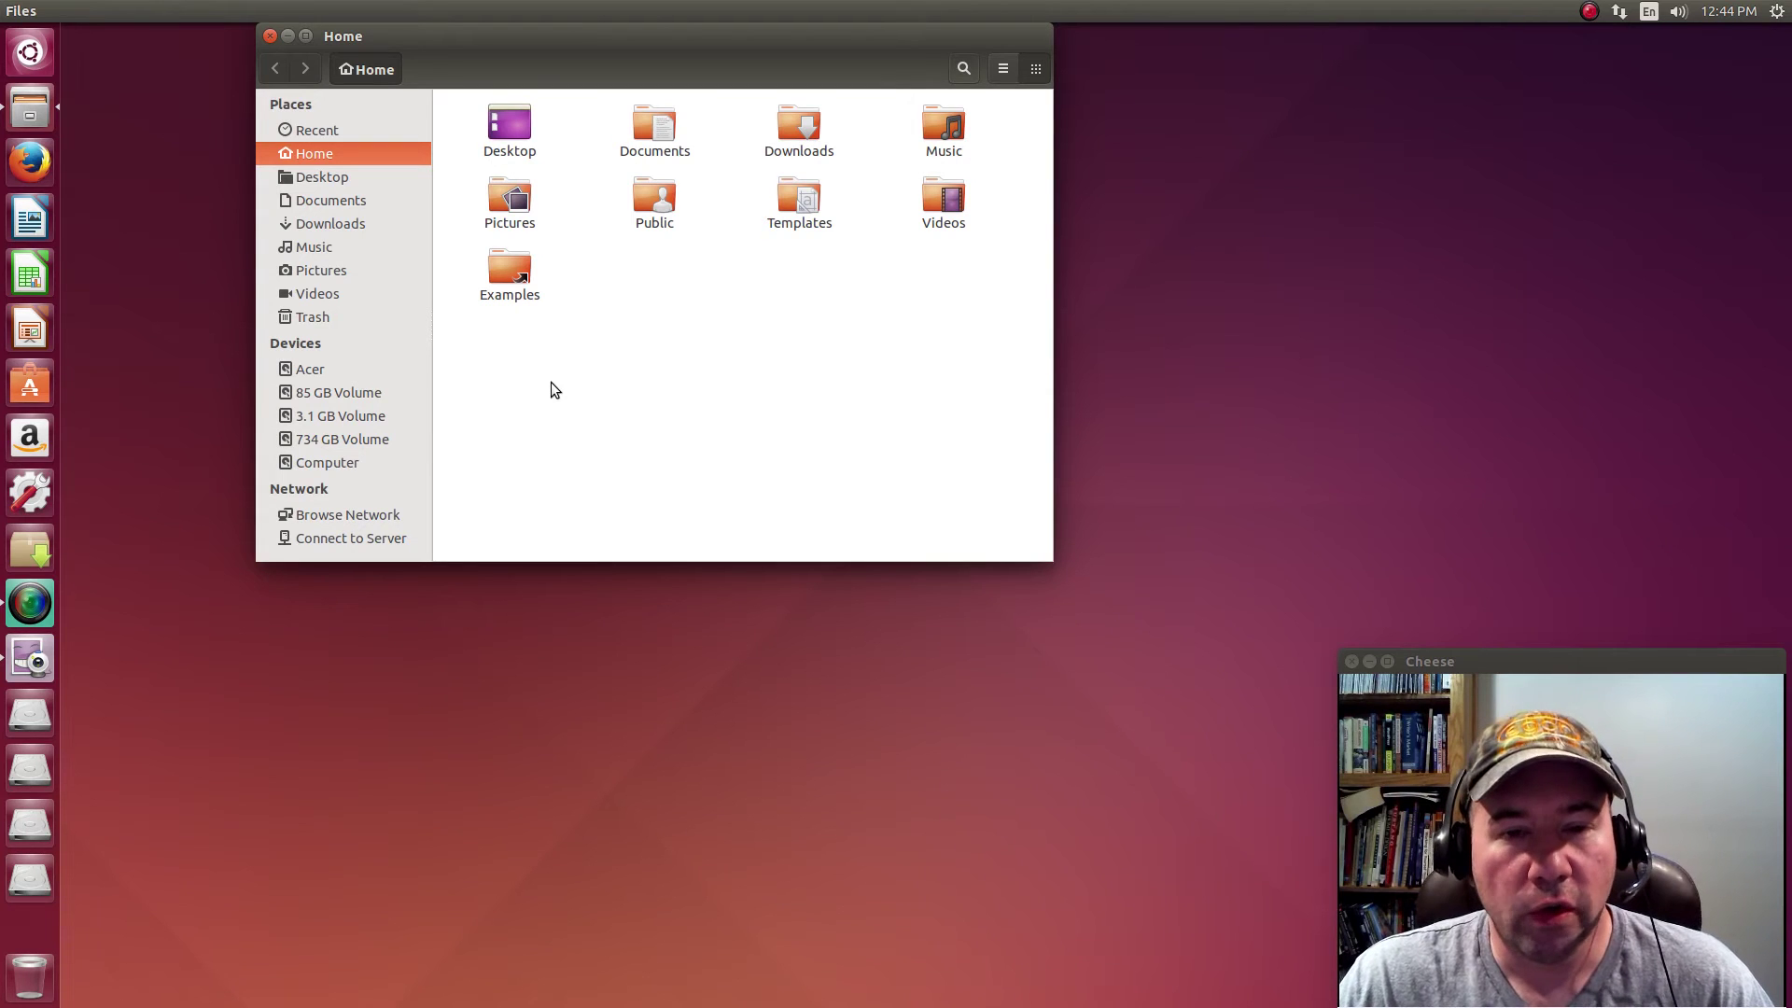
click(269, 36)
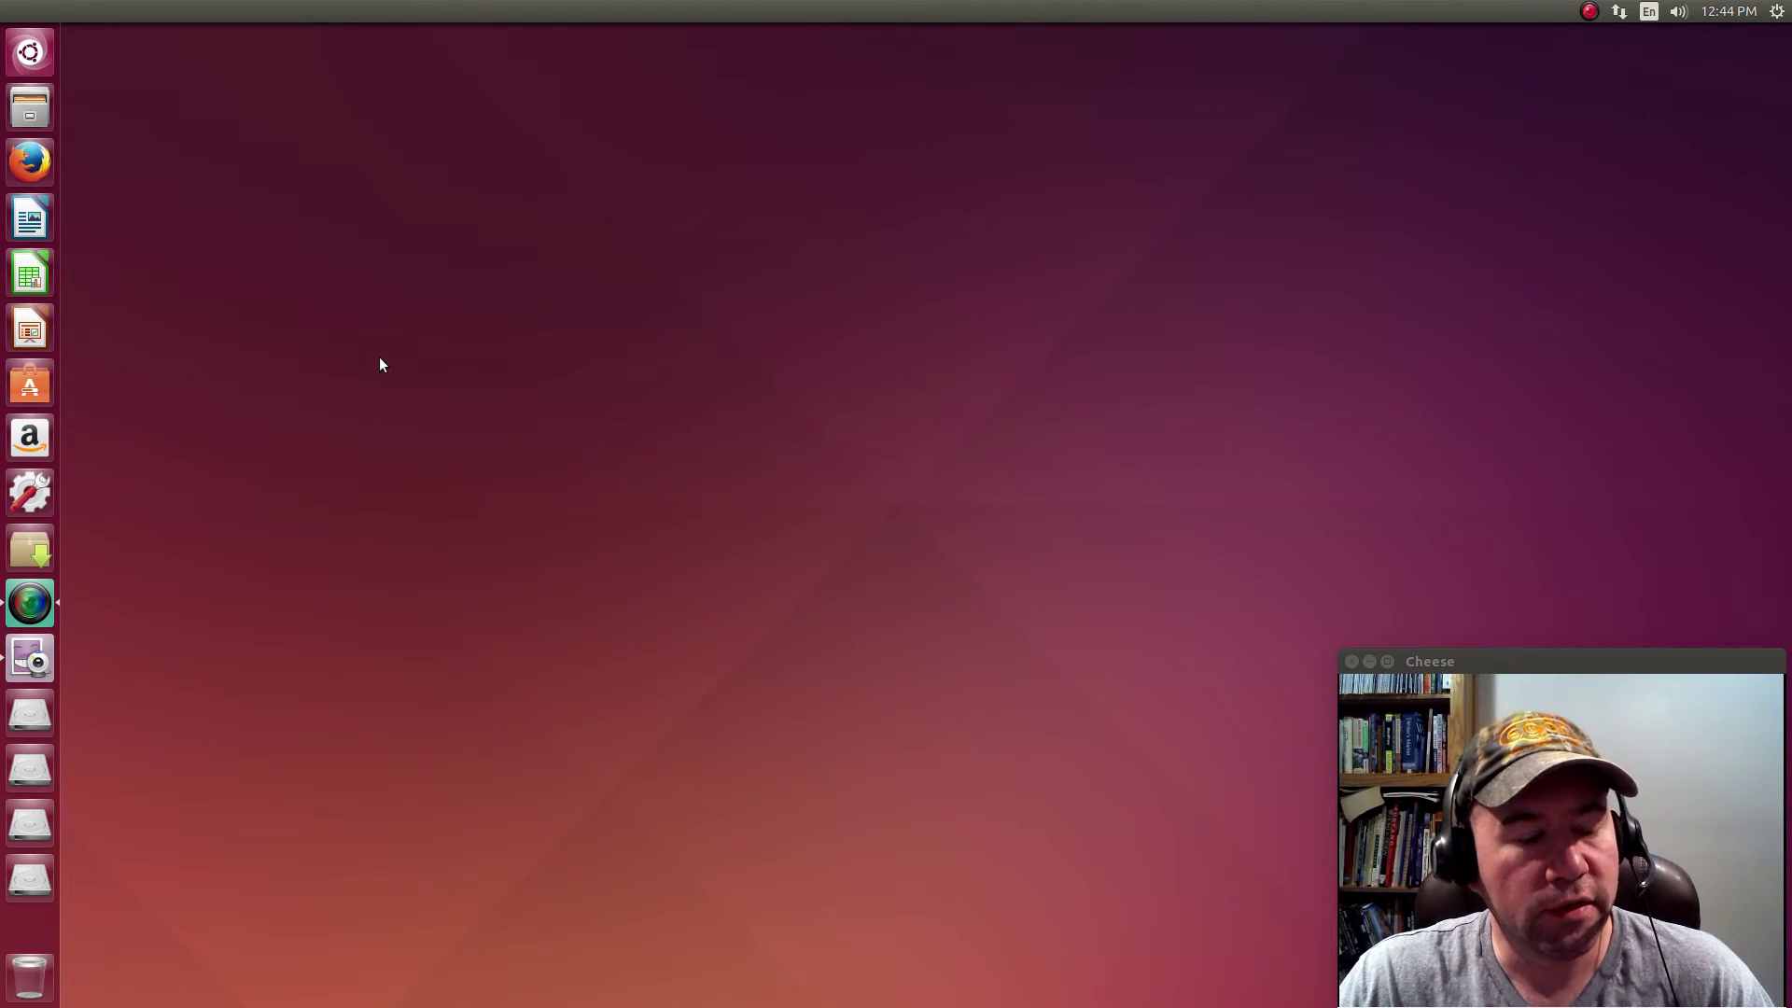
Step: Launch Ubuntu Software Center, search all software for "cheese", and close it after viewing the results
click(30, 390)
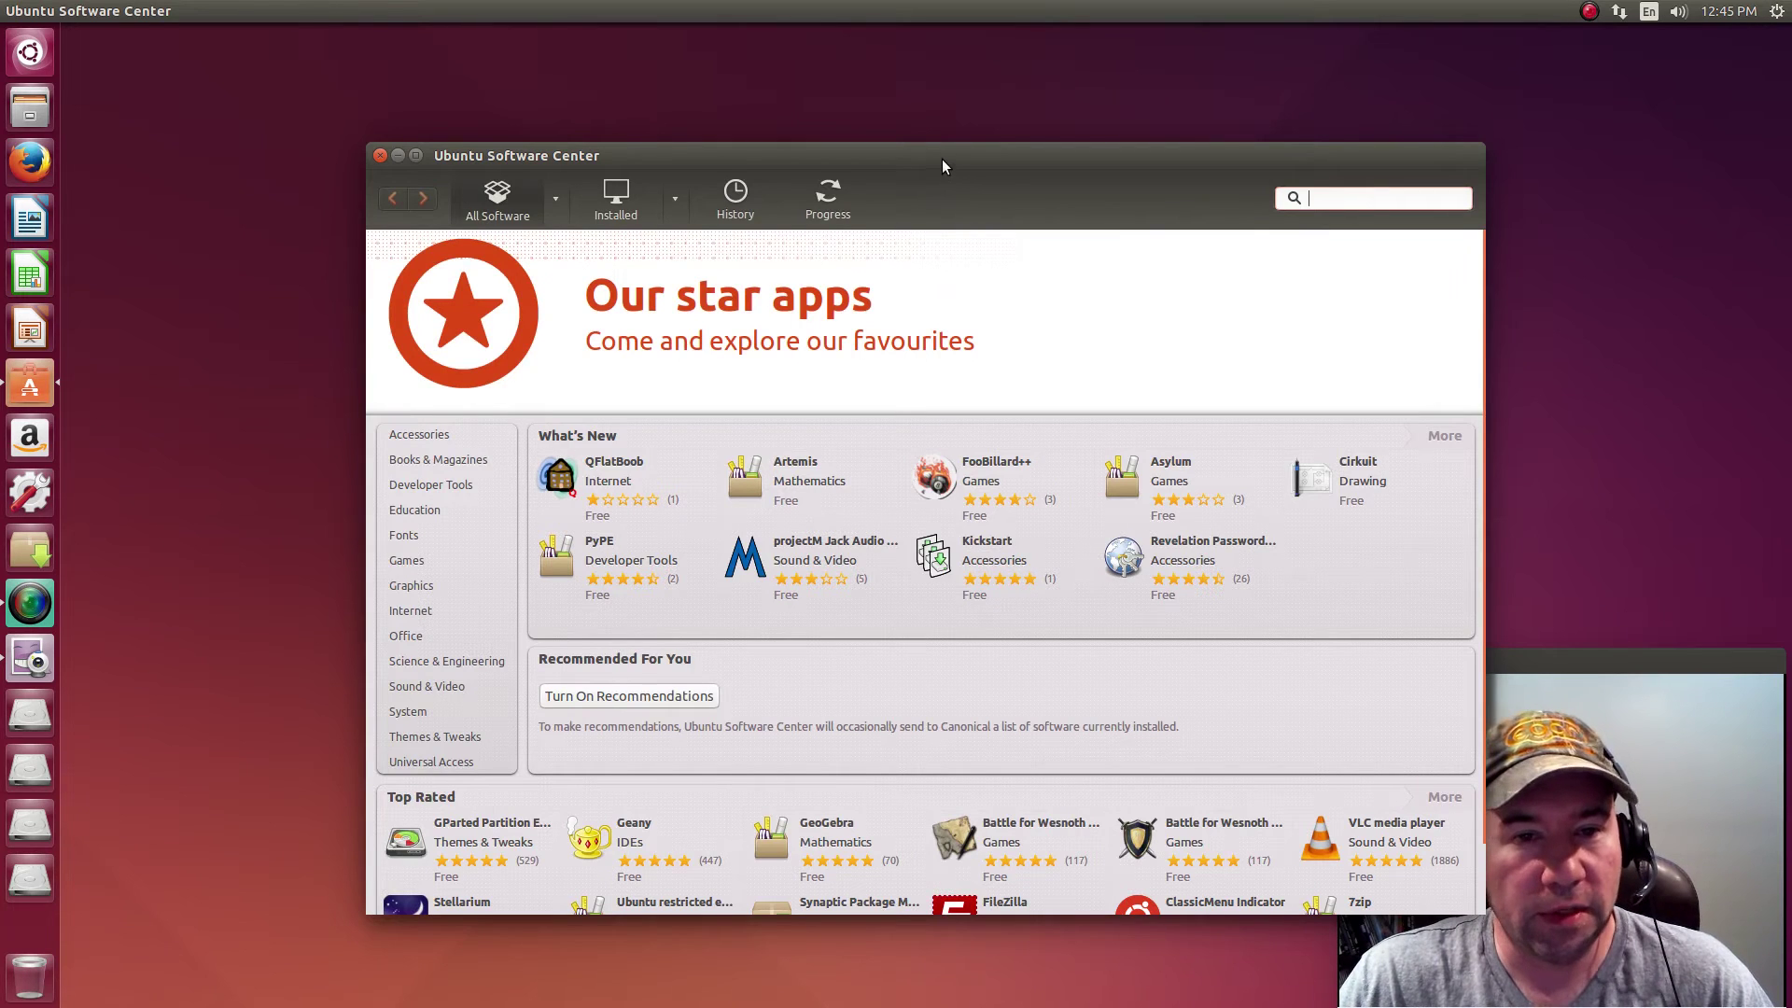
drag(942, 160, 648, 87)
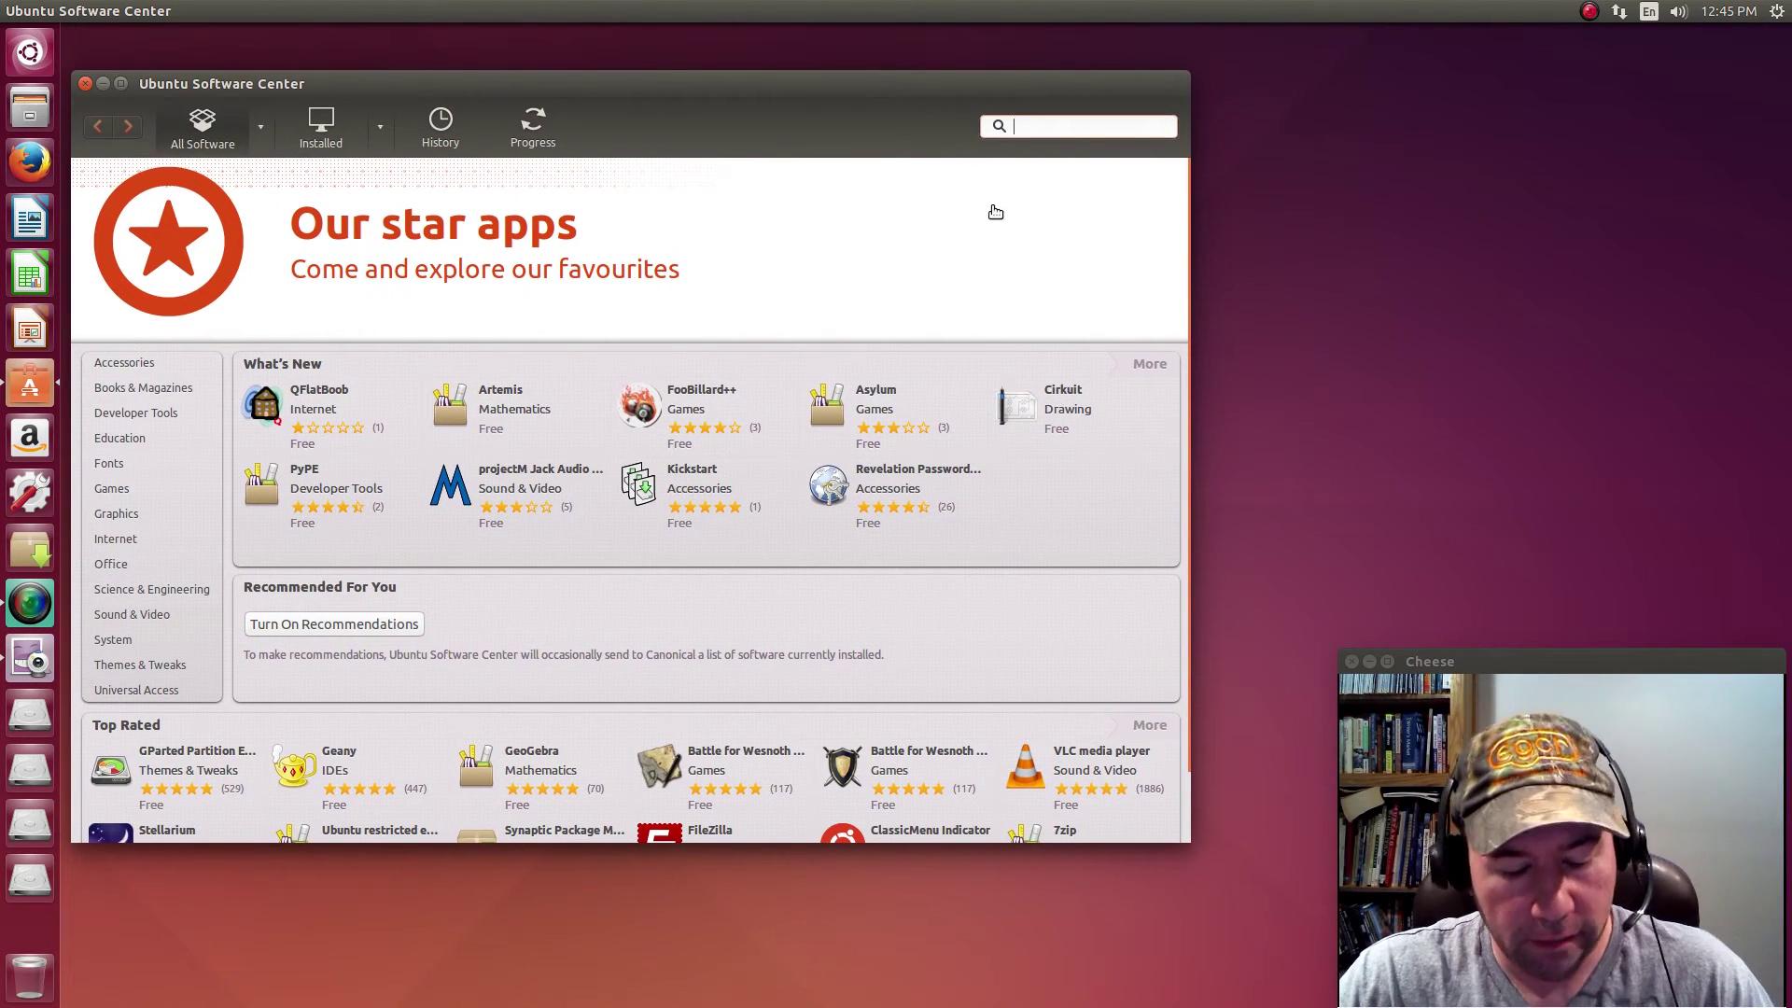
text(cheese)
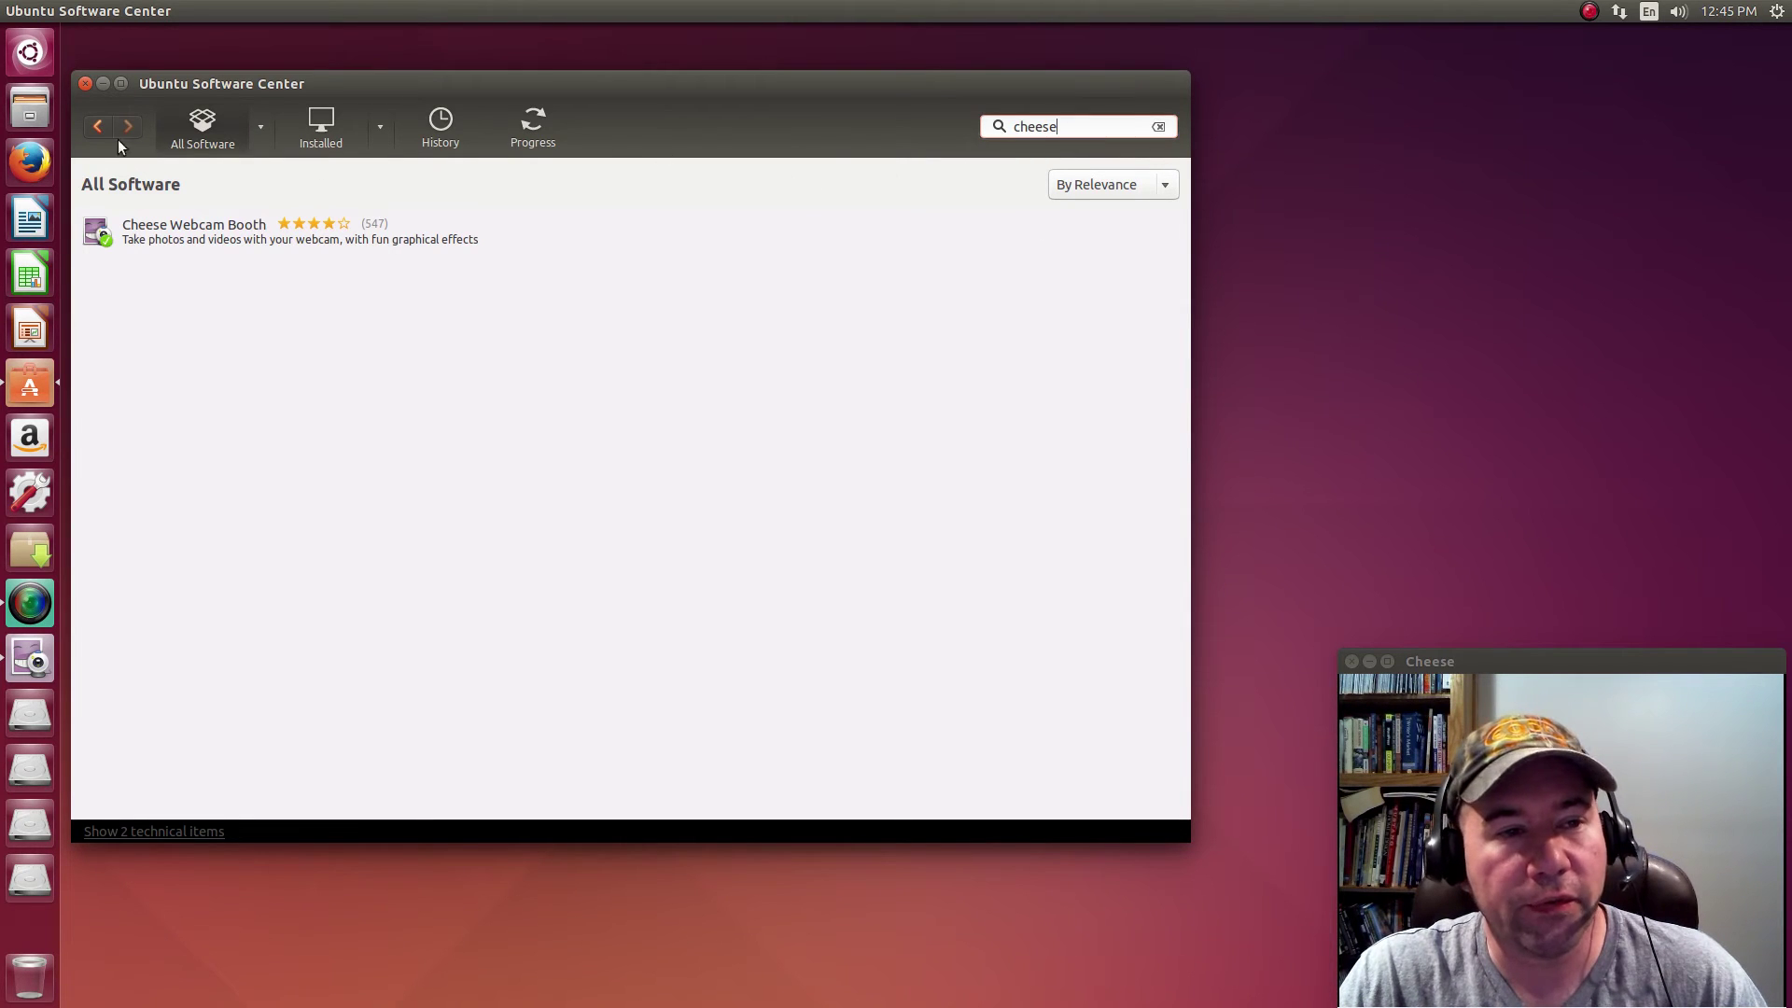
click(84, 83)
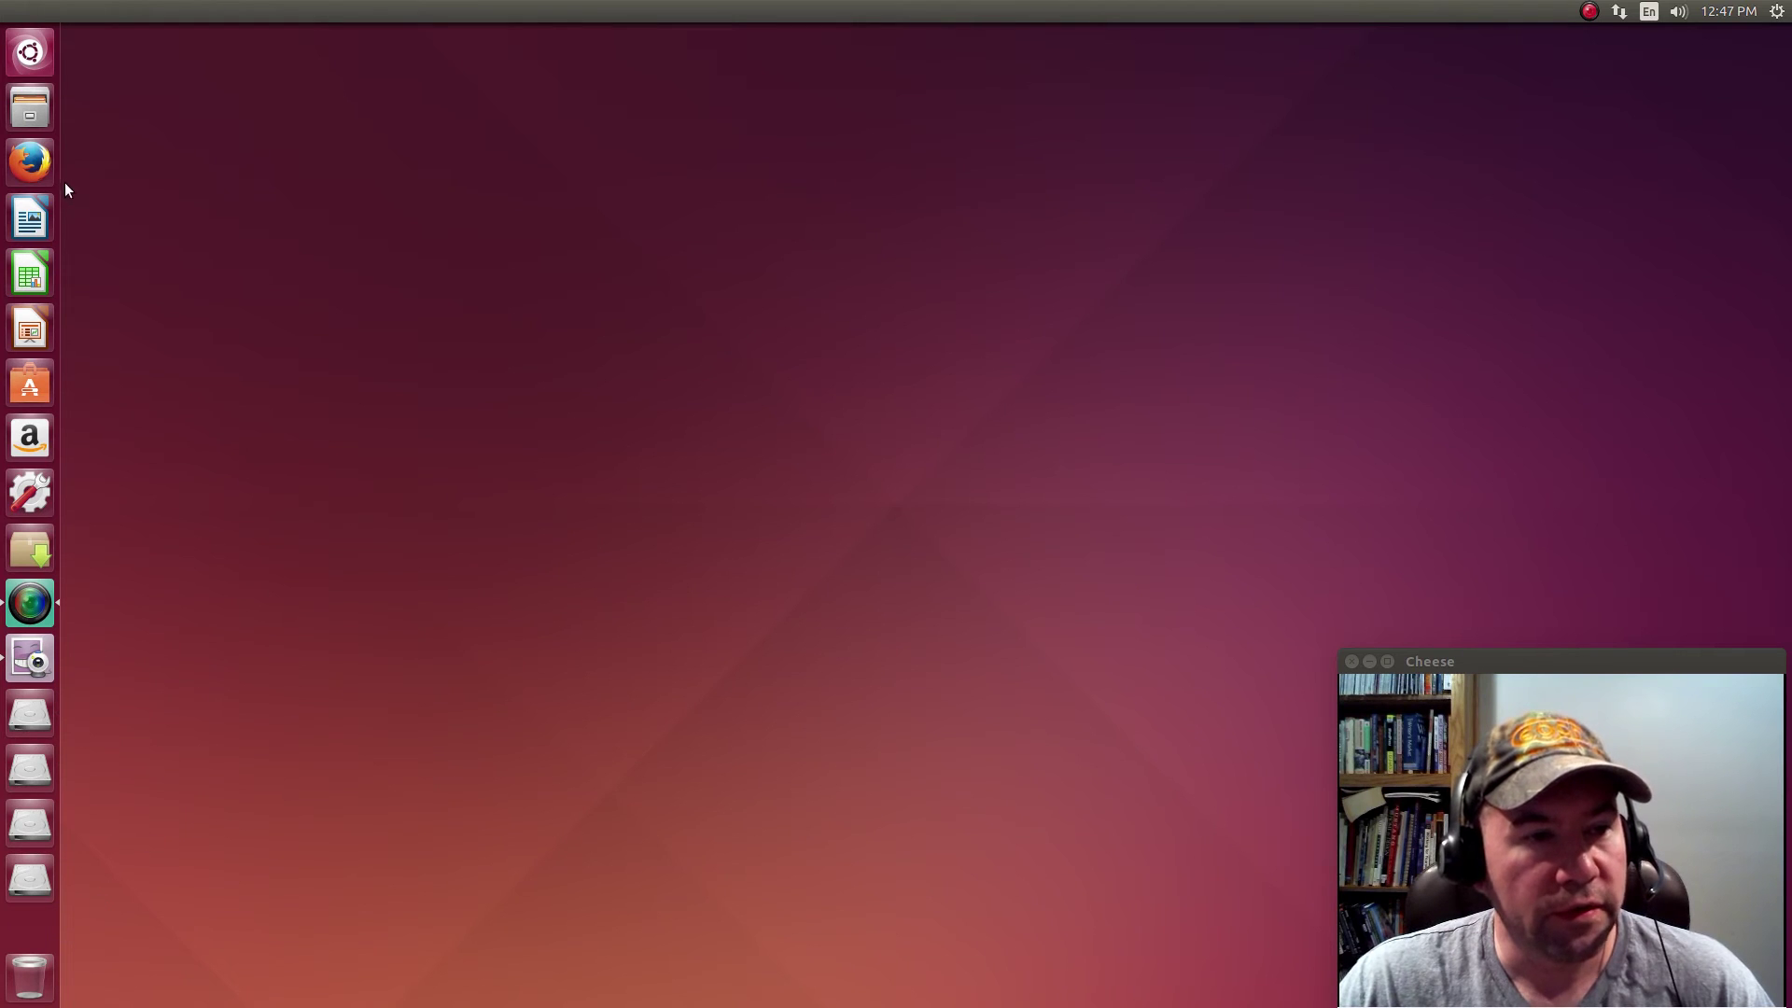
Step: Expand the Dash's list of installed applications, launch Appearance from it and reposition its window on the desktop
click(31, 52)
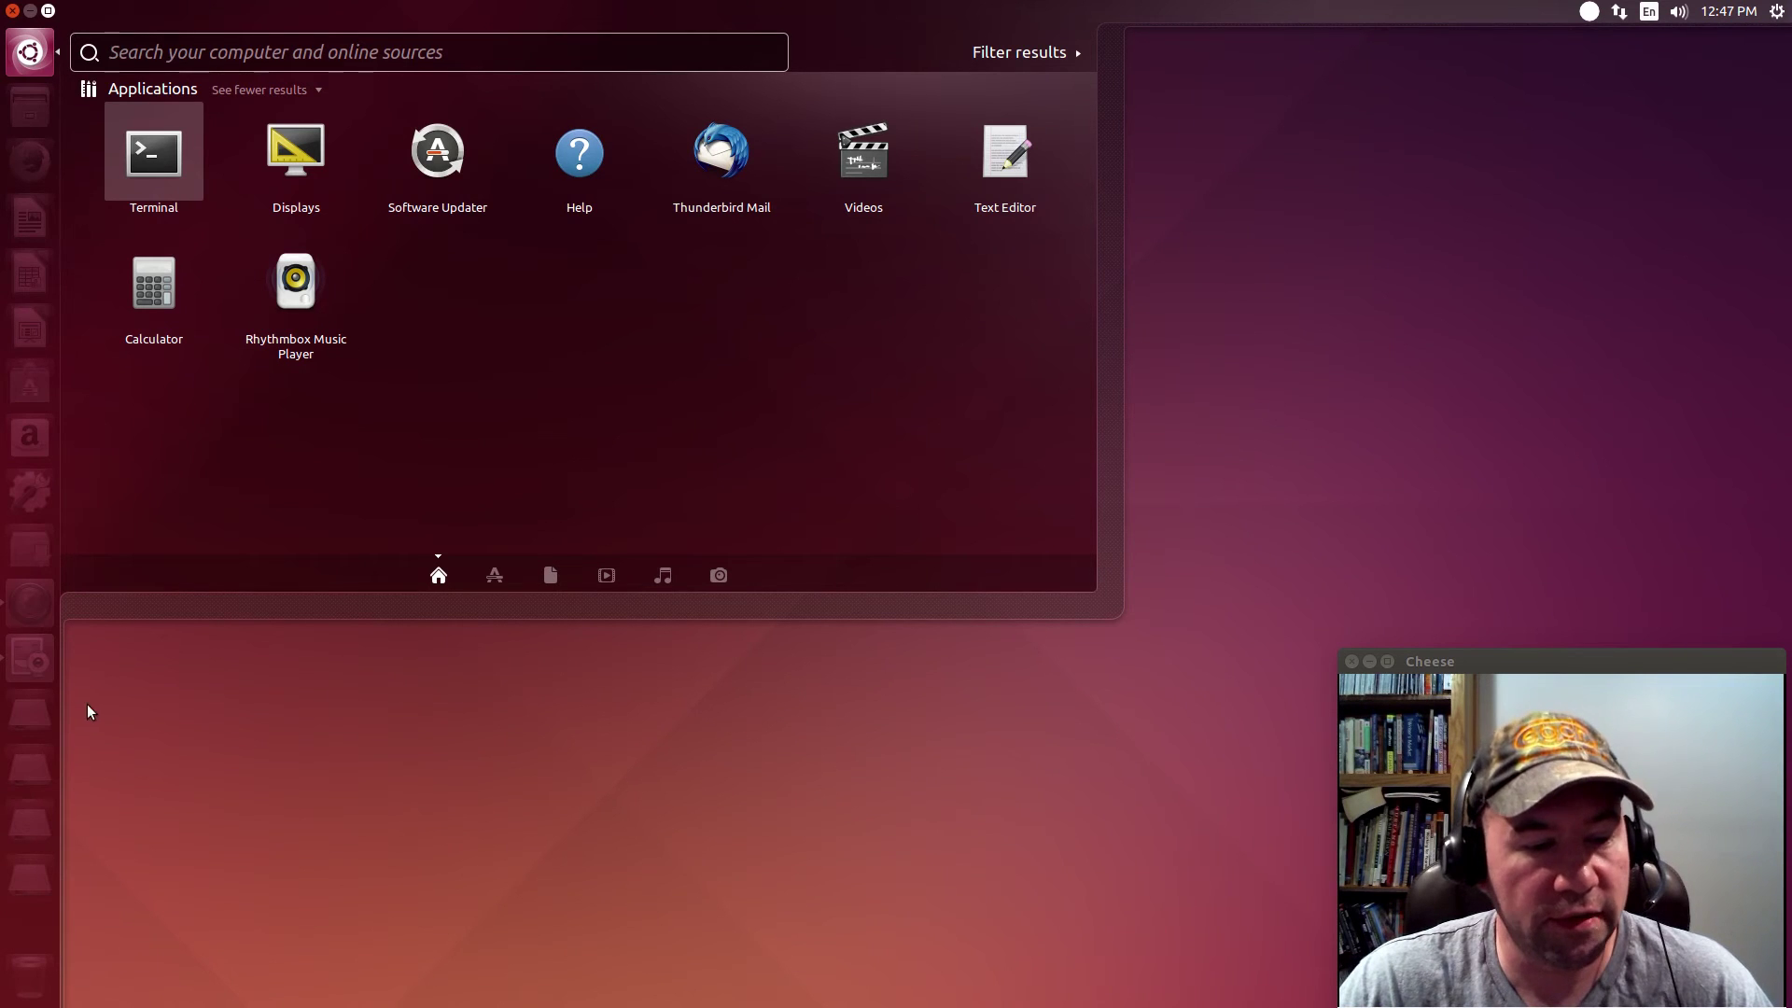
click(487, 574)
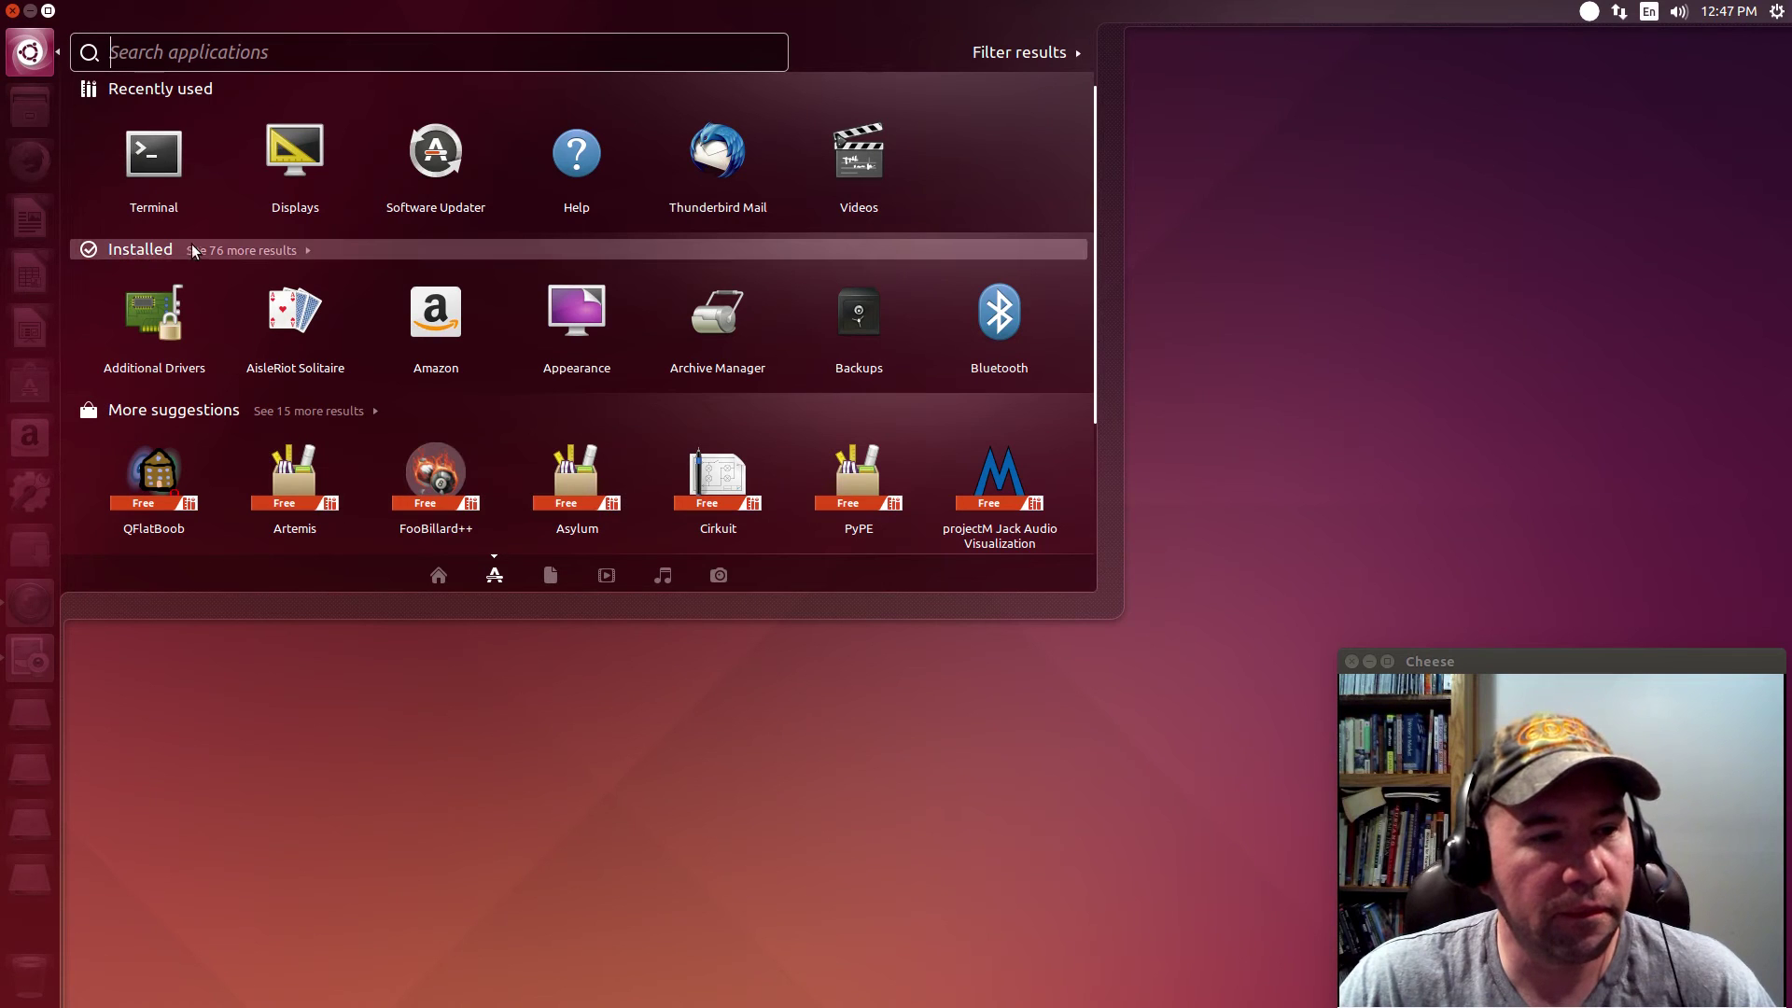
click(231, 247)
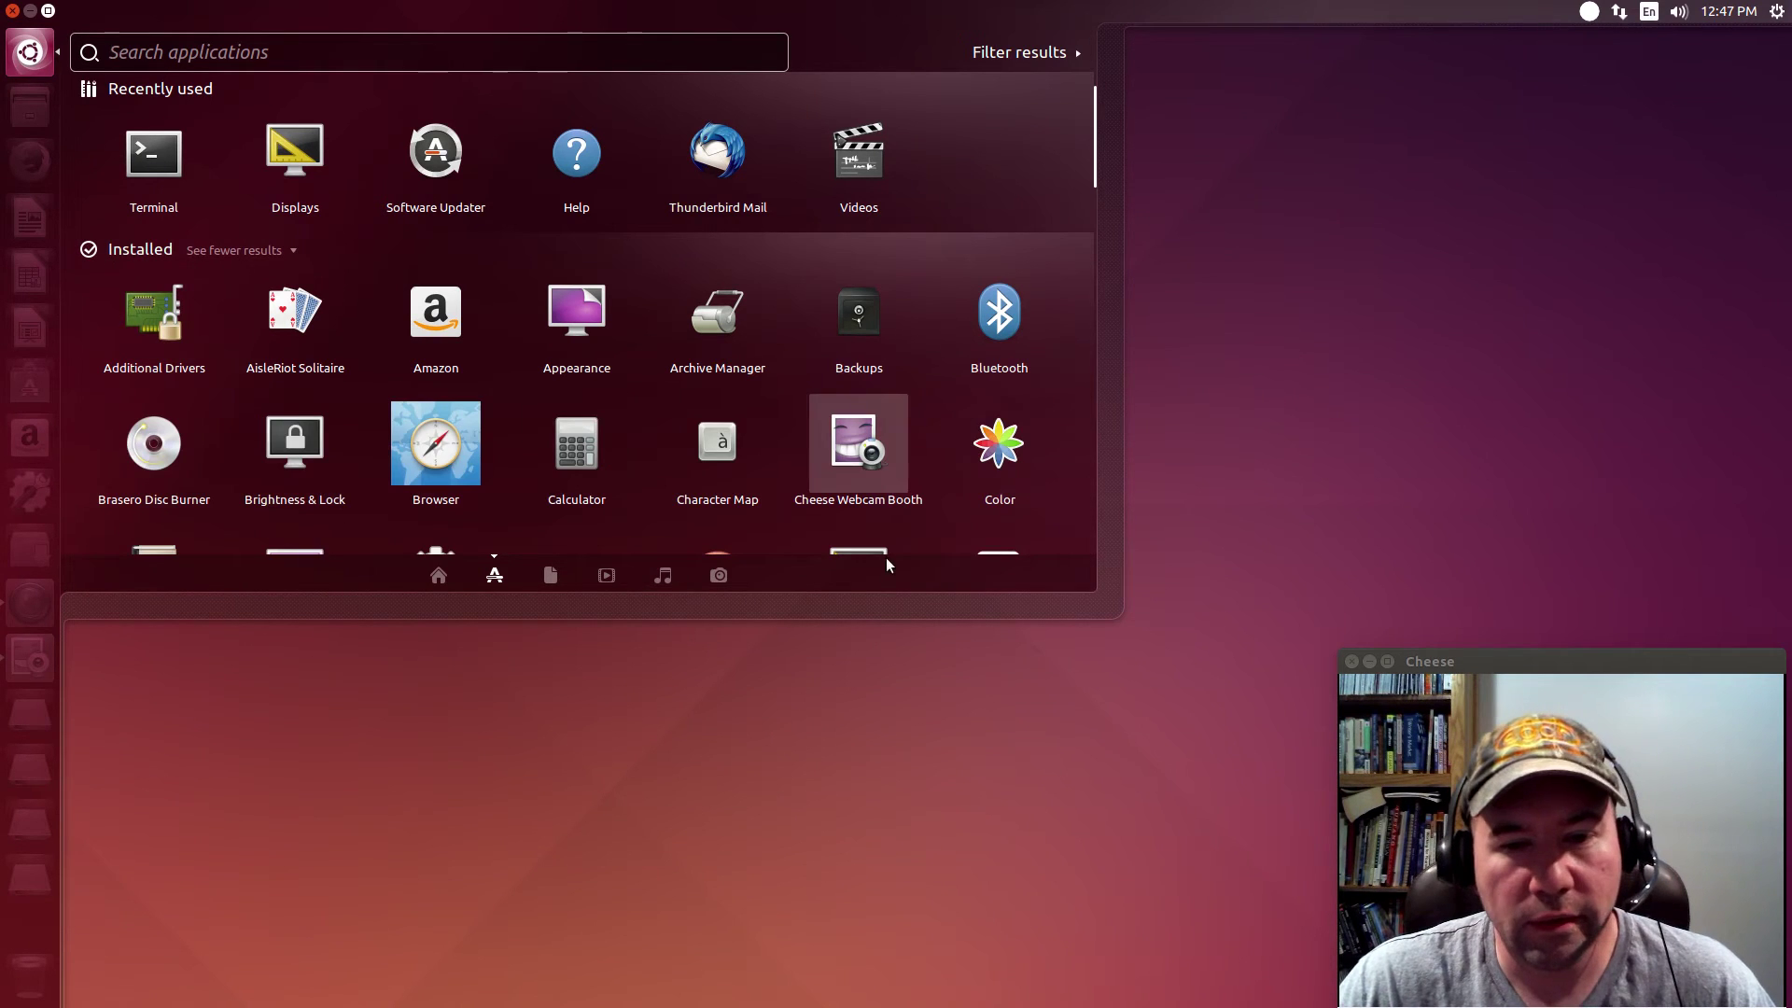
scroll(1068, 445, down, 1)
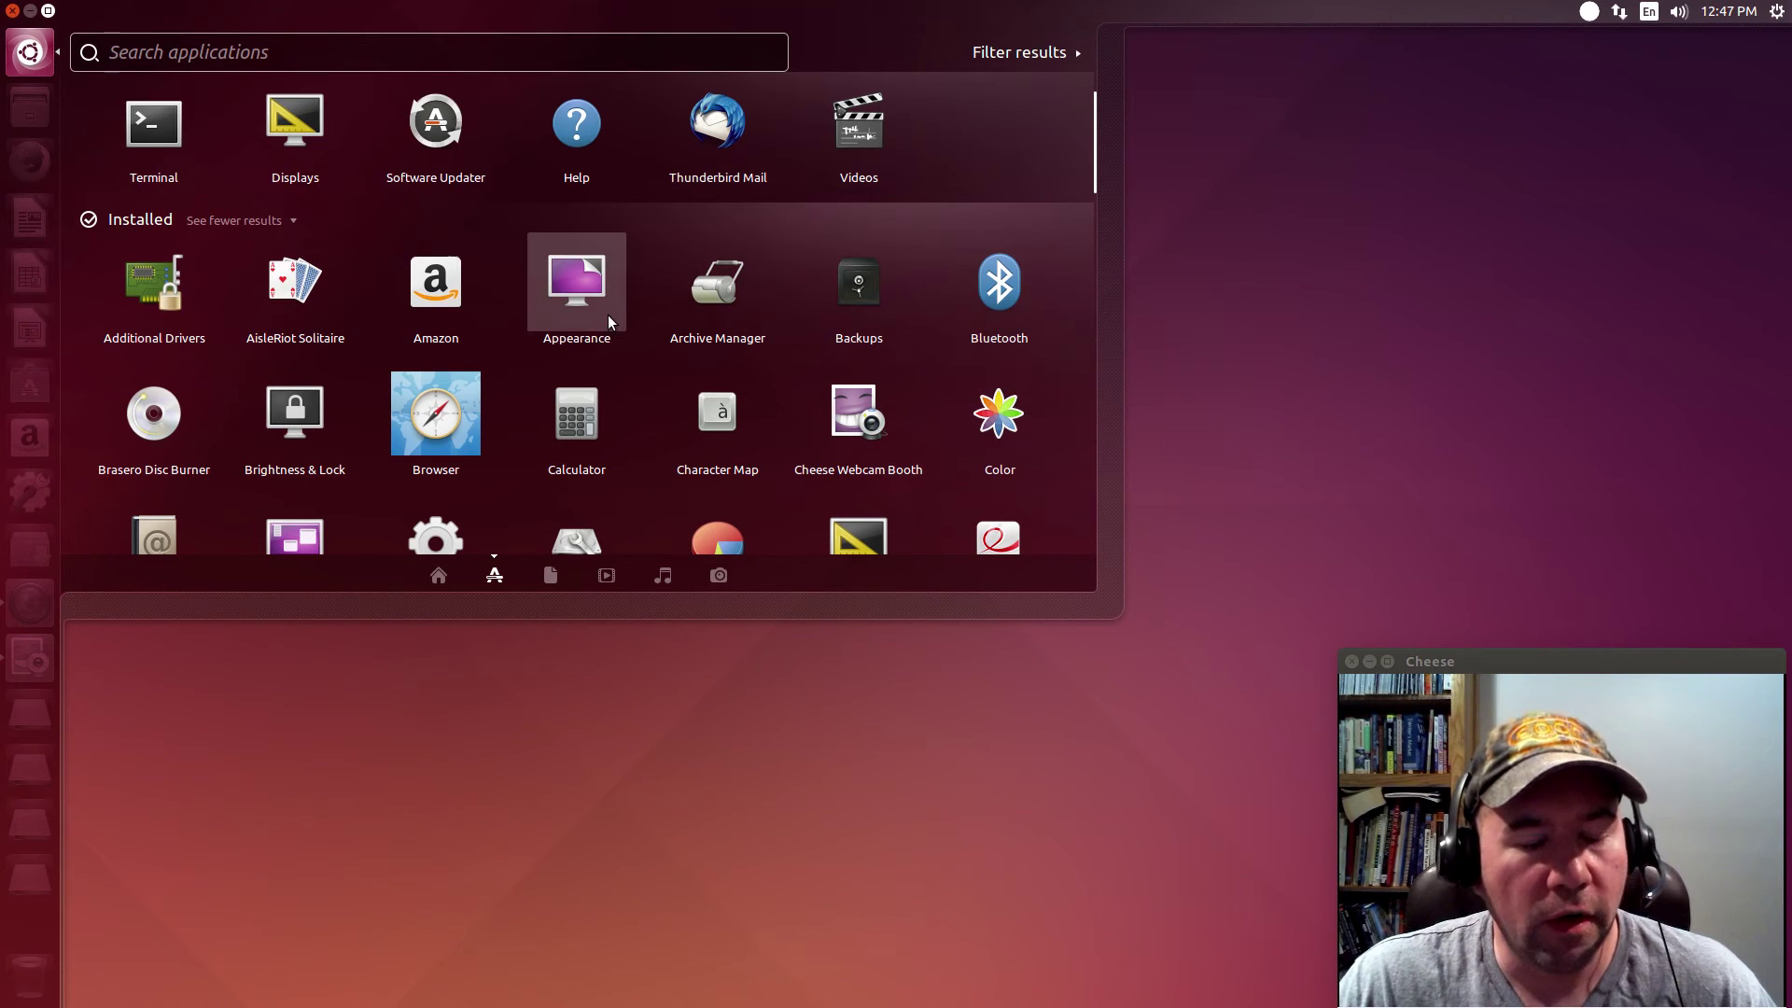
key(Escape)
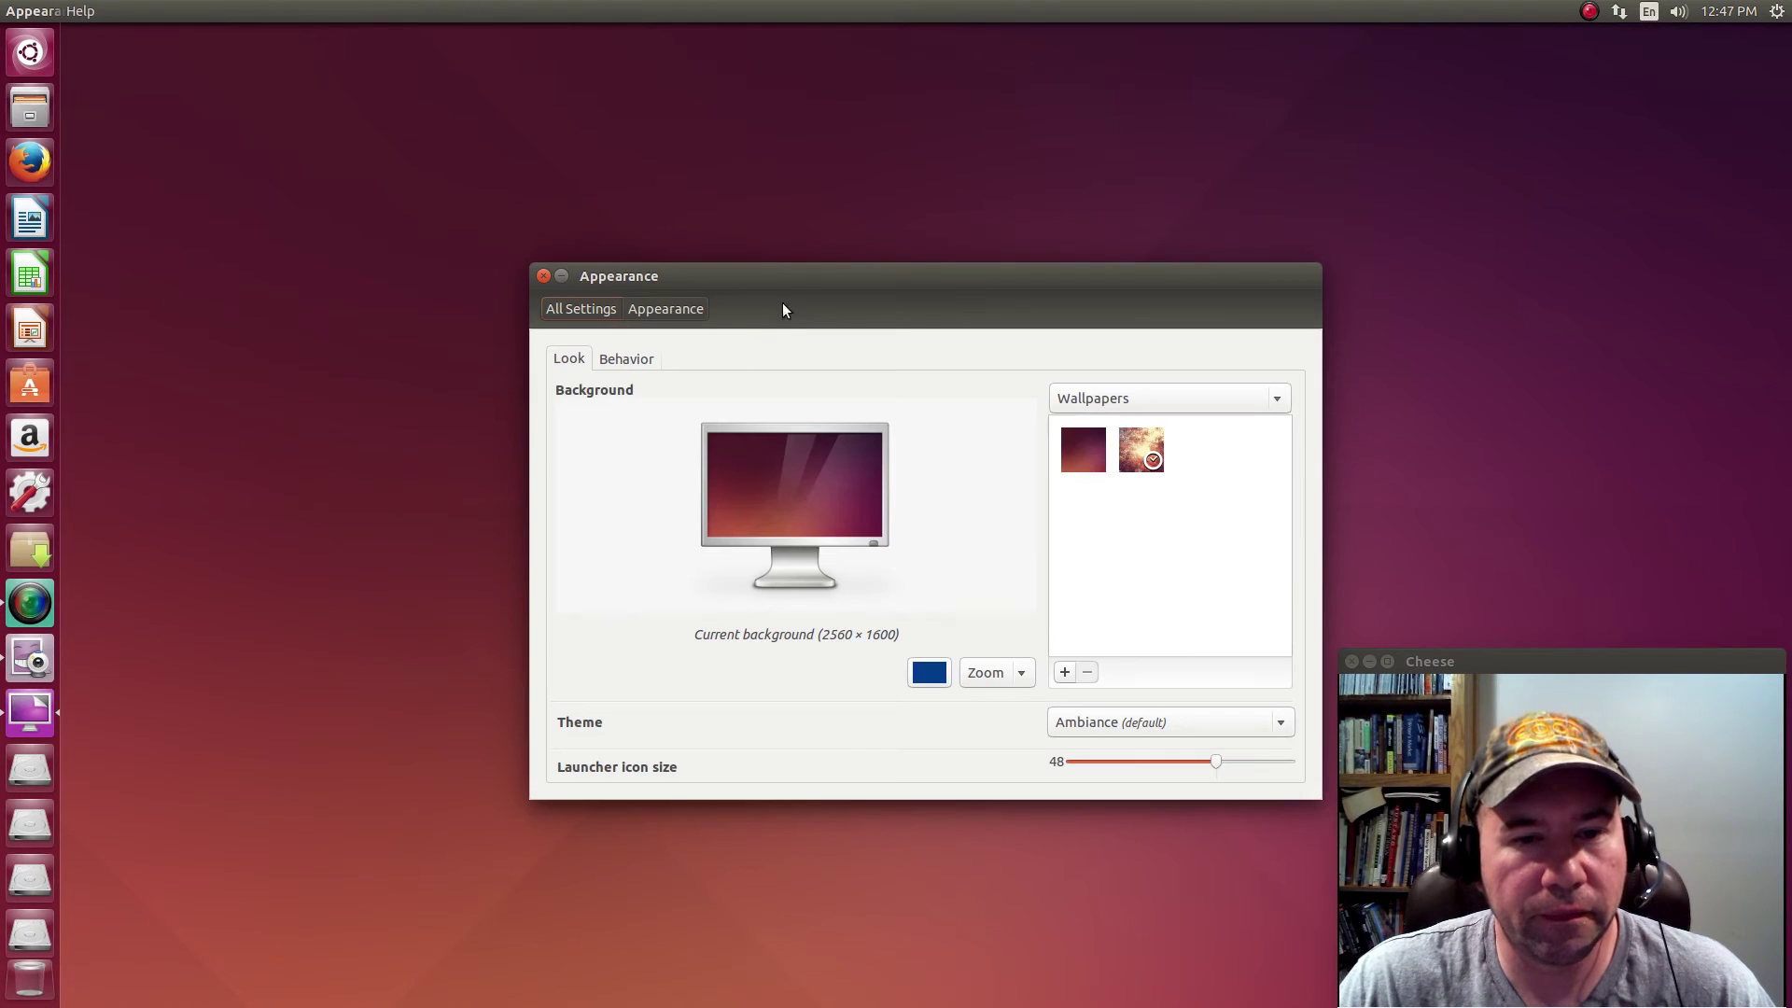
drag(807, 288, 719, 241)
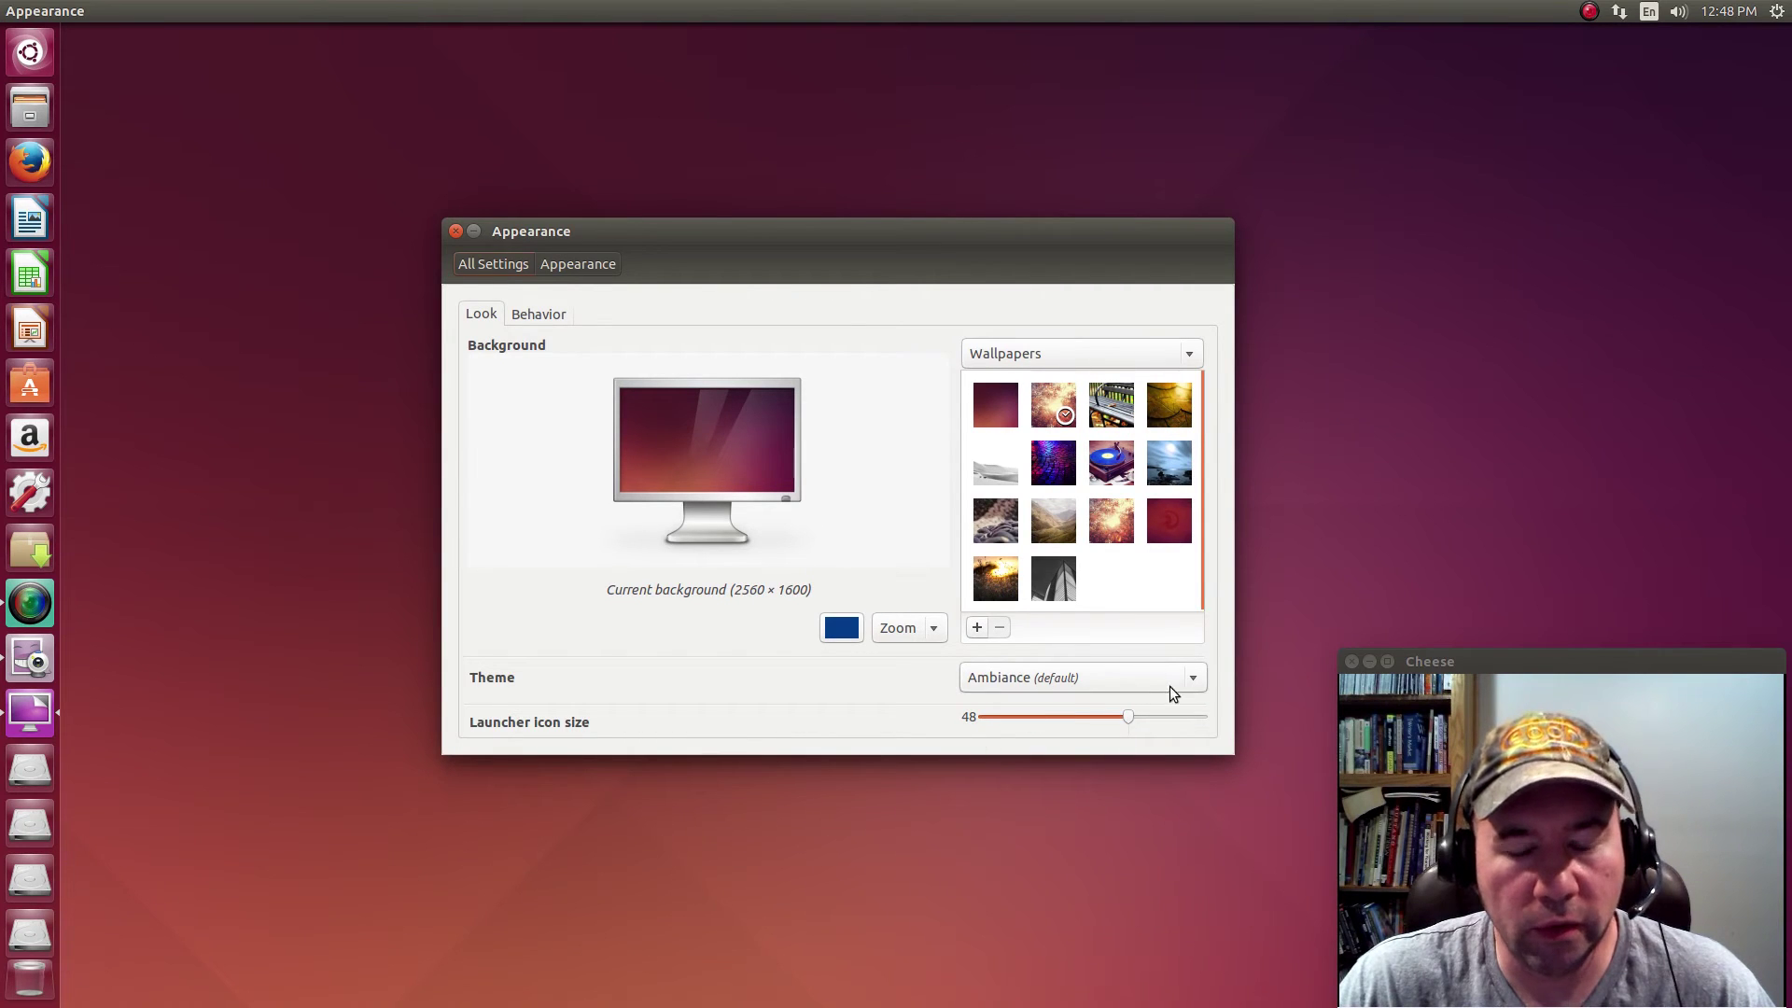
Step: View the available desktop themes and leave Ambiance (default) selected
click(1196, 683)
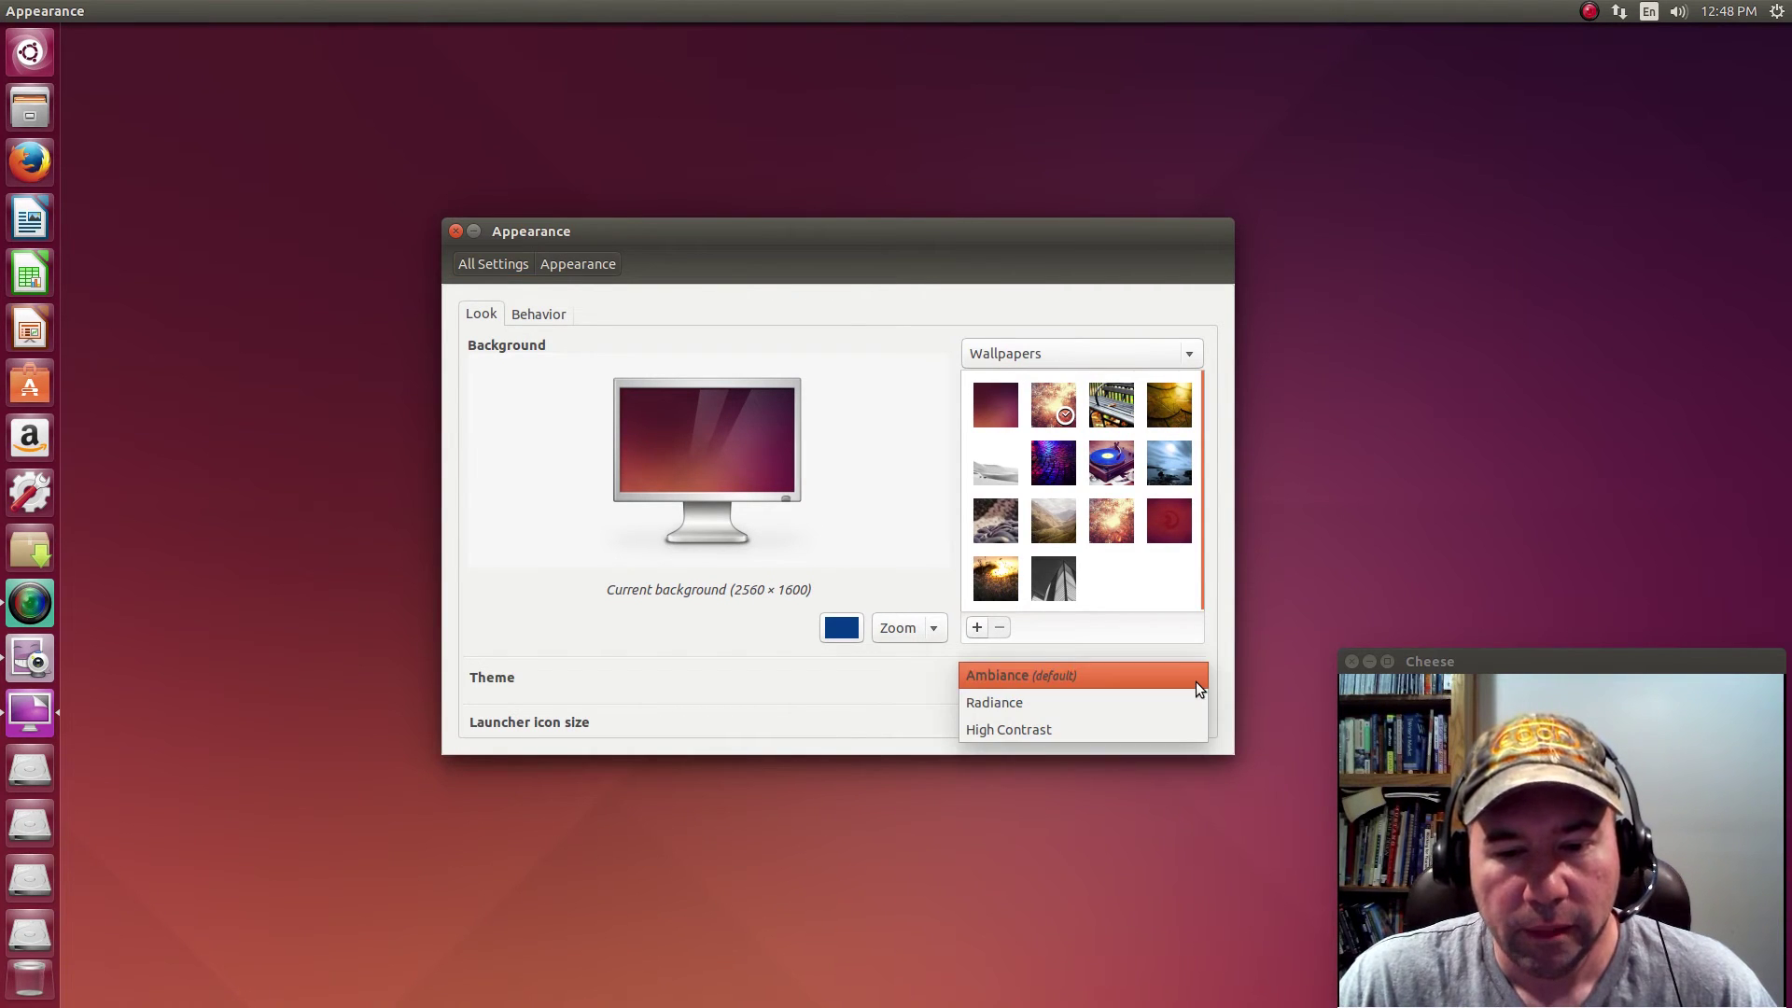
click(1196, 681)
click(1195, 684)
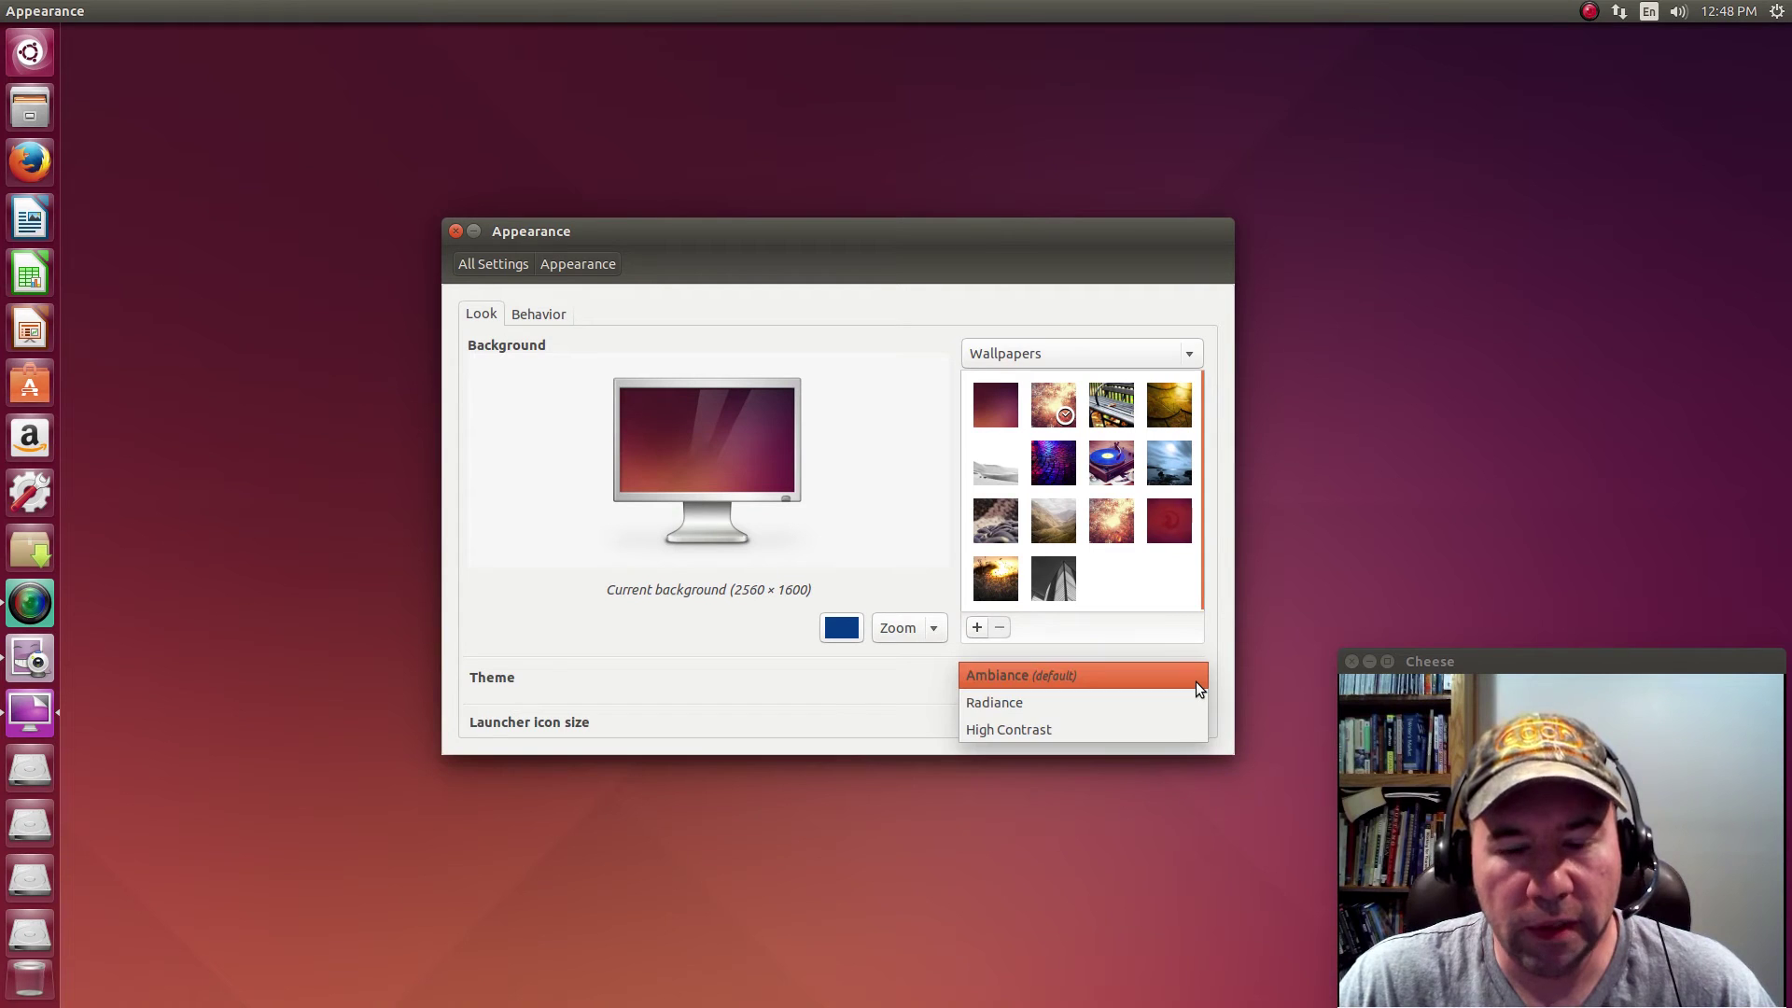
click(1195, 686)
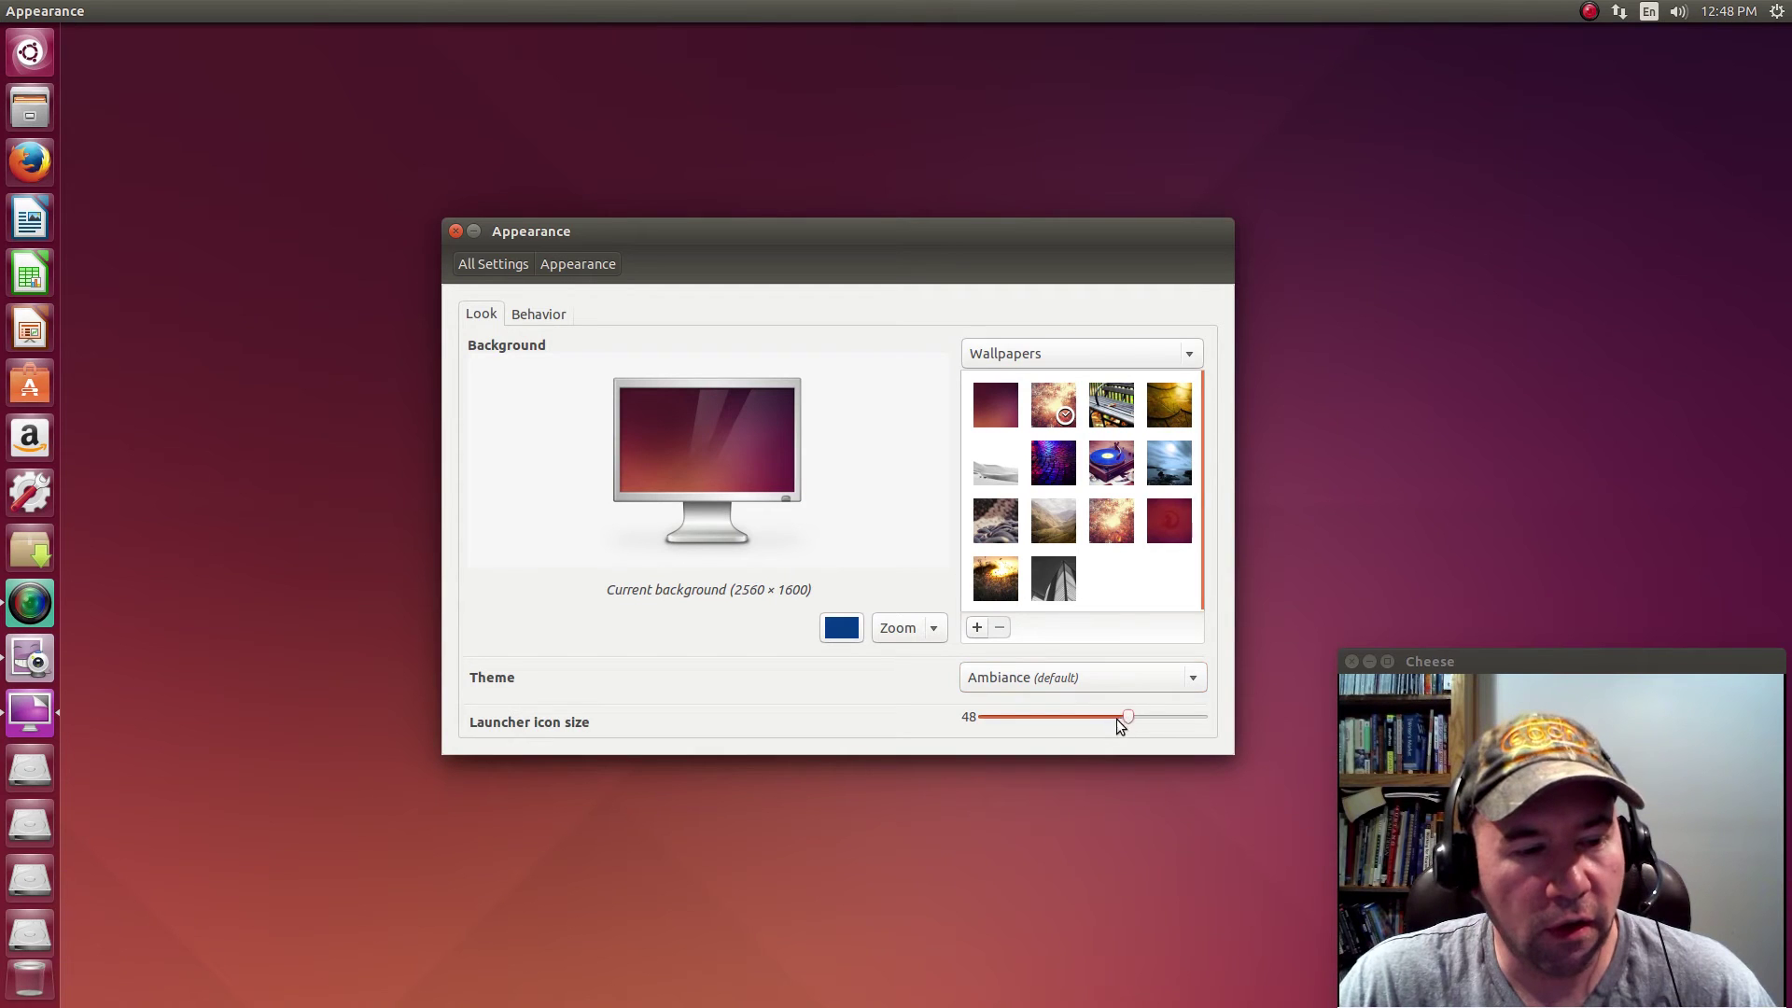
Step: Reduce the Launcher icon size to 32
drag(1095, 713, 1010, 713)
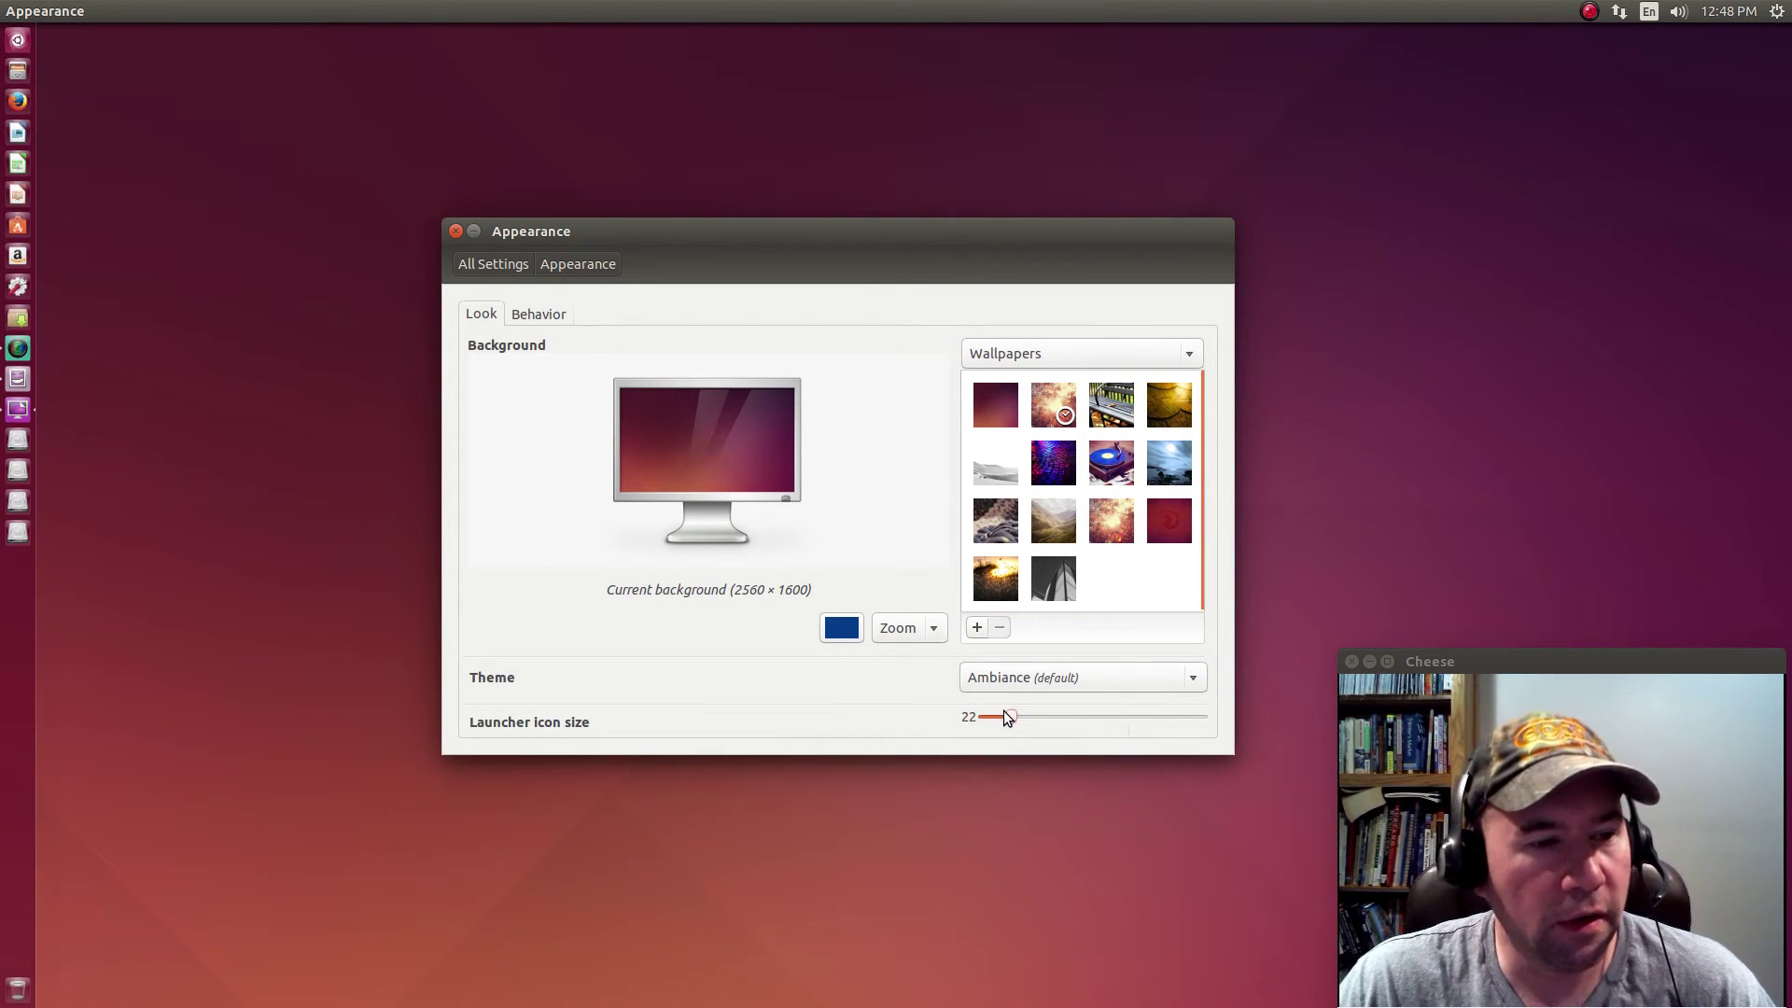
click(1021, 716)
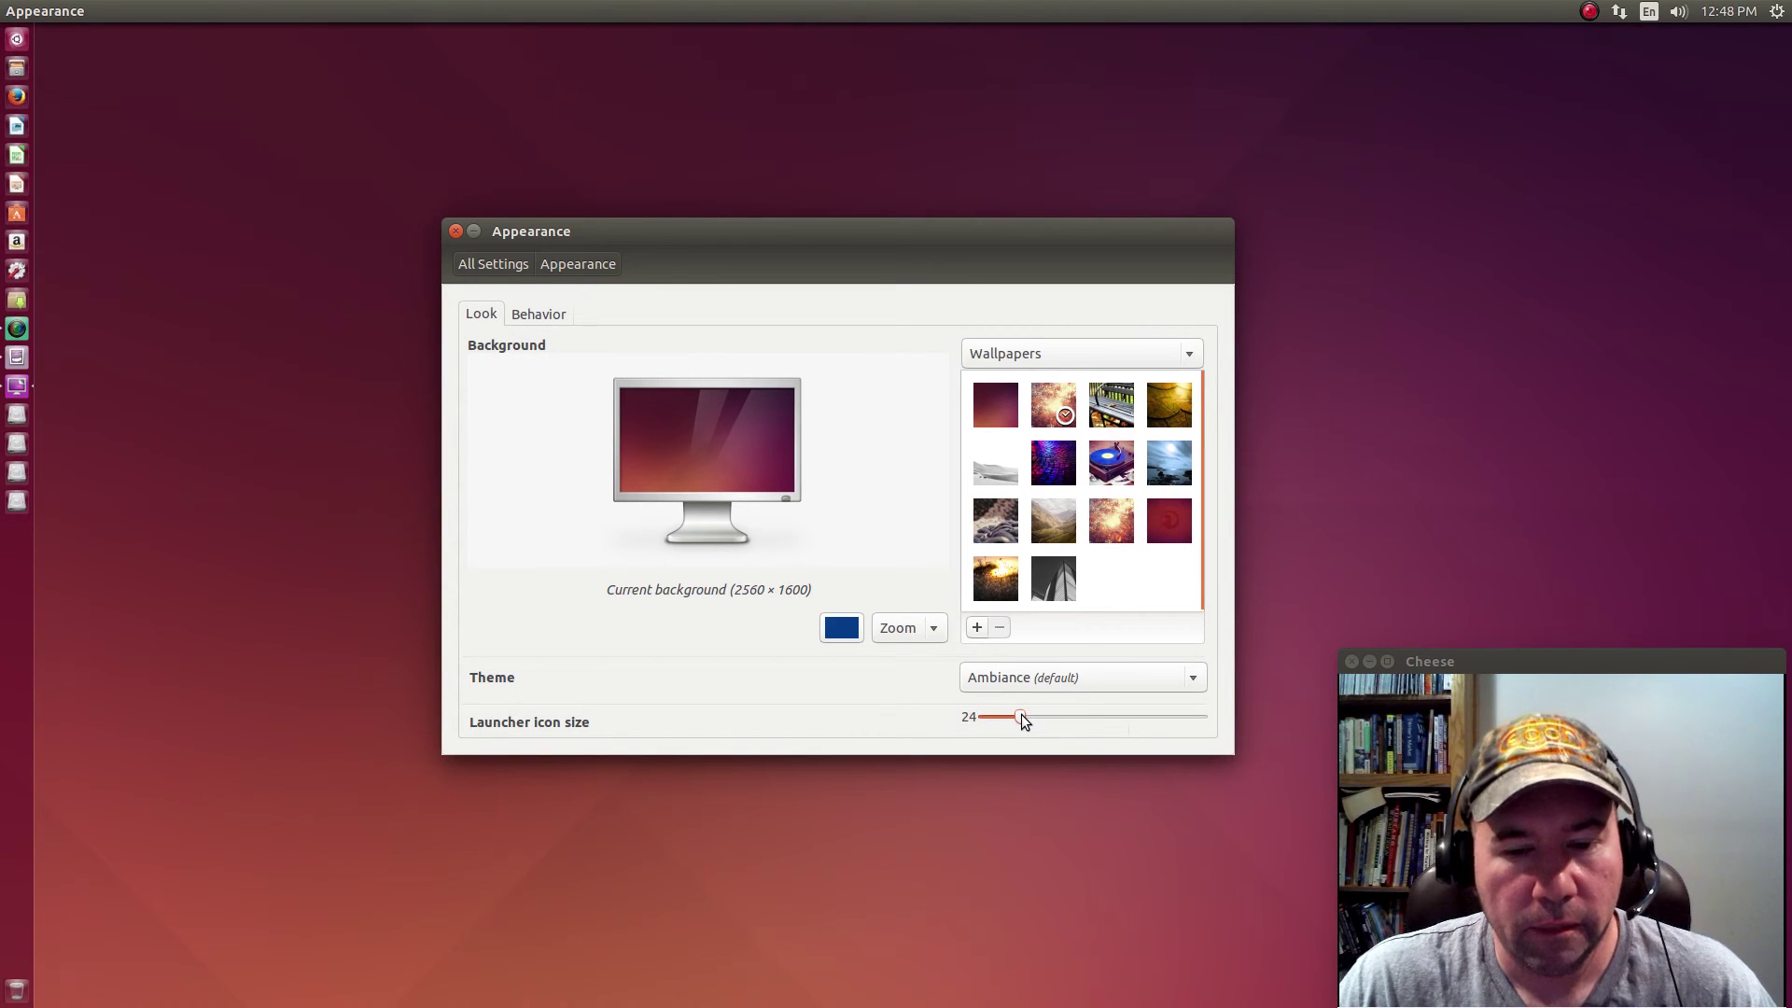
click(1033, 716)
click(1051, 715)
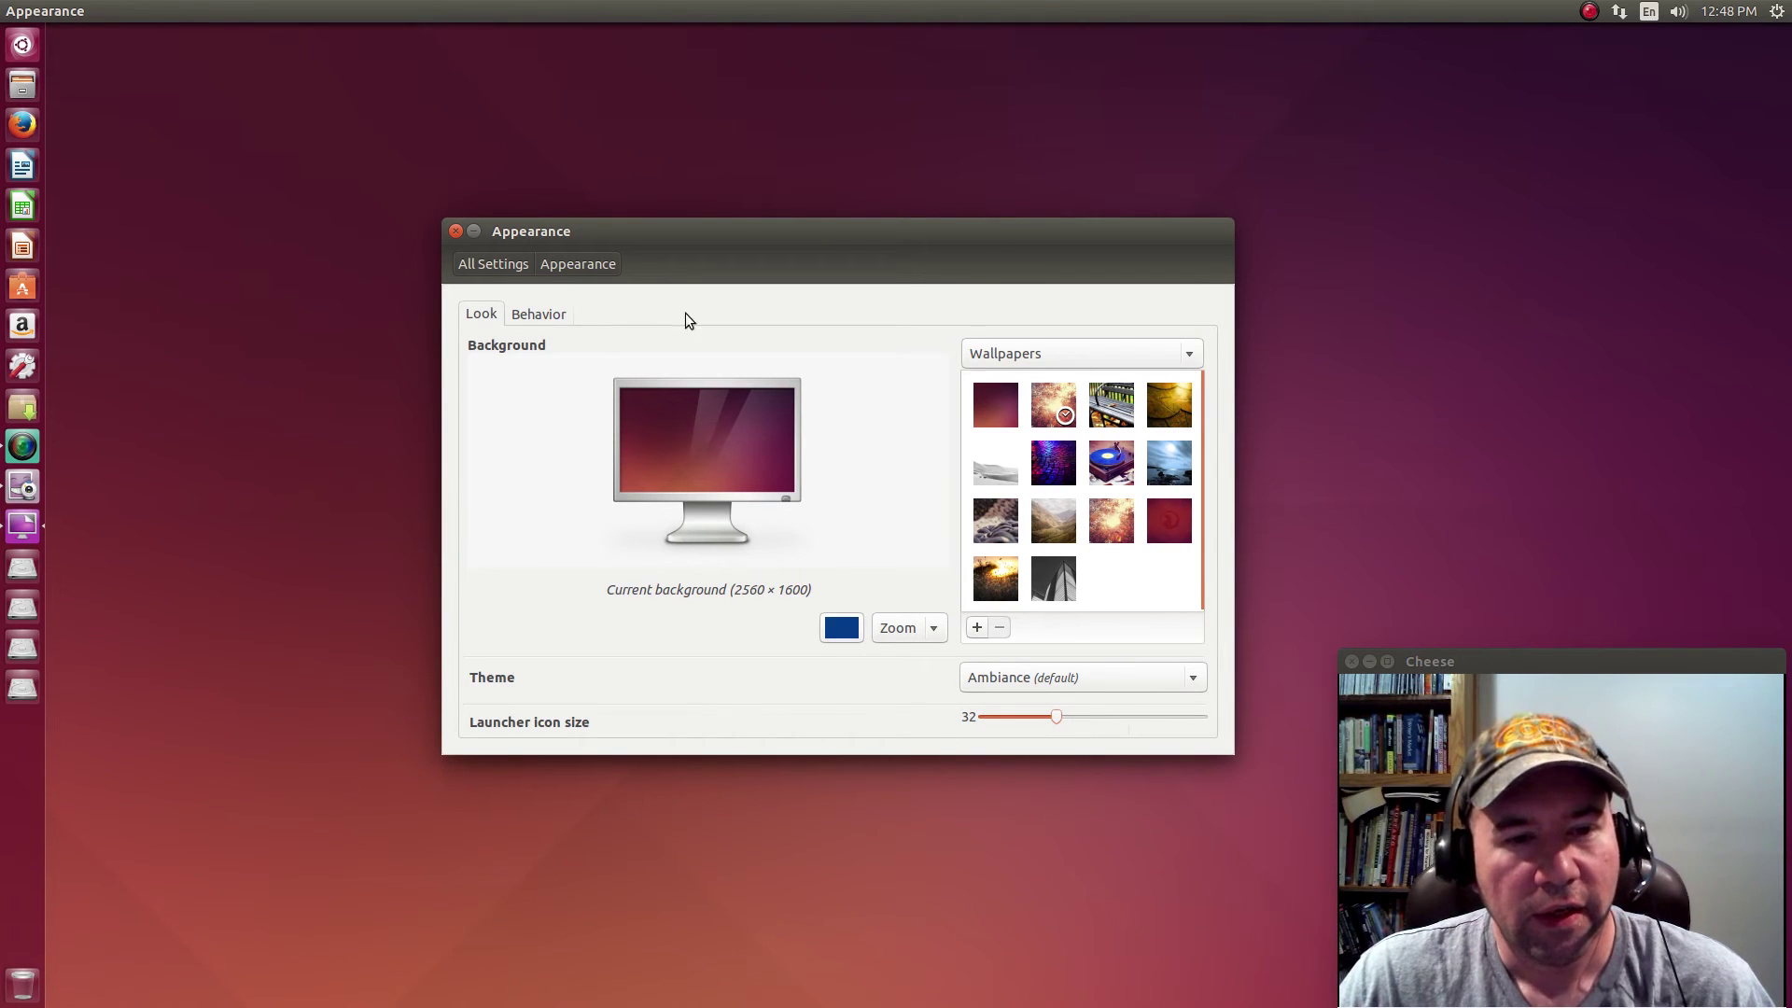
Step: Turn on auto-hide for the Launcher in the Appearance behavior settings, with the left side as reveal location
click(551, 317)
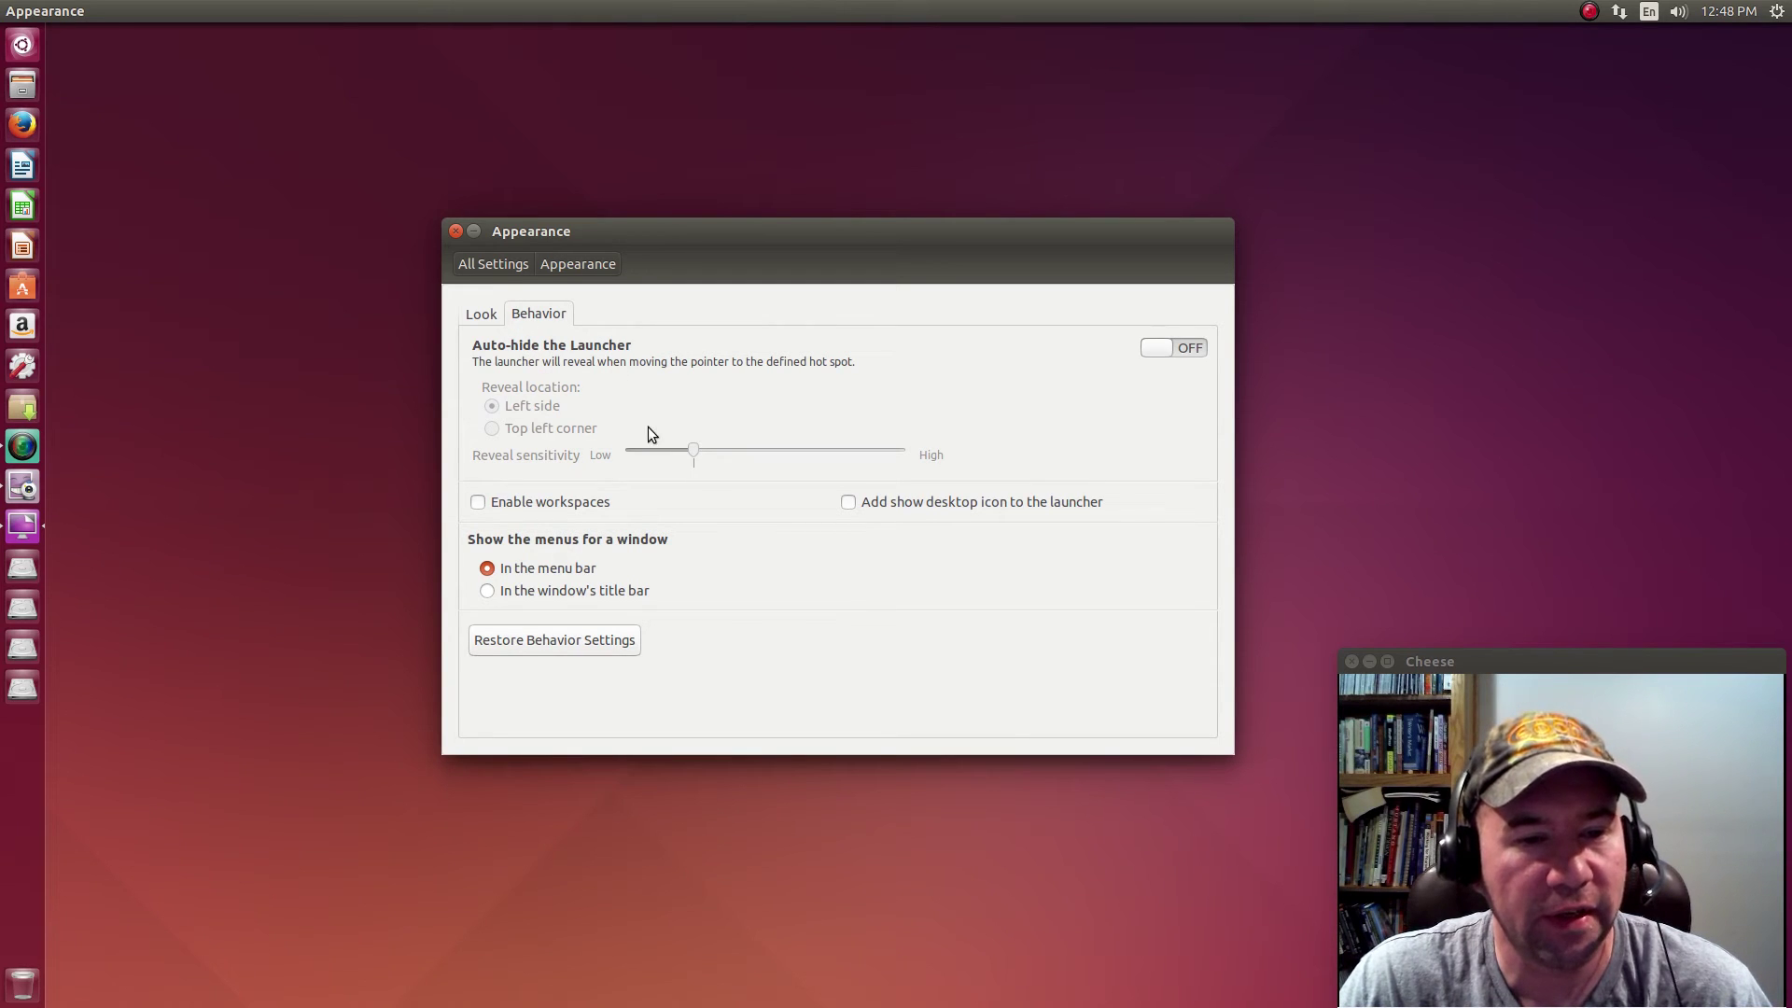
click(1183, 355)
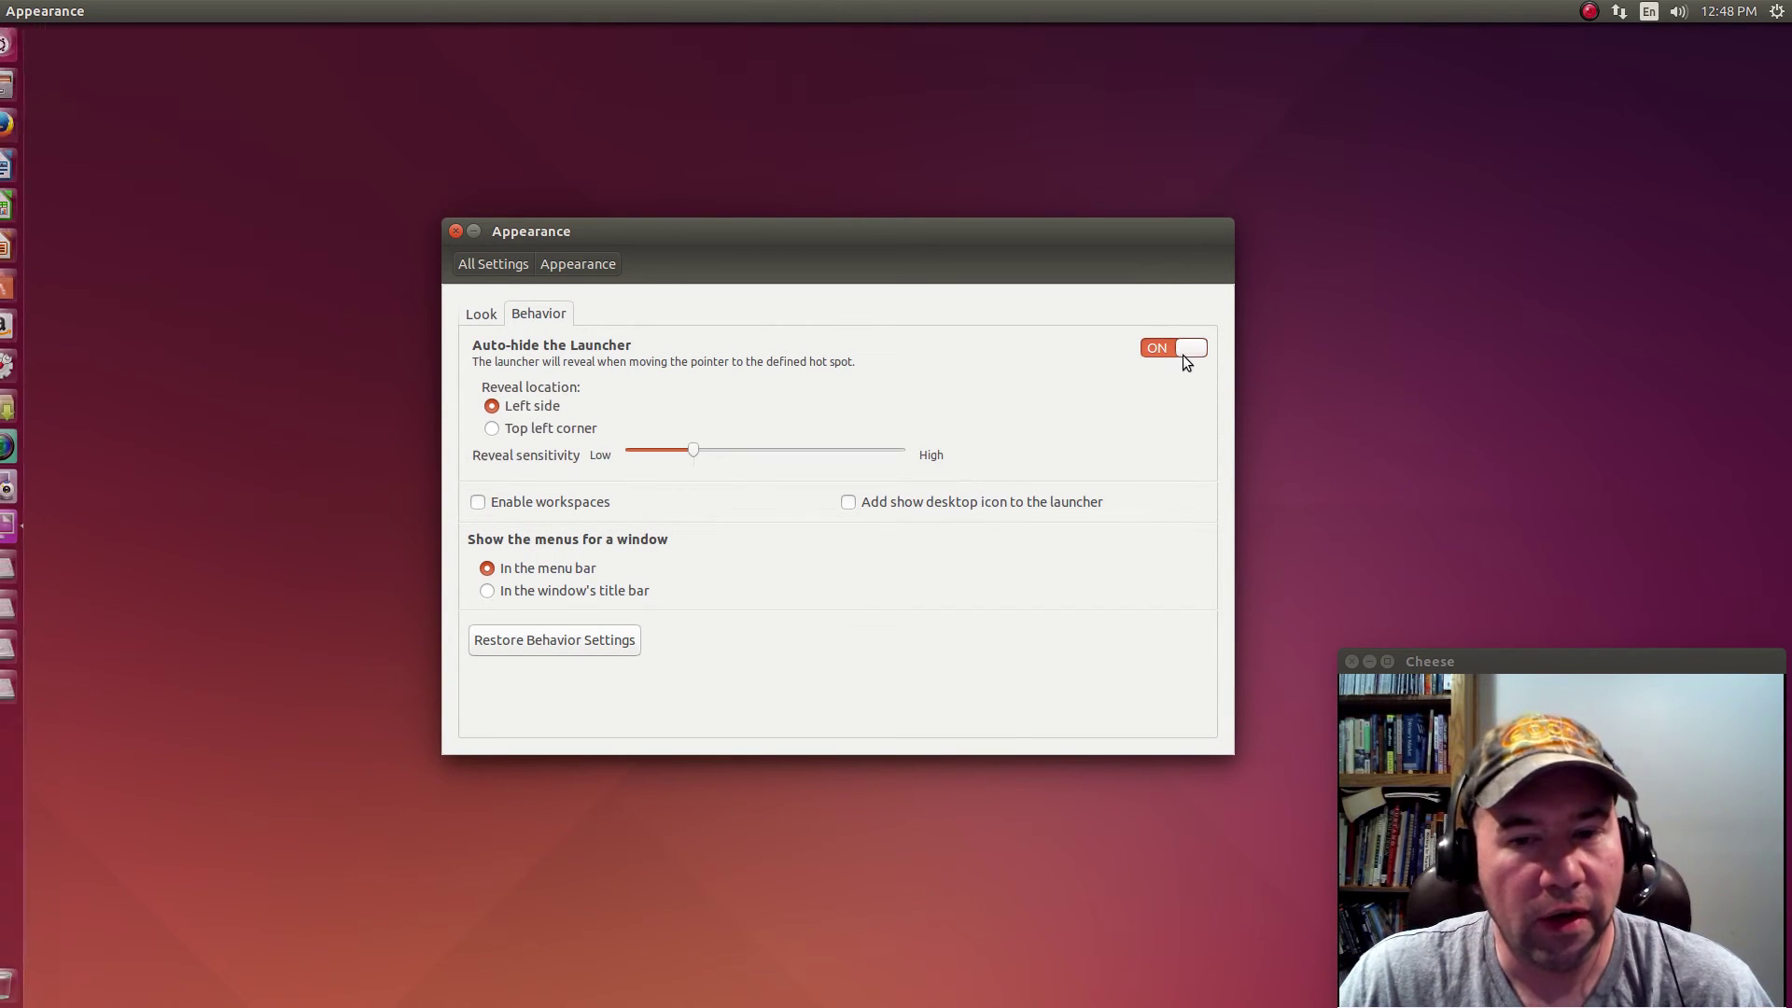
click(1149, 353)
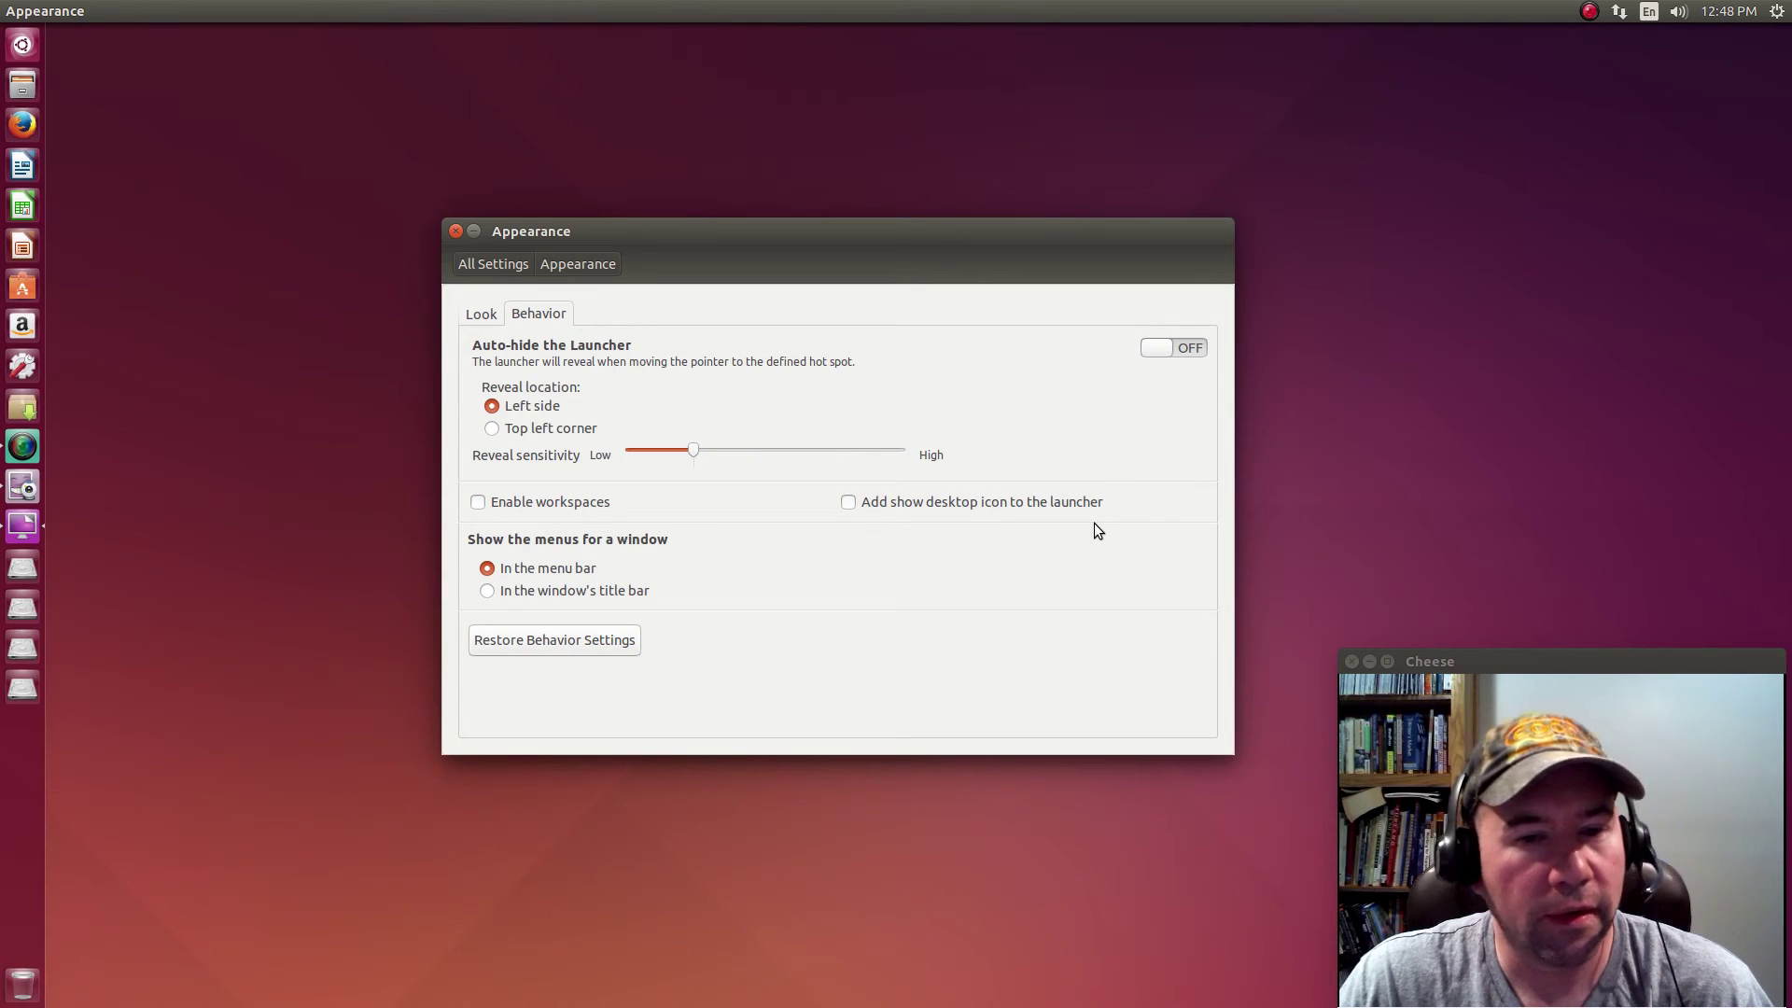
click(1189, 350)
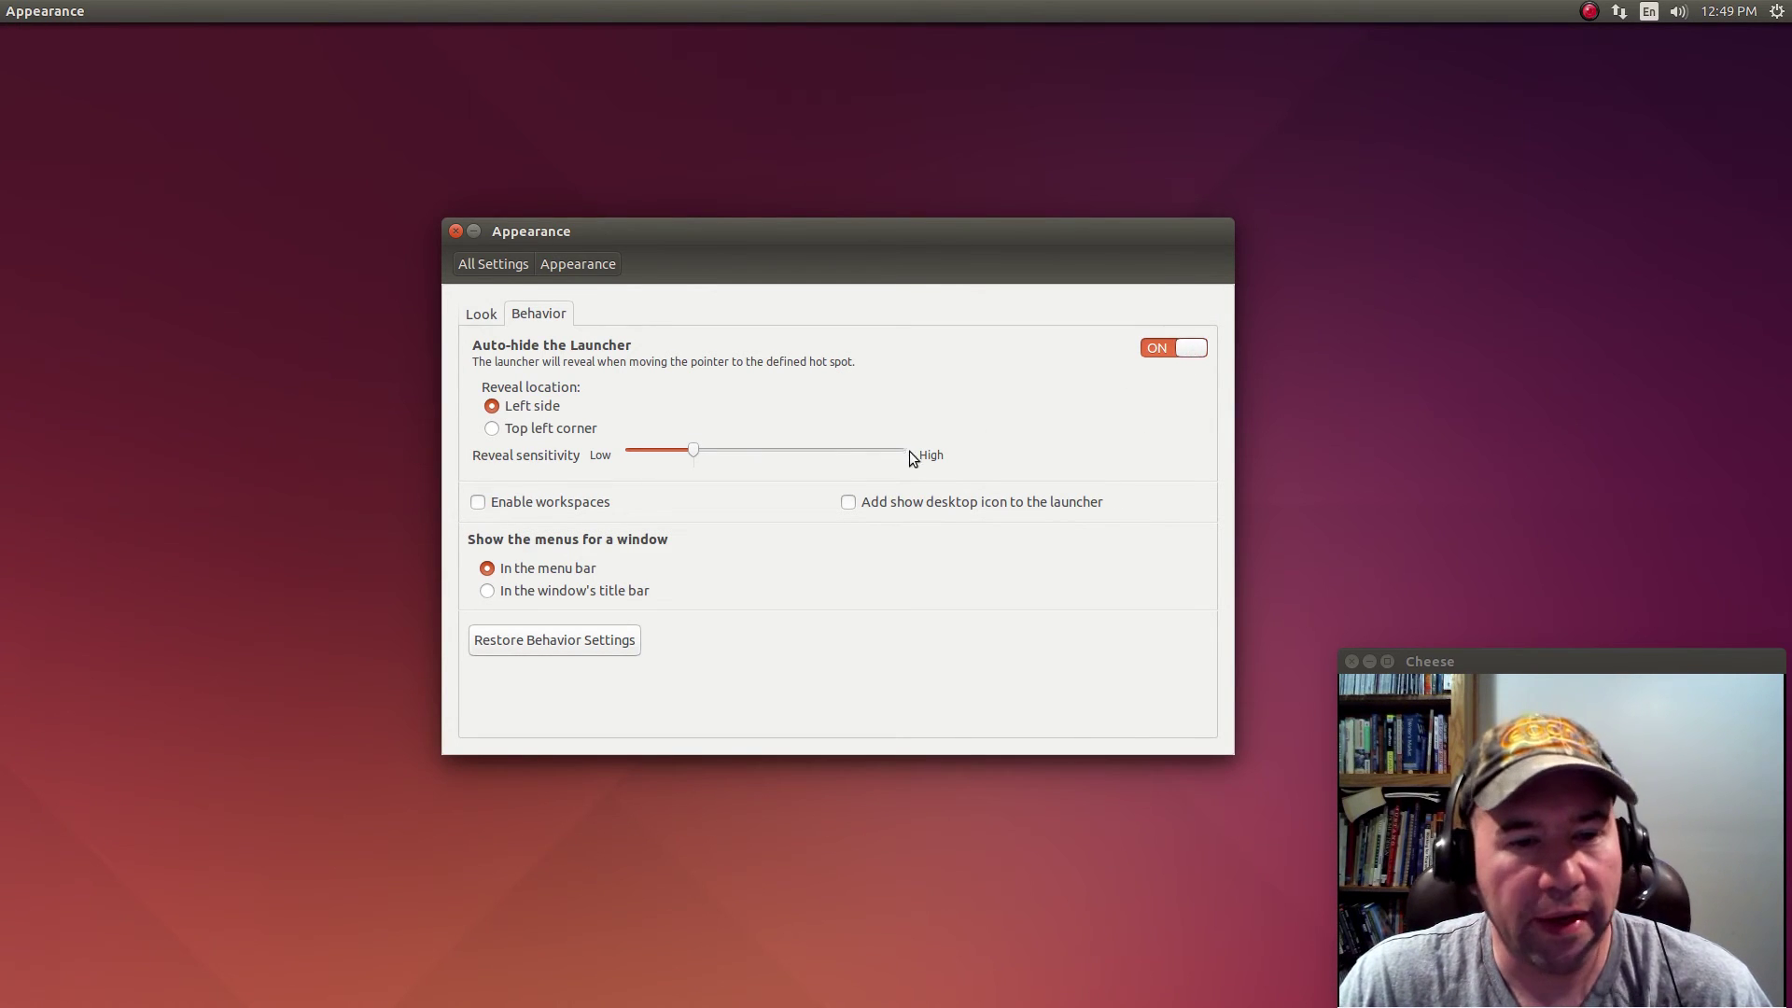
mouse_move(1, 448)
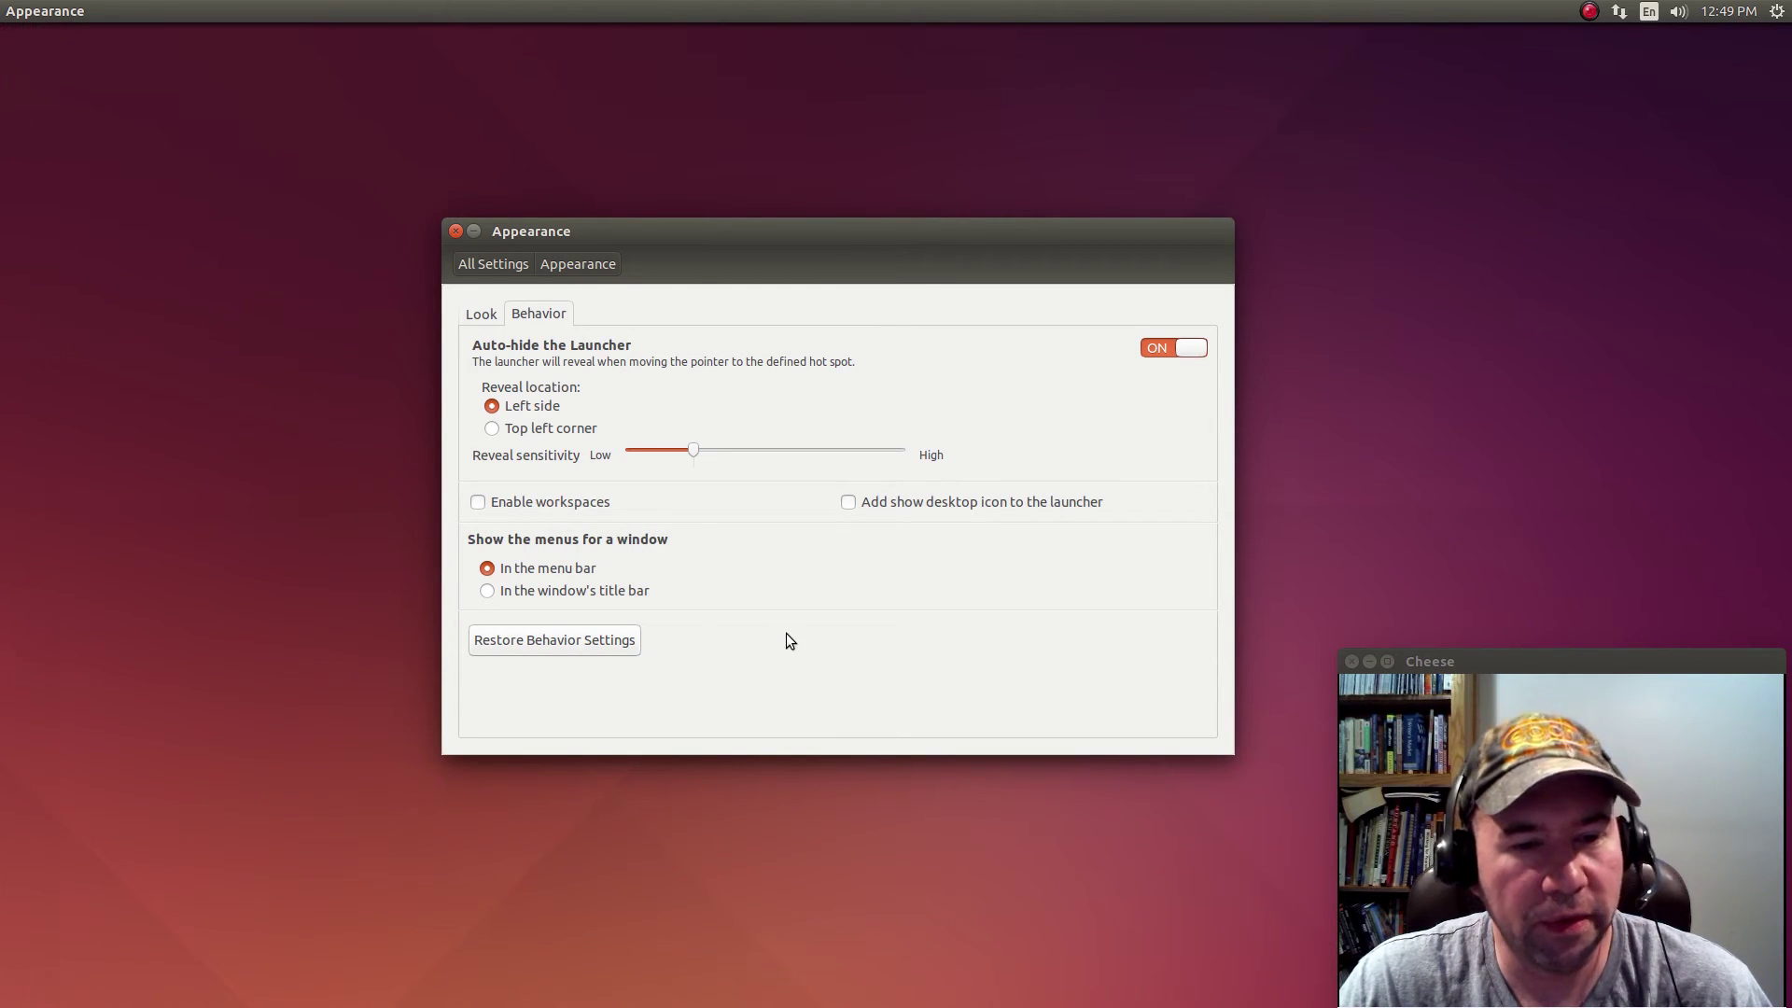
Step: Raise the Launcher's reveal sensitivity to slightly above the middle of its range and shift the Appearance window slightly lower
click(875, 452)
drag(901, 452, 779, 451)
click(359, 357)
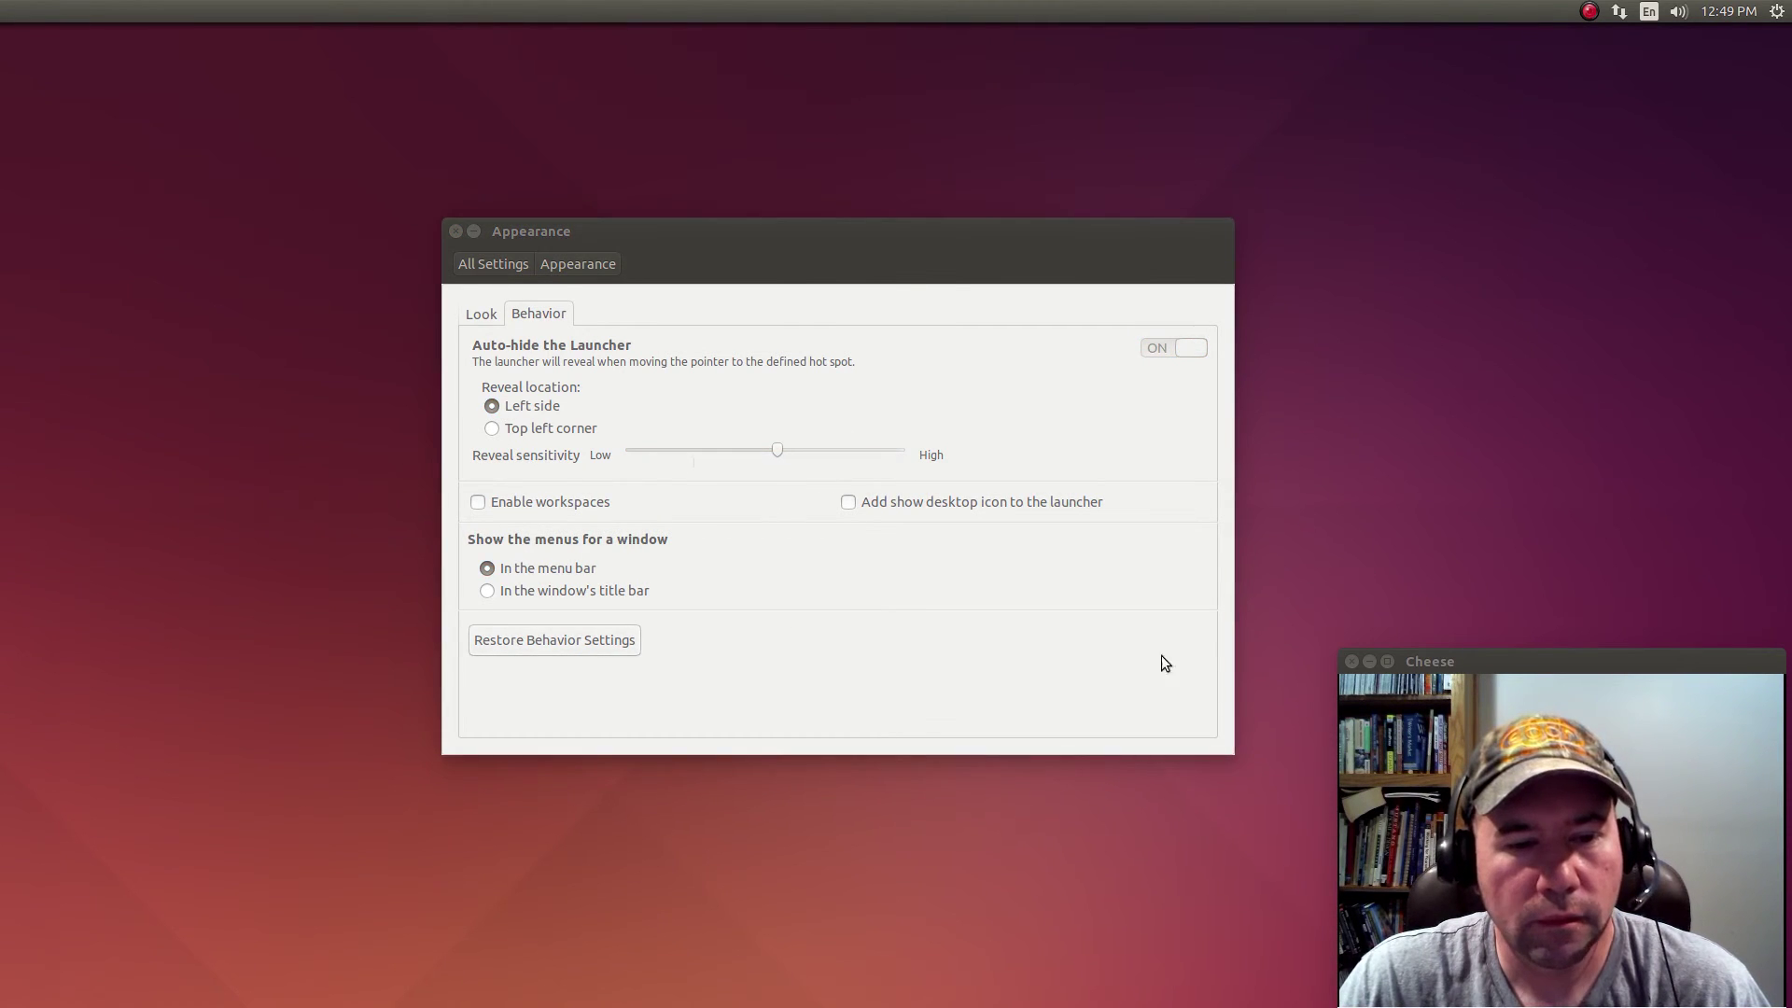
click(800, 586)
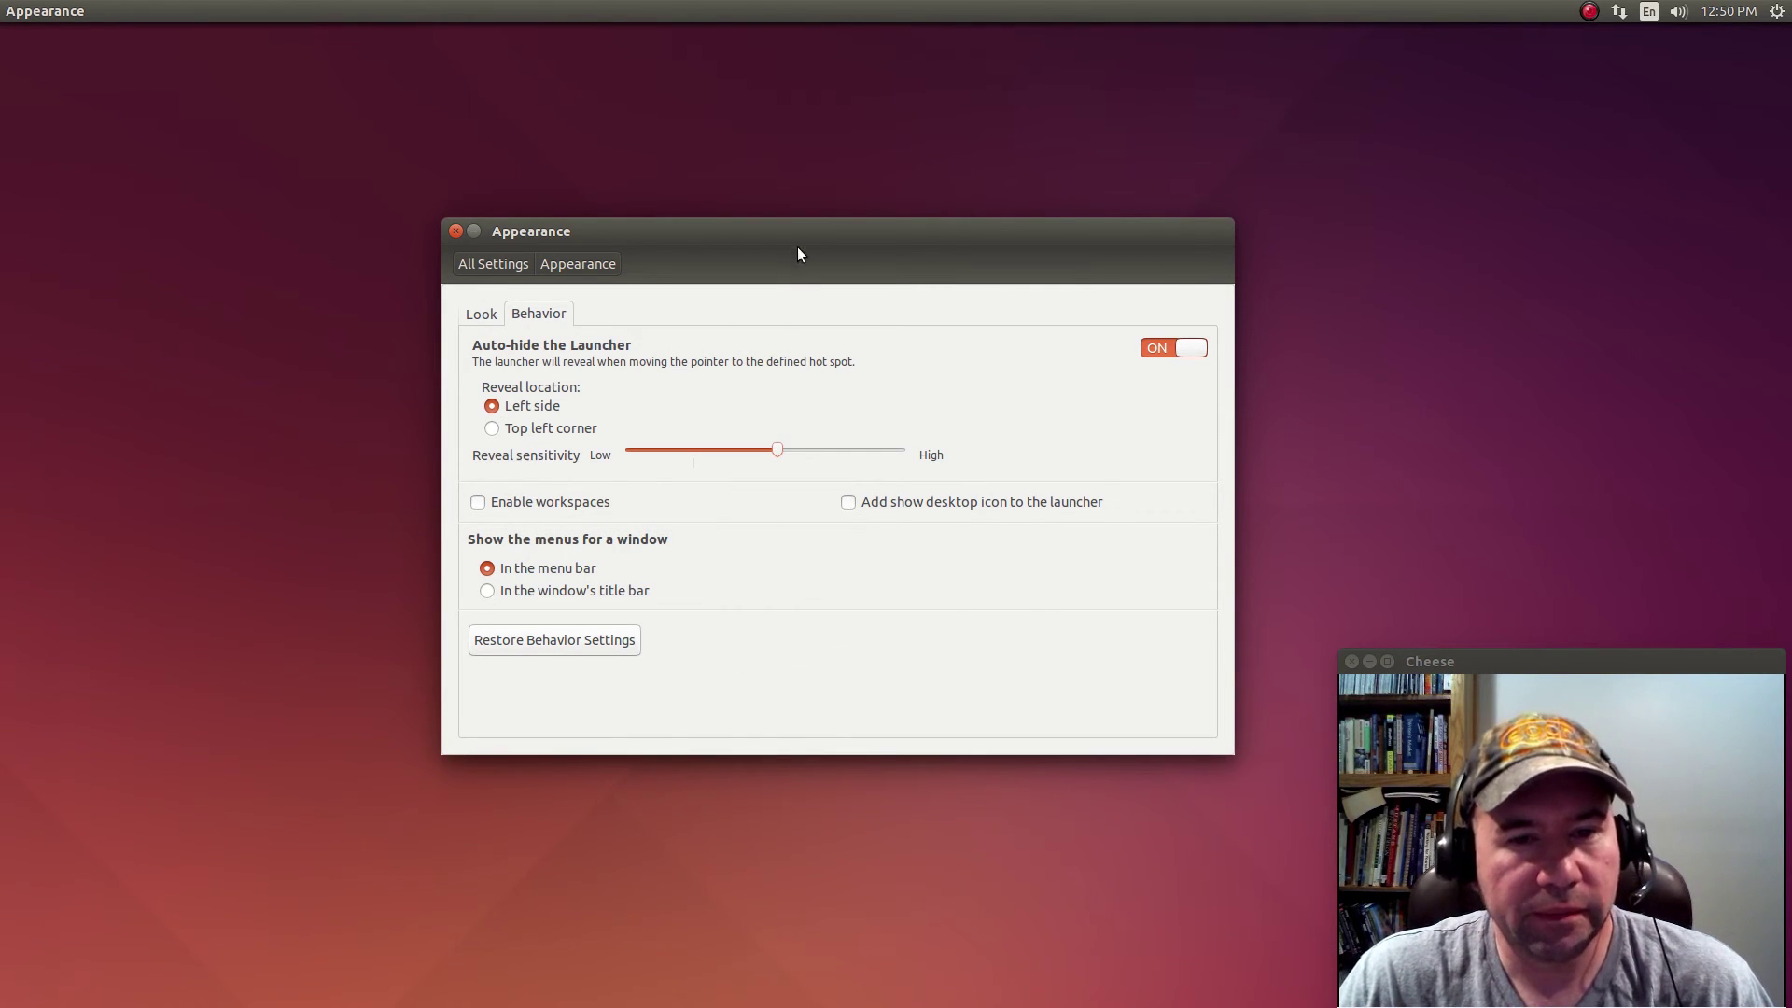
drag(800, 236, 770, 276)
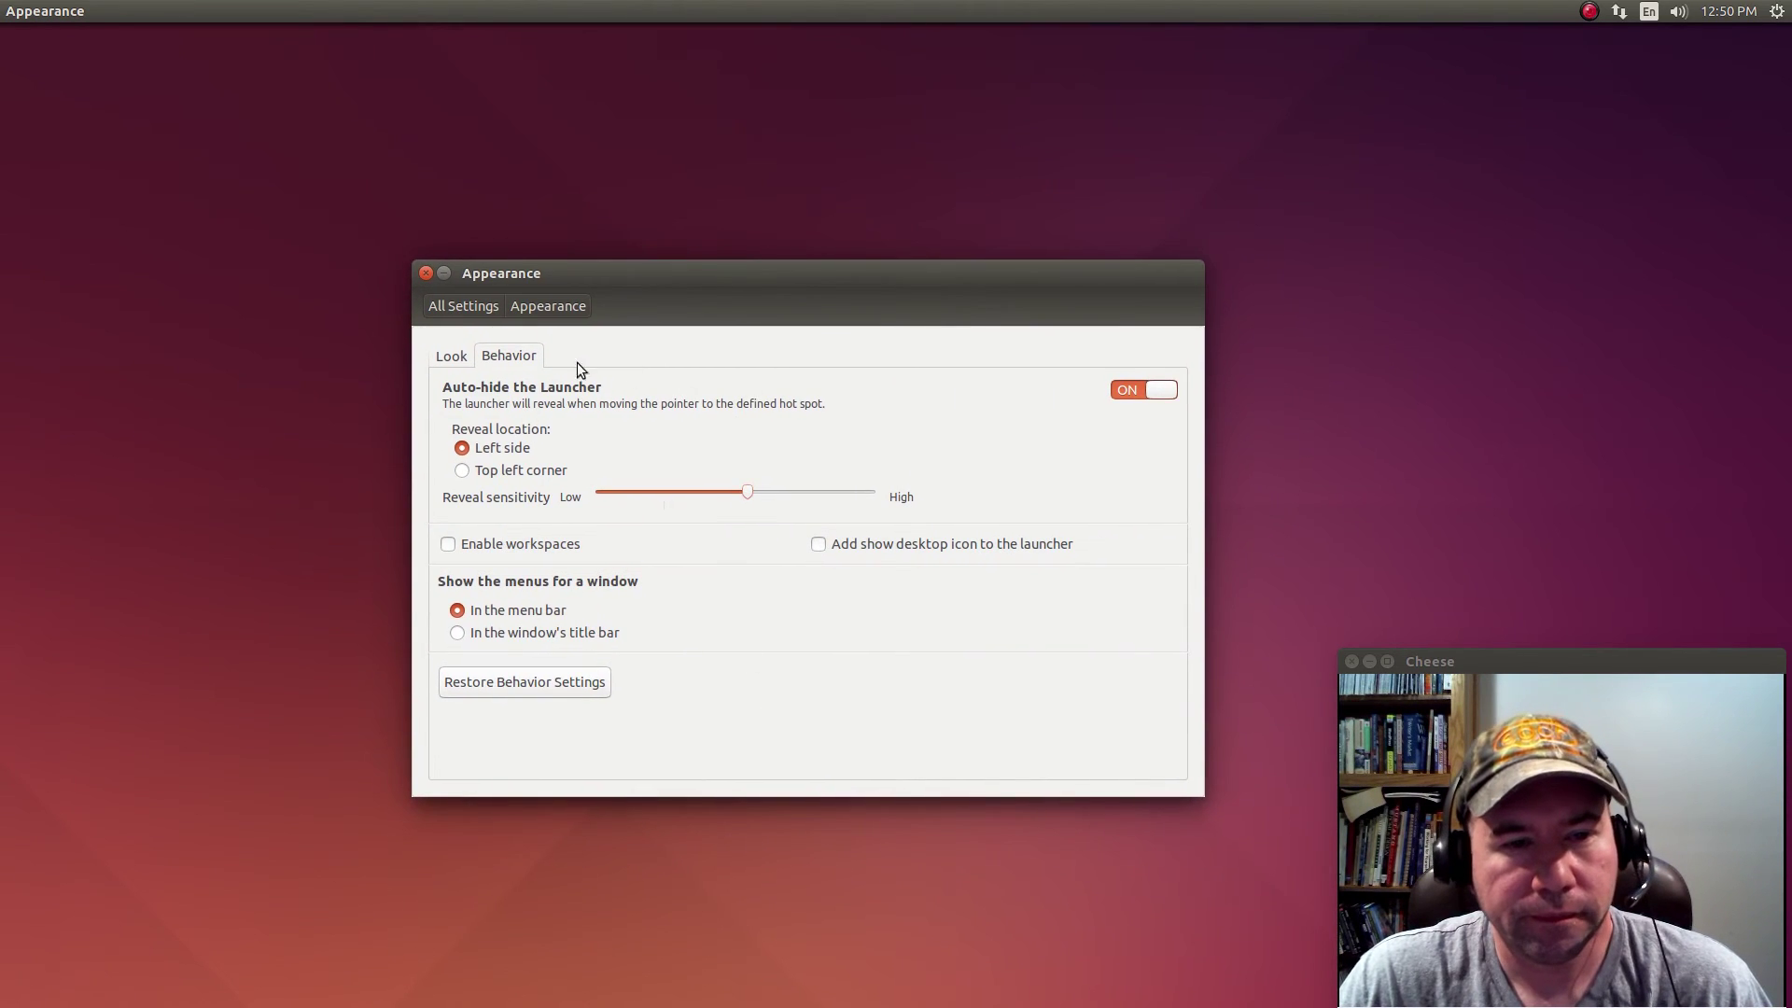
Step: Return to all settings, view the account services available in Online Accounts, and close the settings window
click(451, 308)
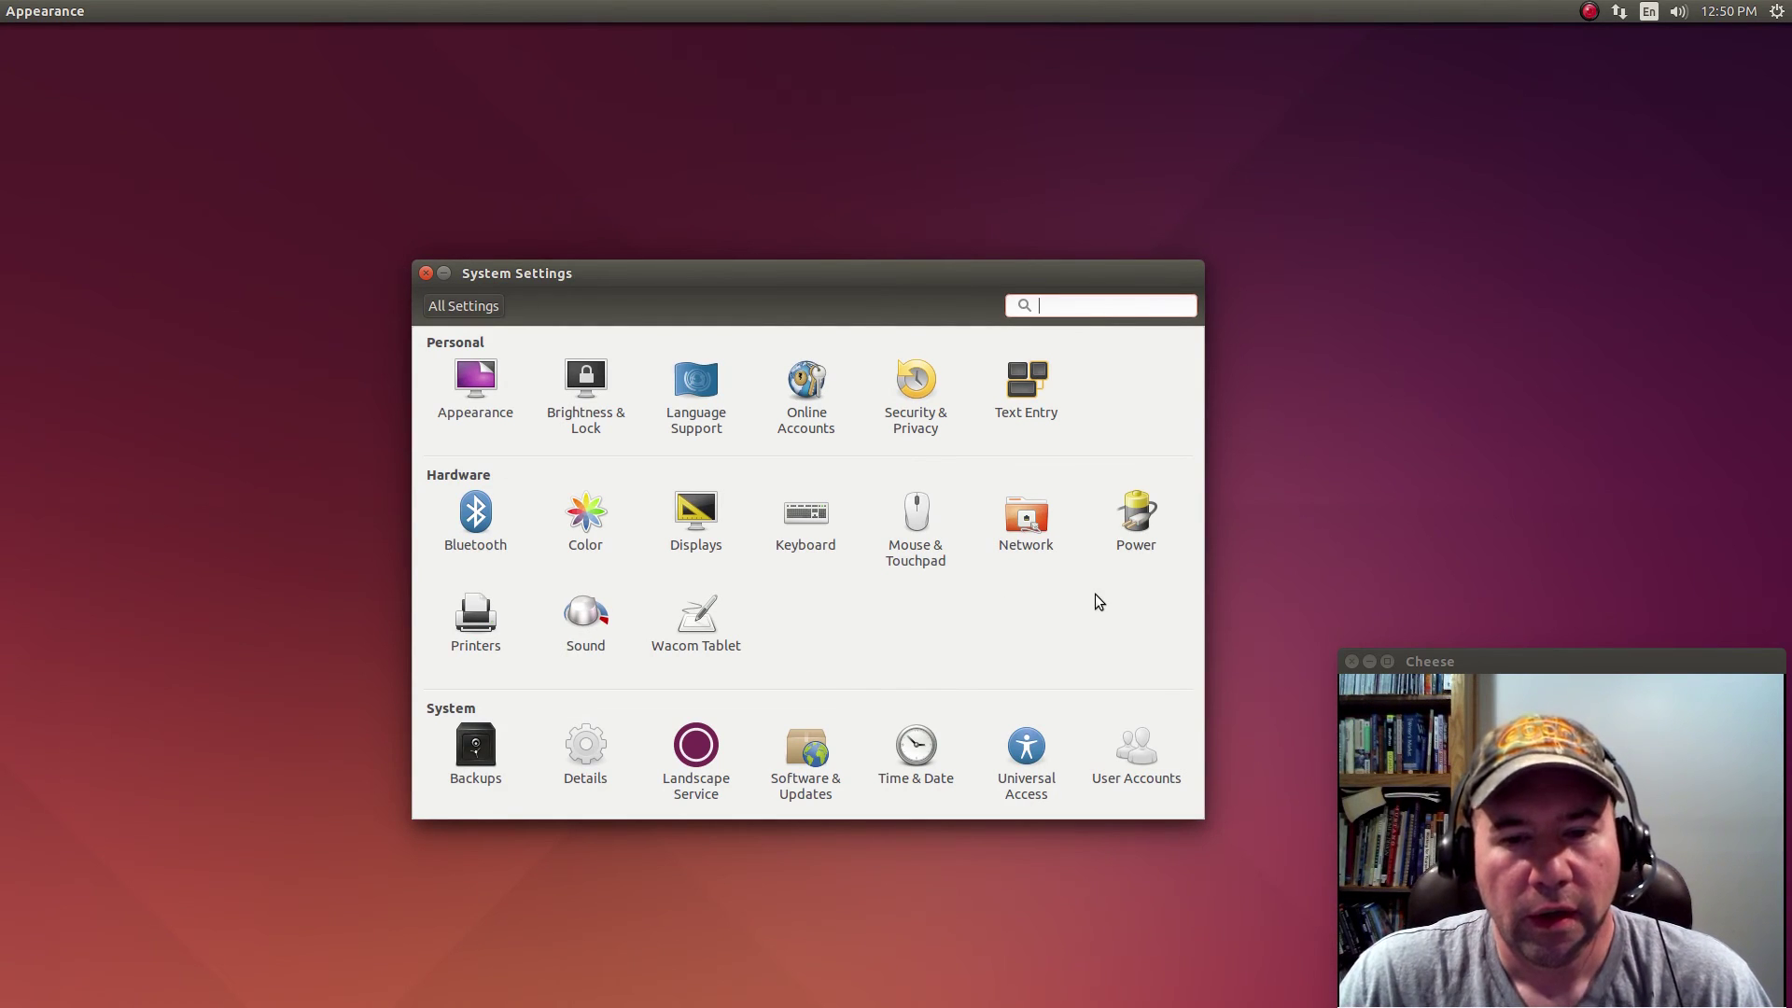
click(798, 390)
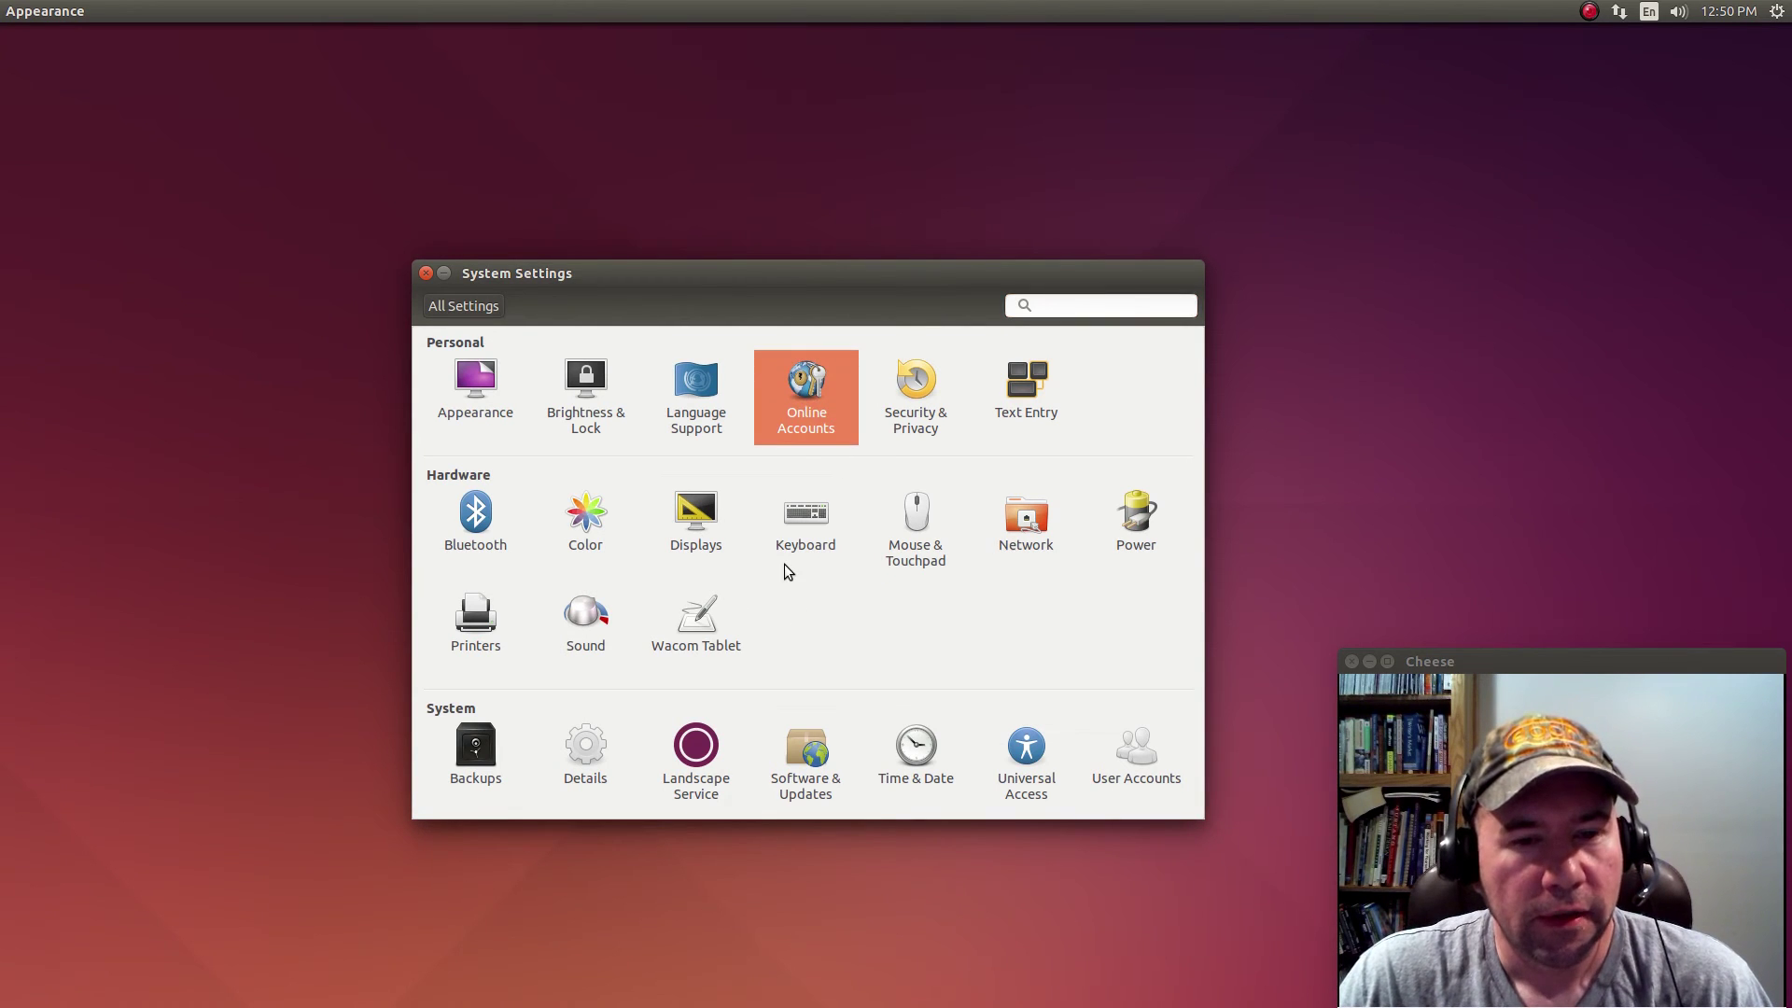
click(819, 375)
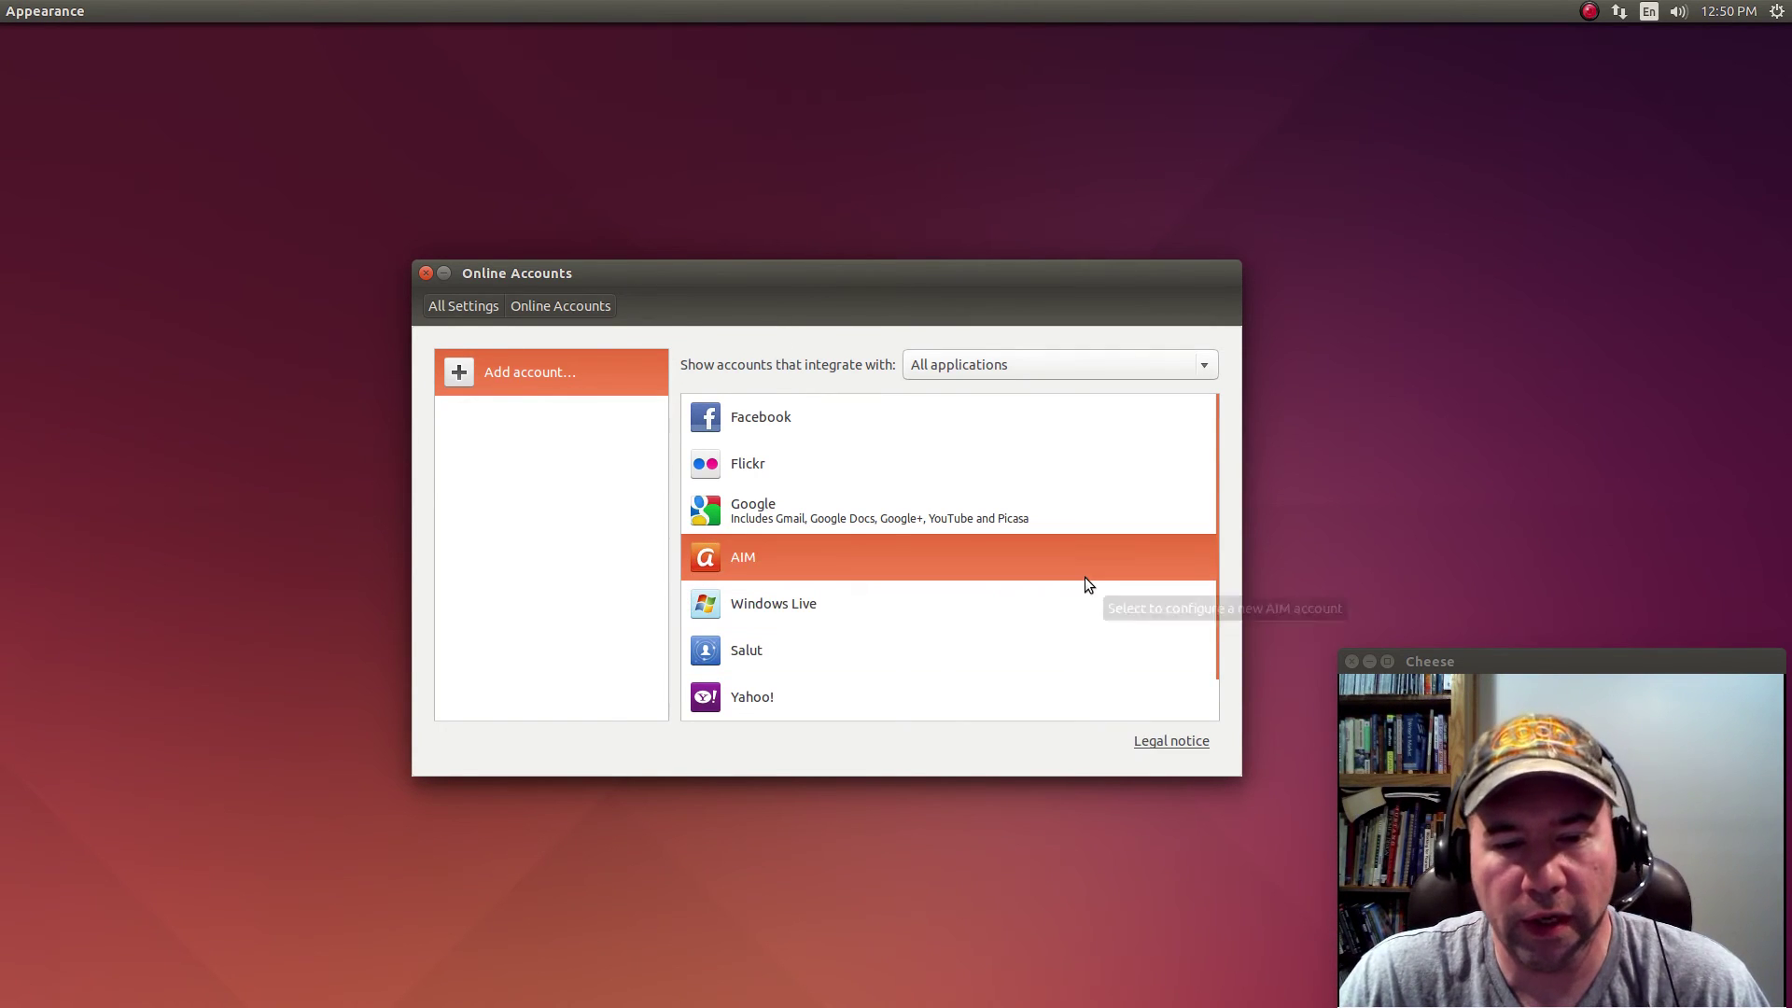
scroll(949, 662, down, 1)
scroll(949, 651, up, 1)
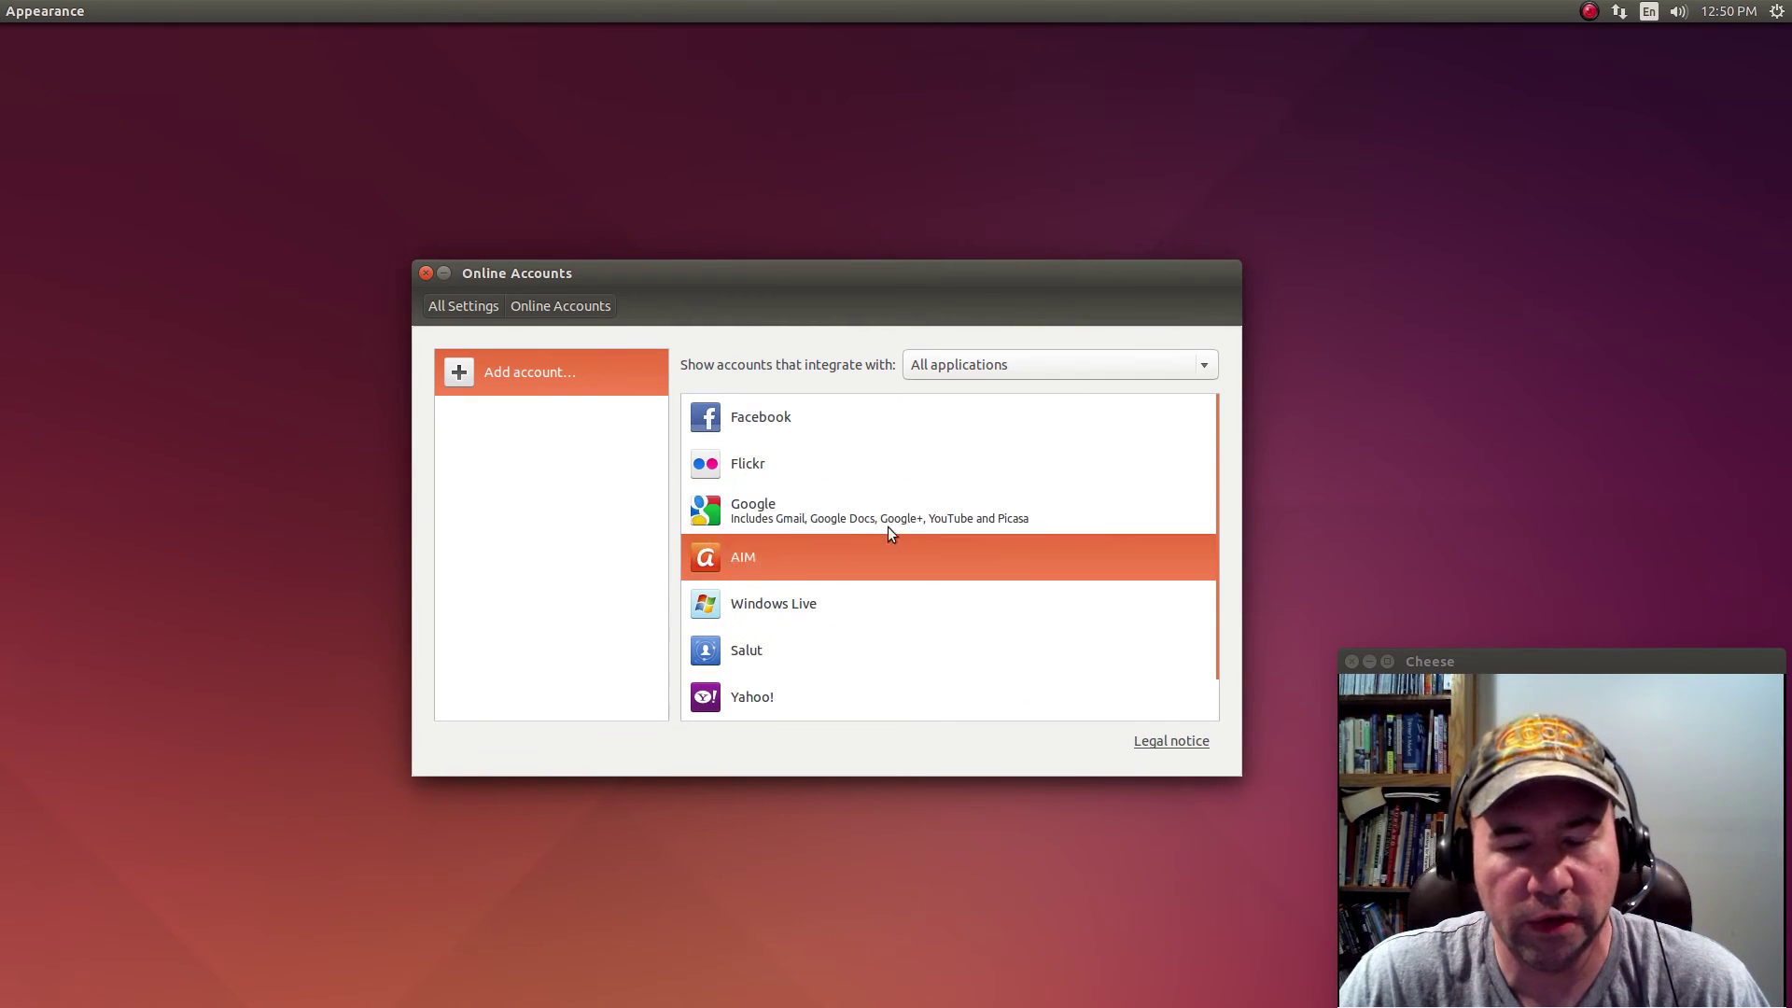
click(426, 273)
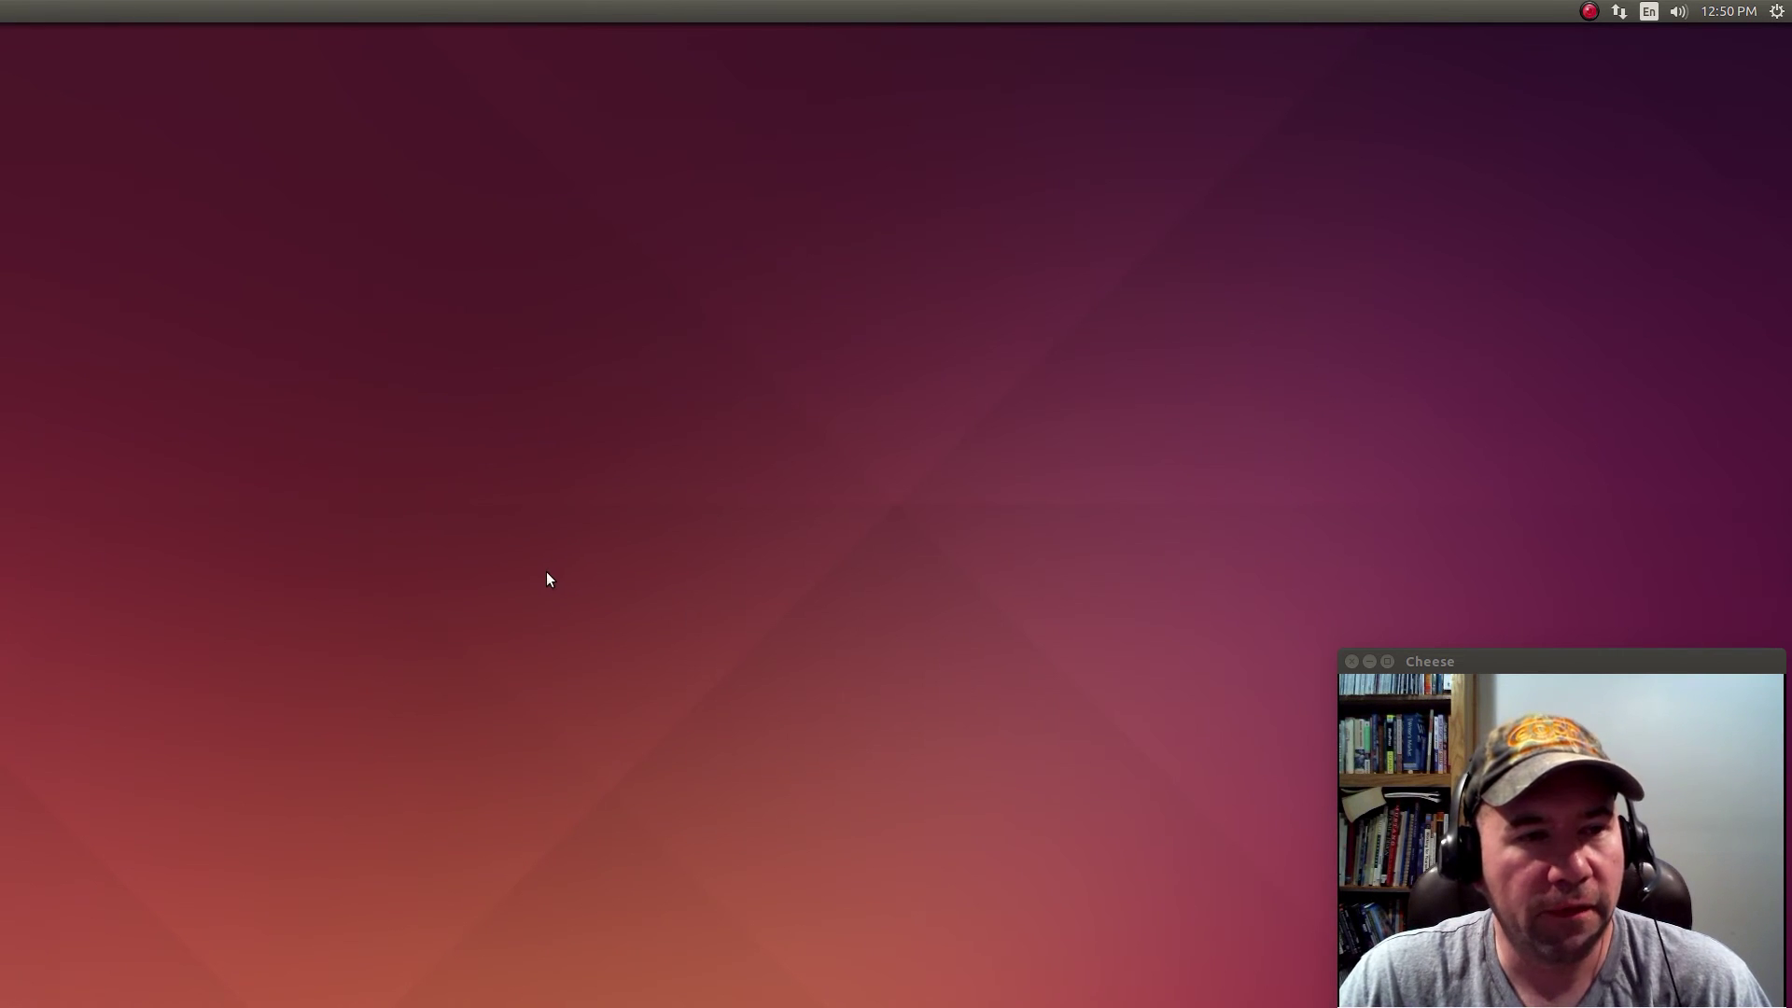
Step: Reveal the hidden Launcher, search the Dash for "settings" and open System Settings
mouse_move(2, 490)
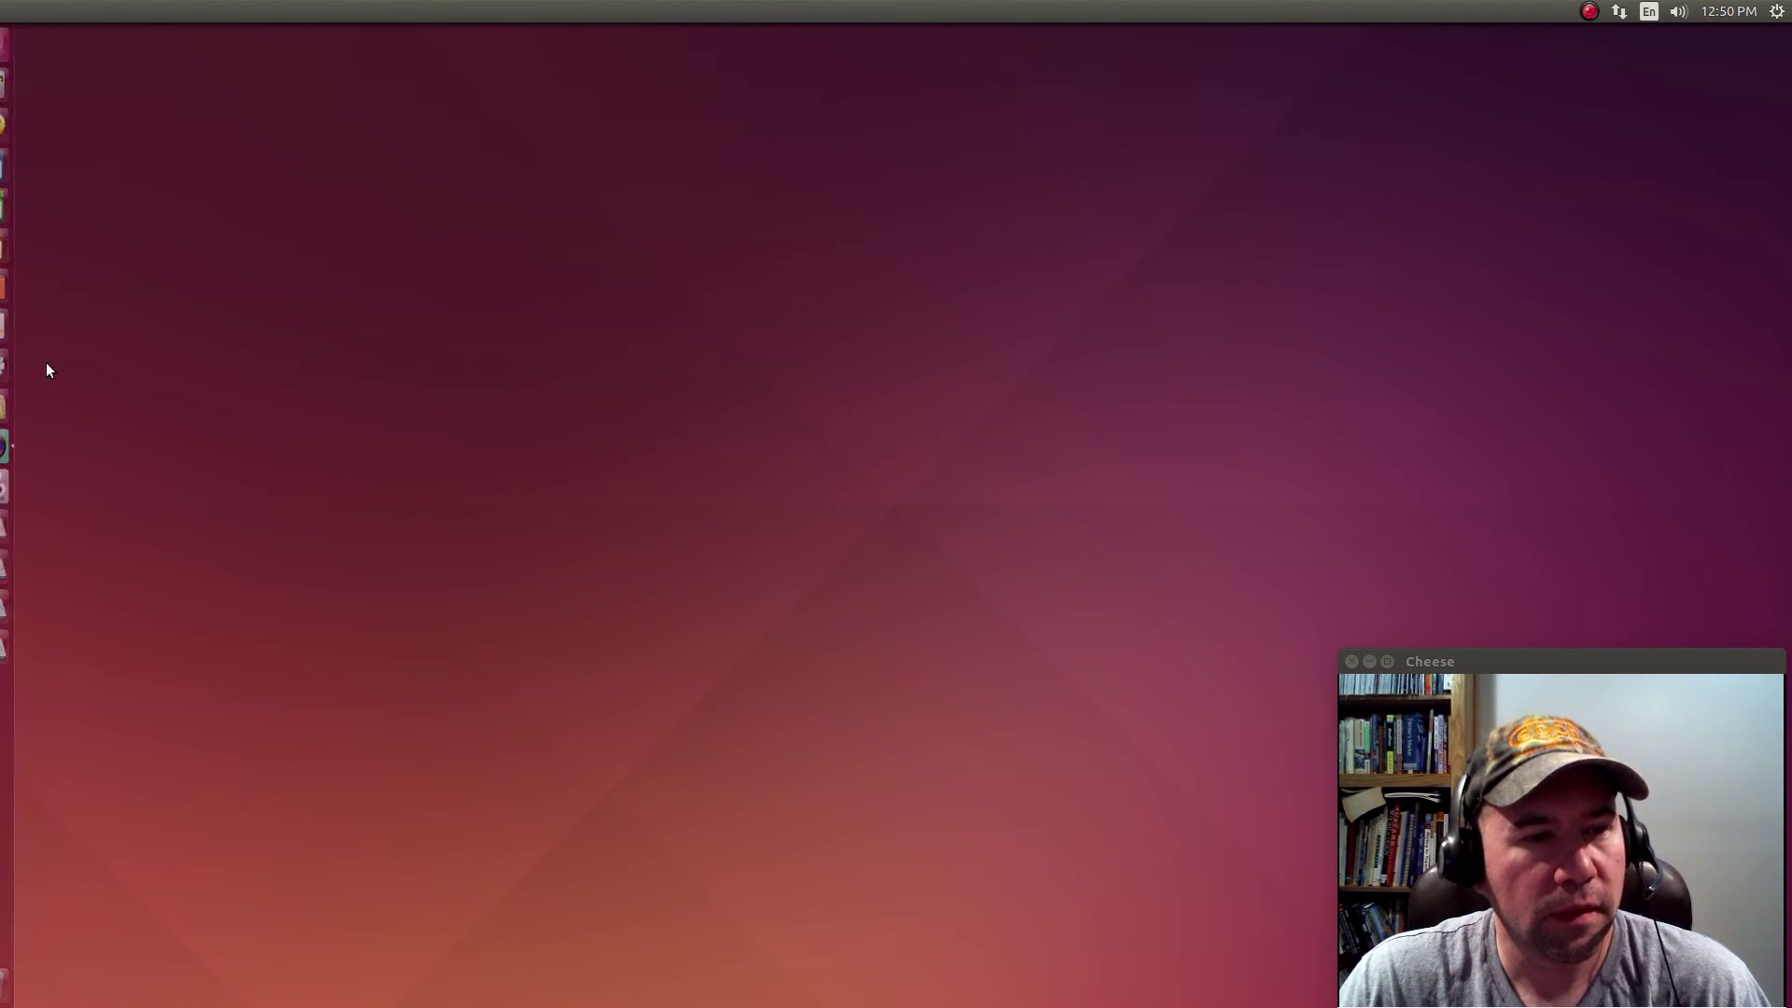
key(super)
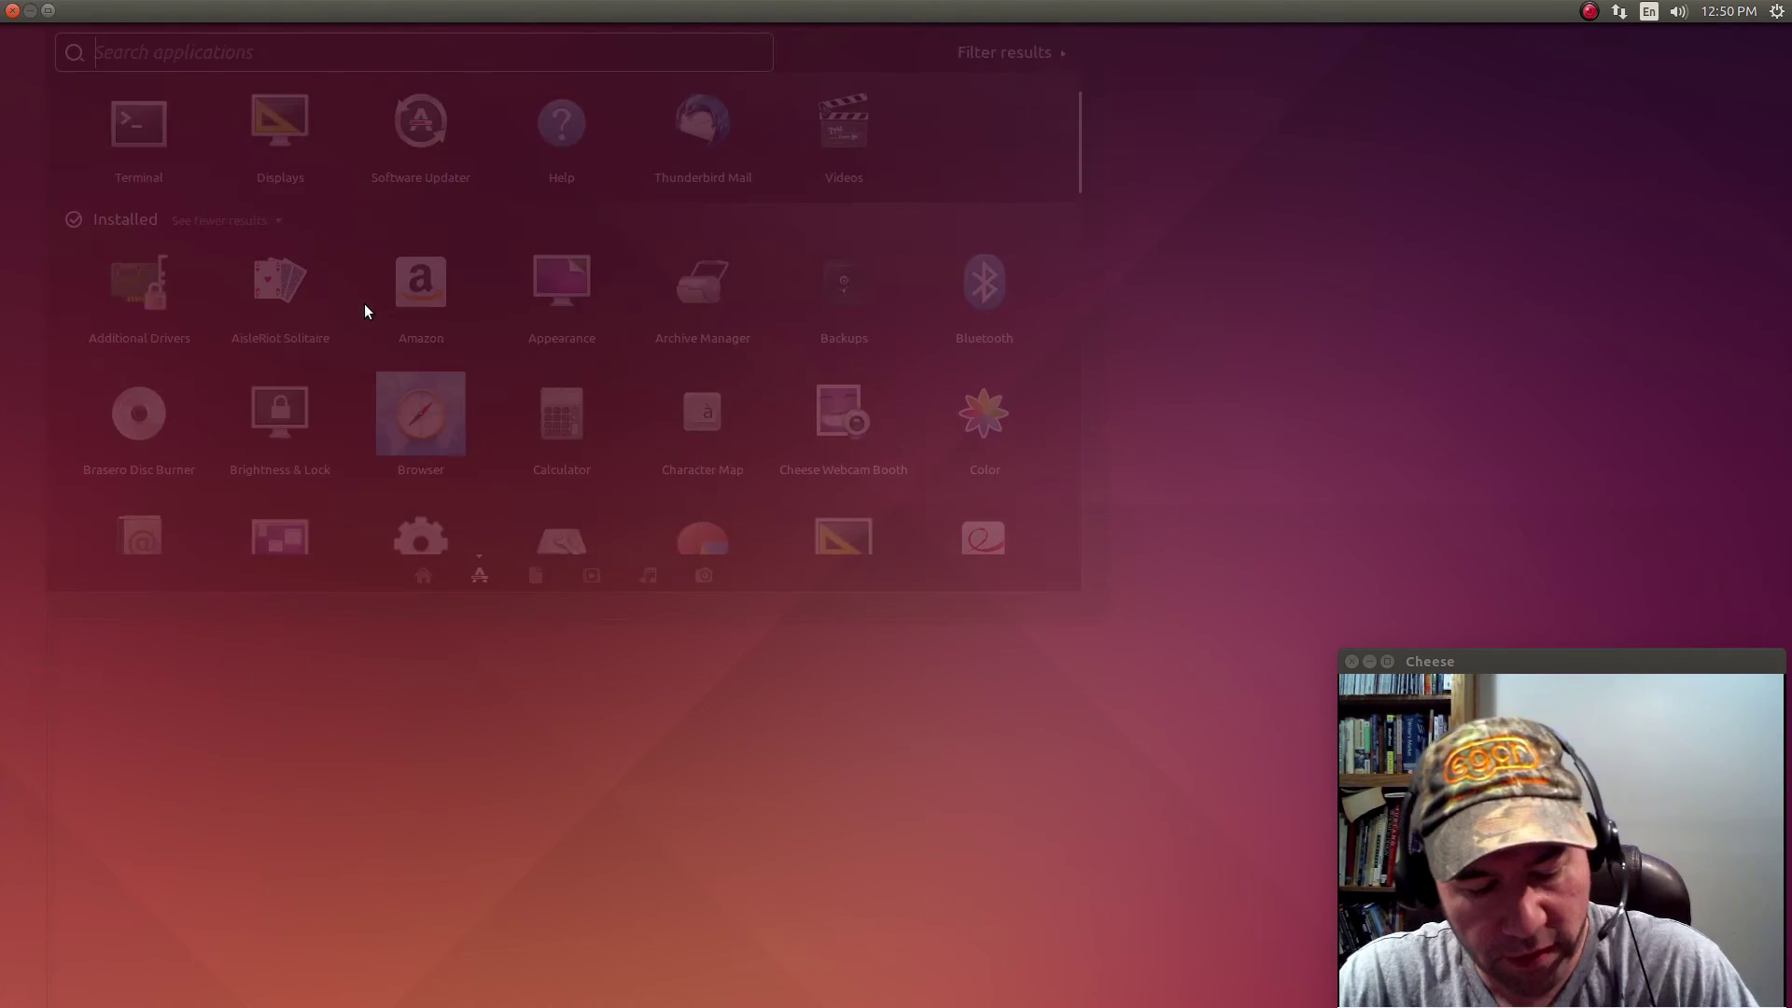
text(settings)
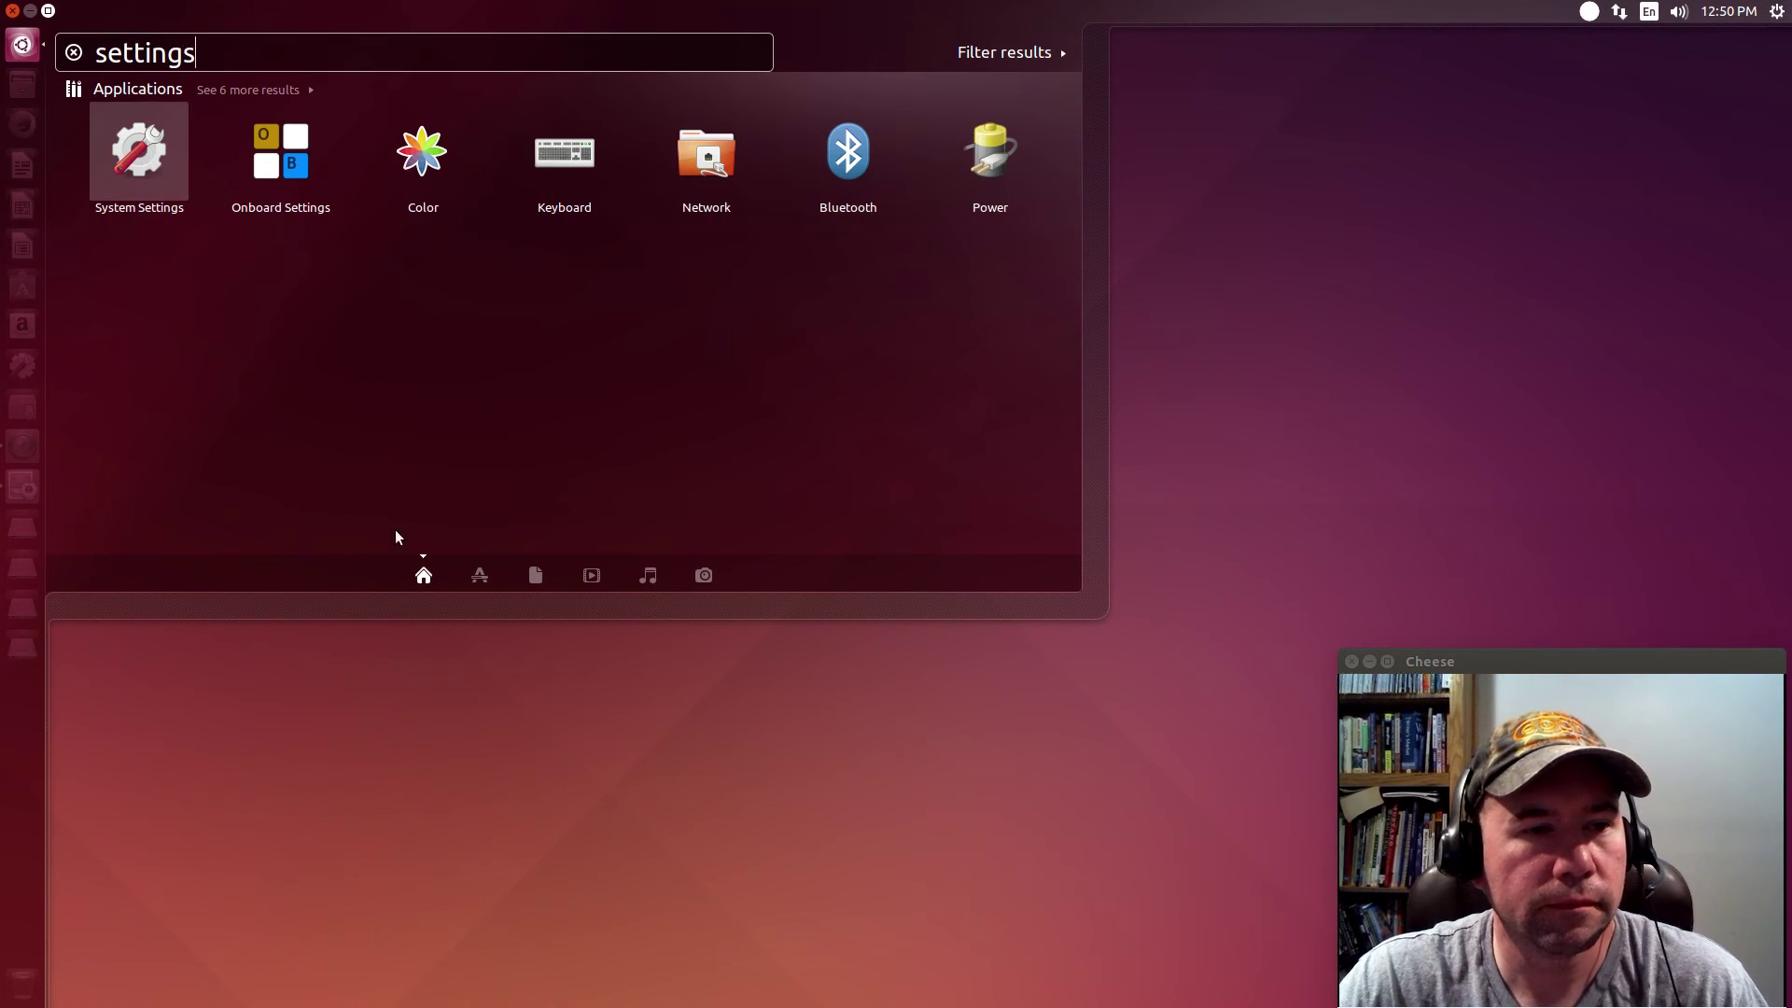
key(Return)
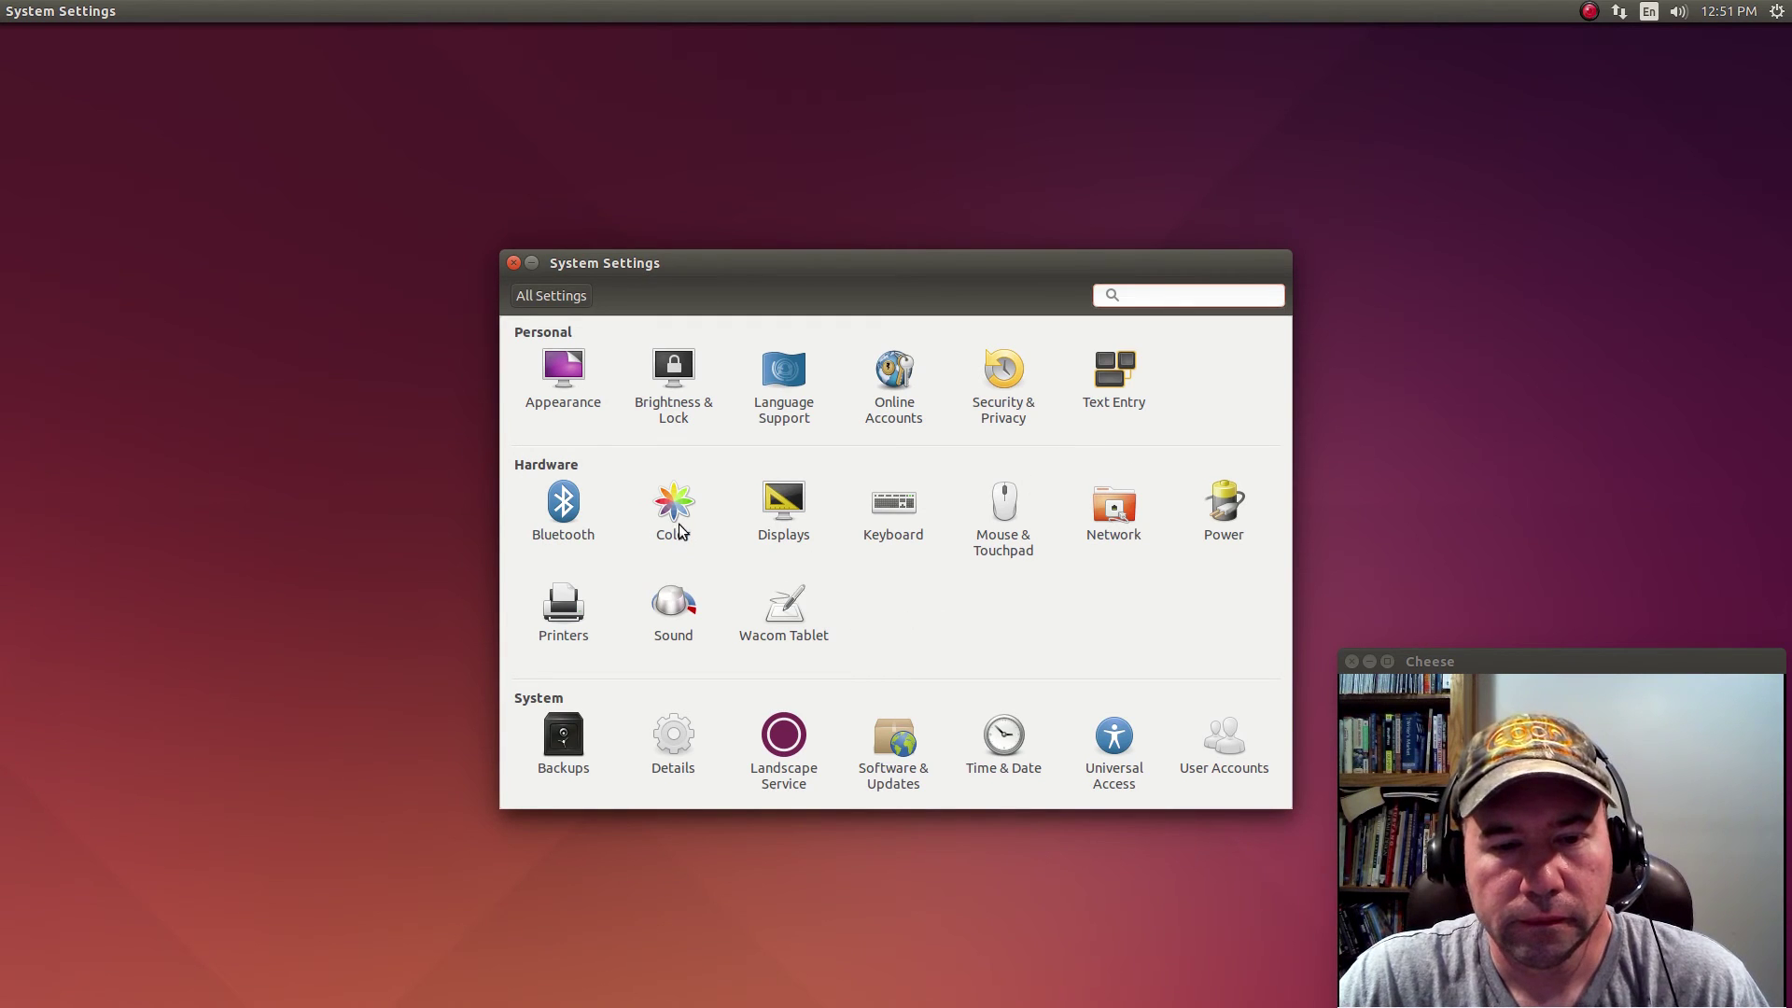
Step: View the Displays settings, try repositioning the Acer Technologies 19" monitor in the layout, and return to all settings without applying
click(796, 505)
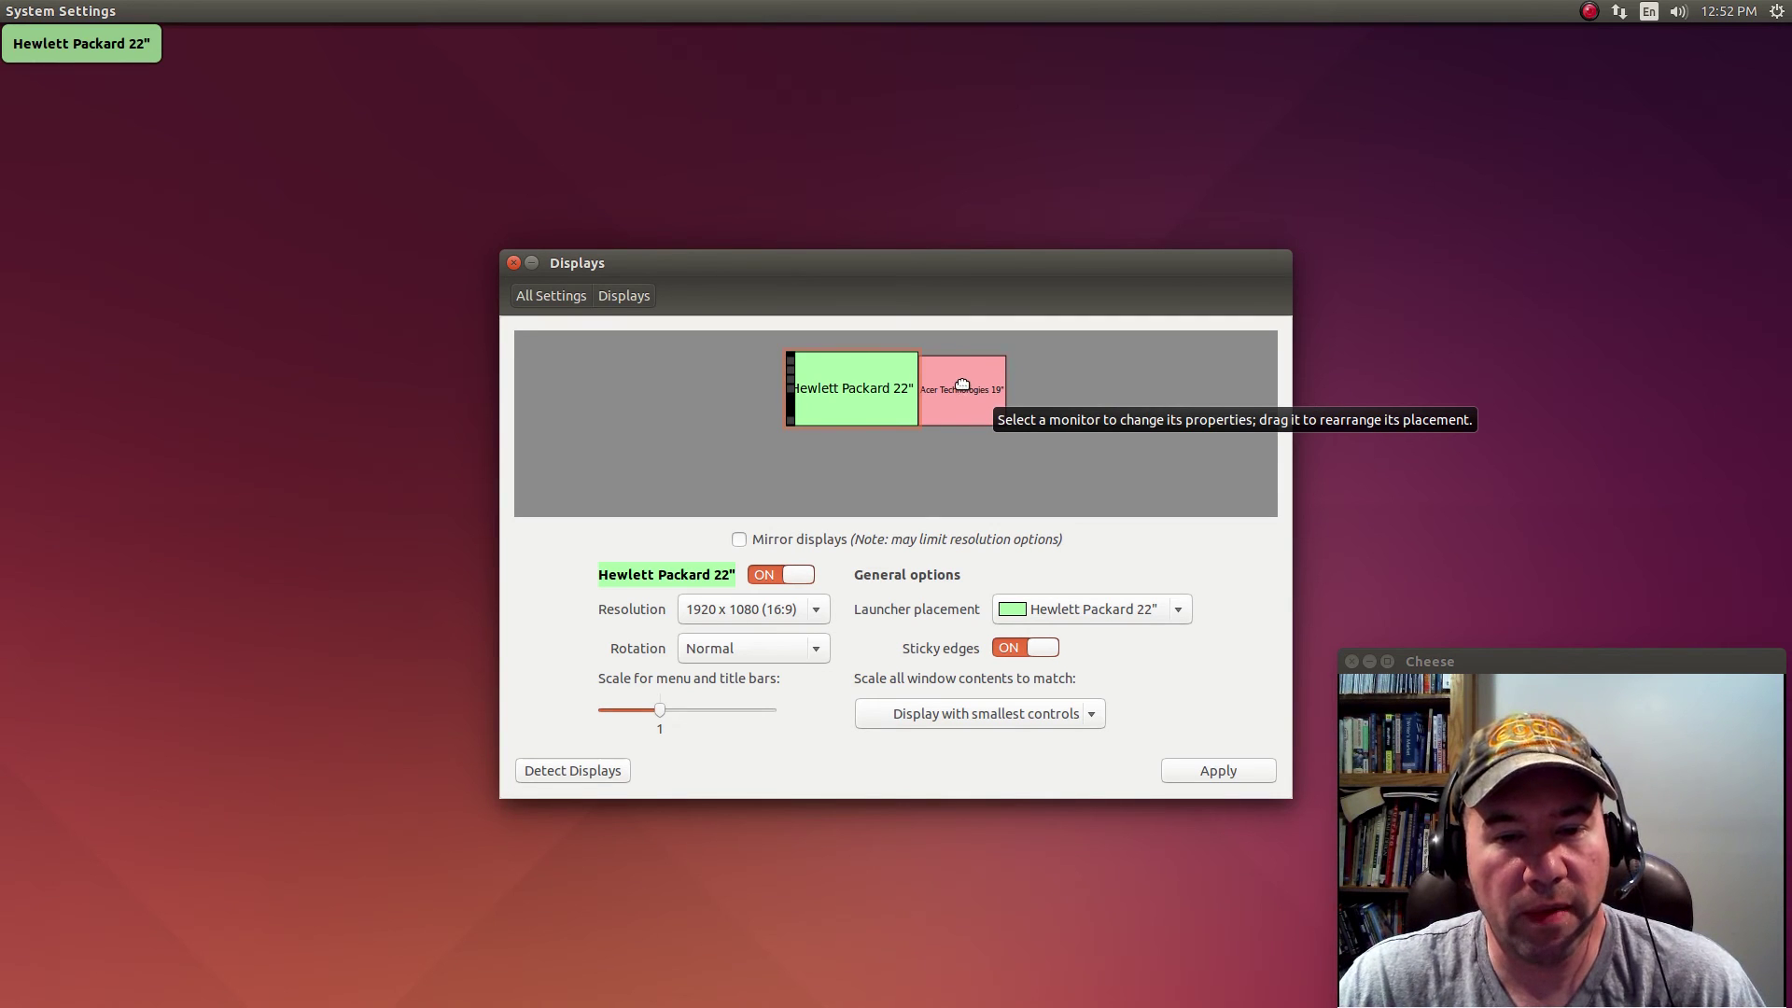
drag(963, 387, 769, 467)
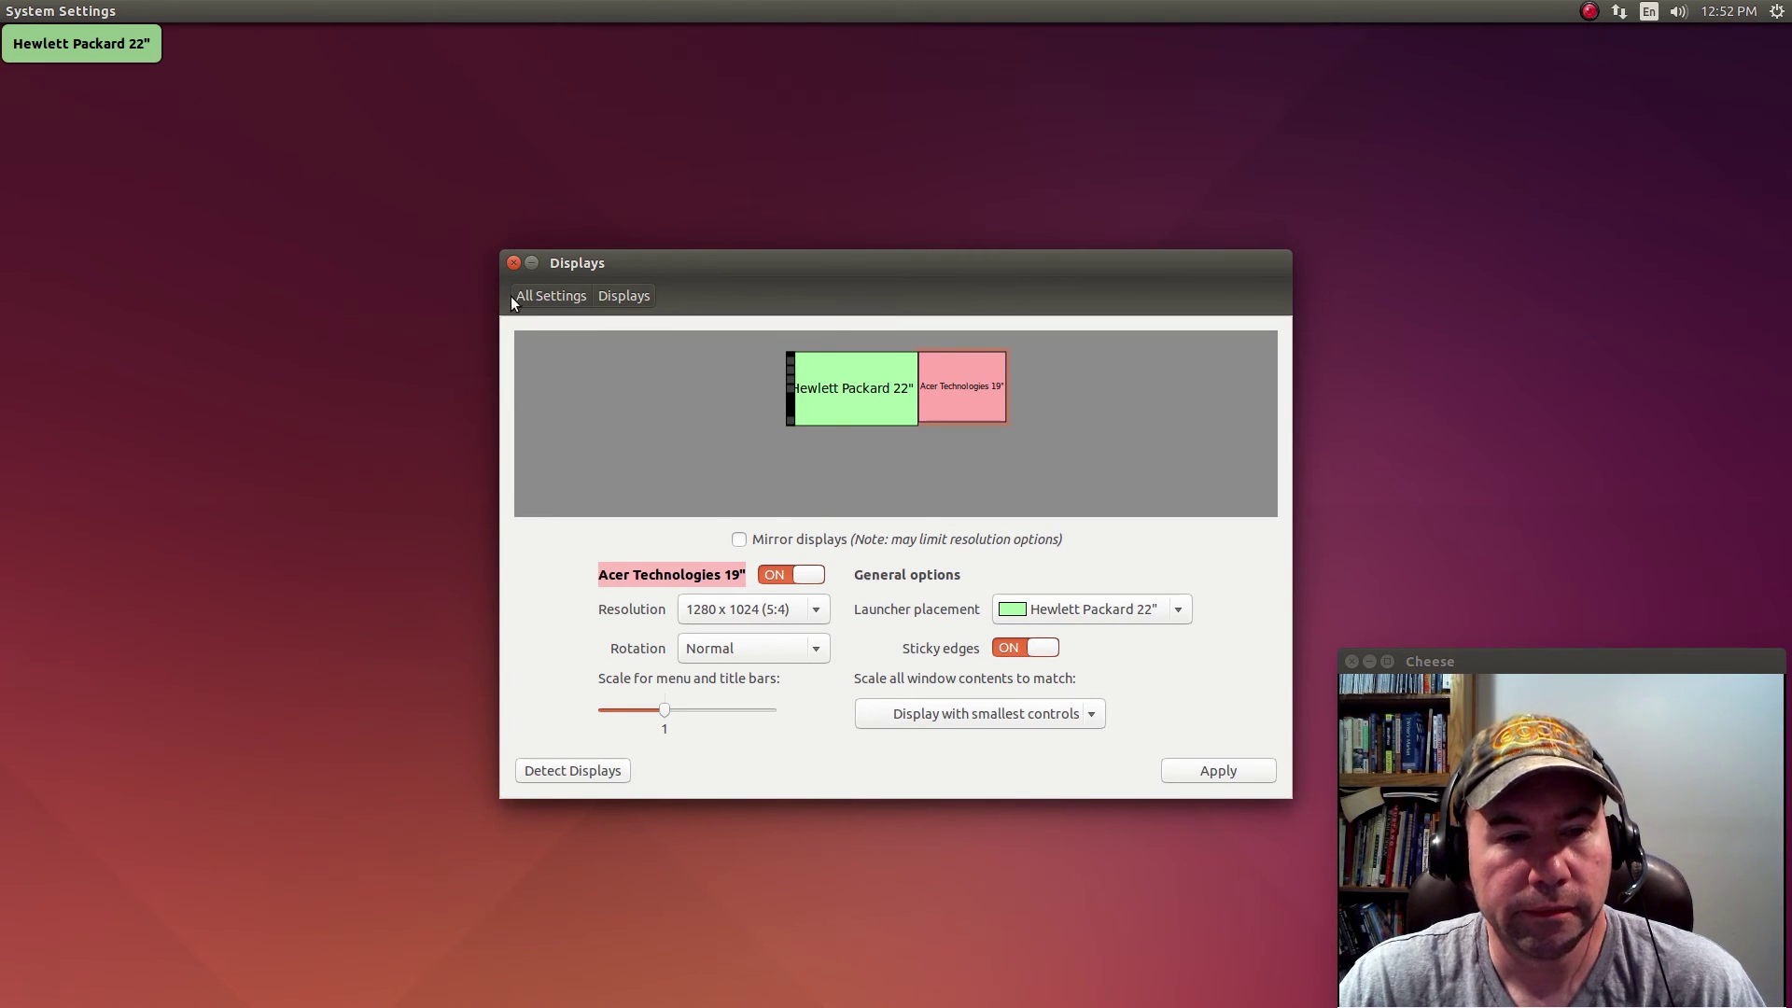
click(544, 295)
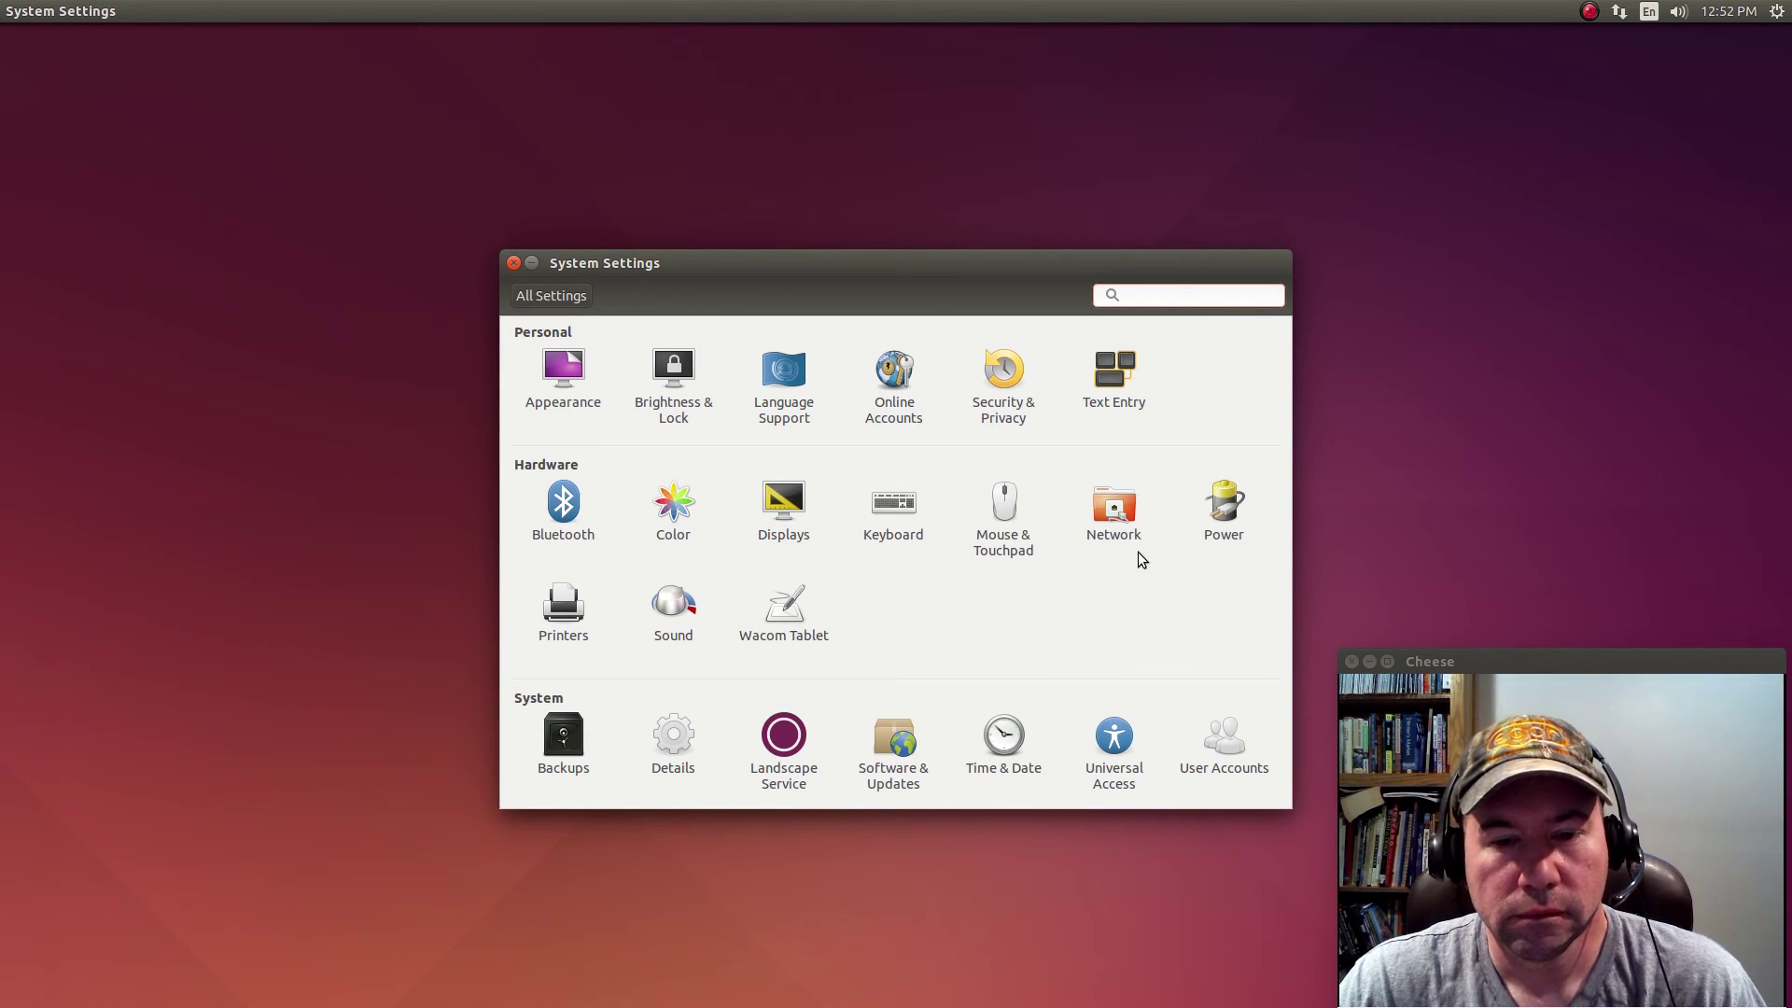
Step: View the typing and shortcut options in the Keyboard settings, return to all settings, and close System Settings
click(911, 507)
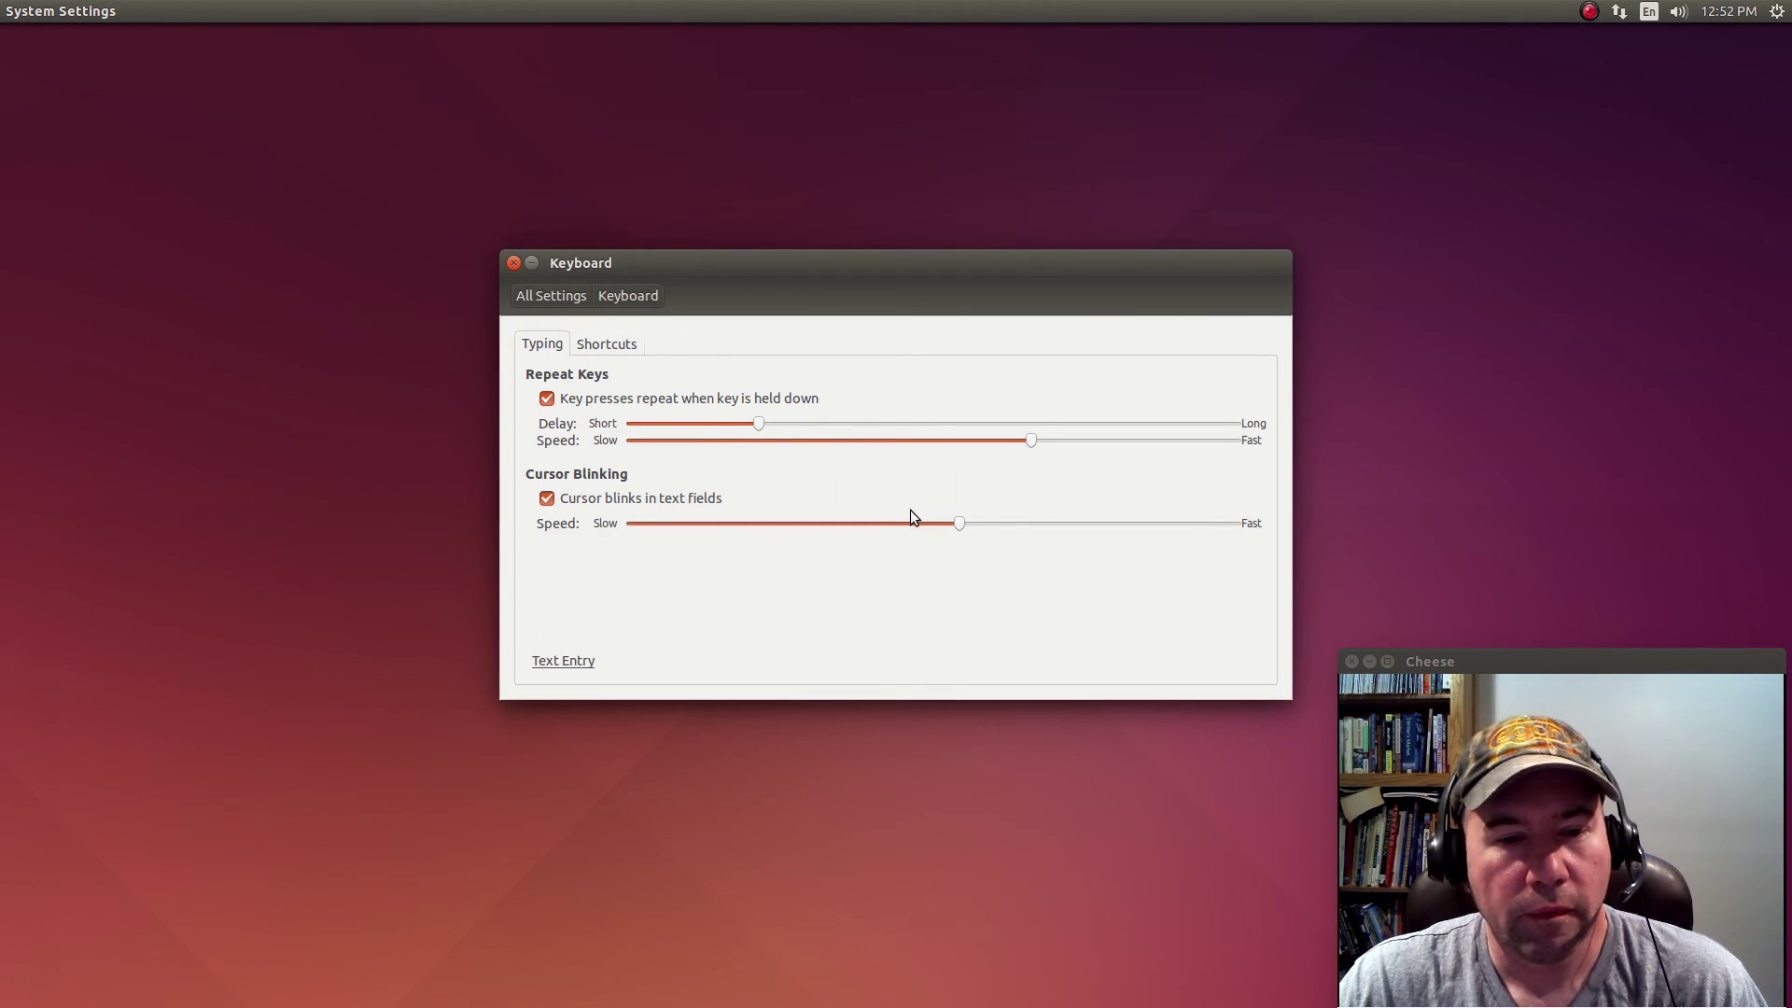
click(596, 349)
click(541, 345)
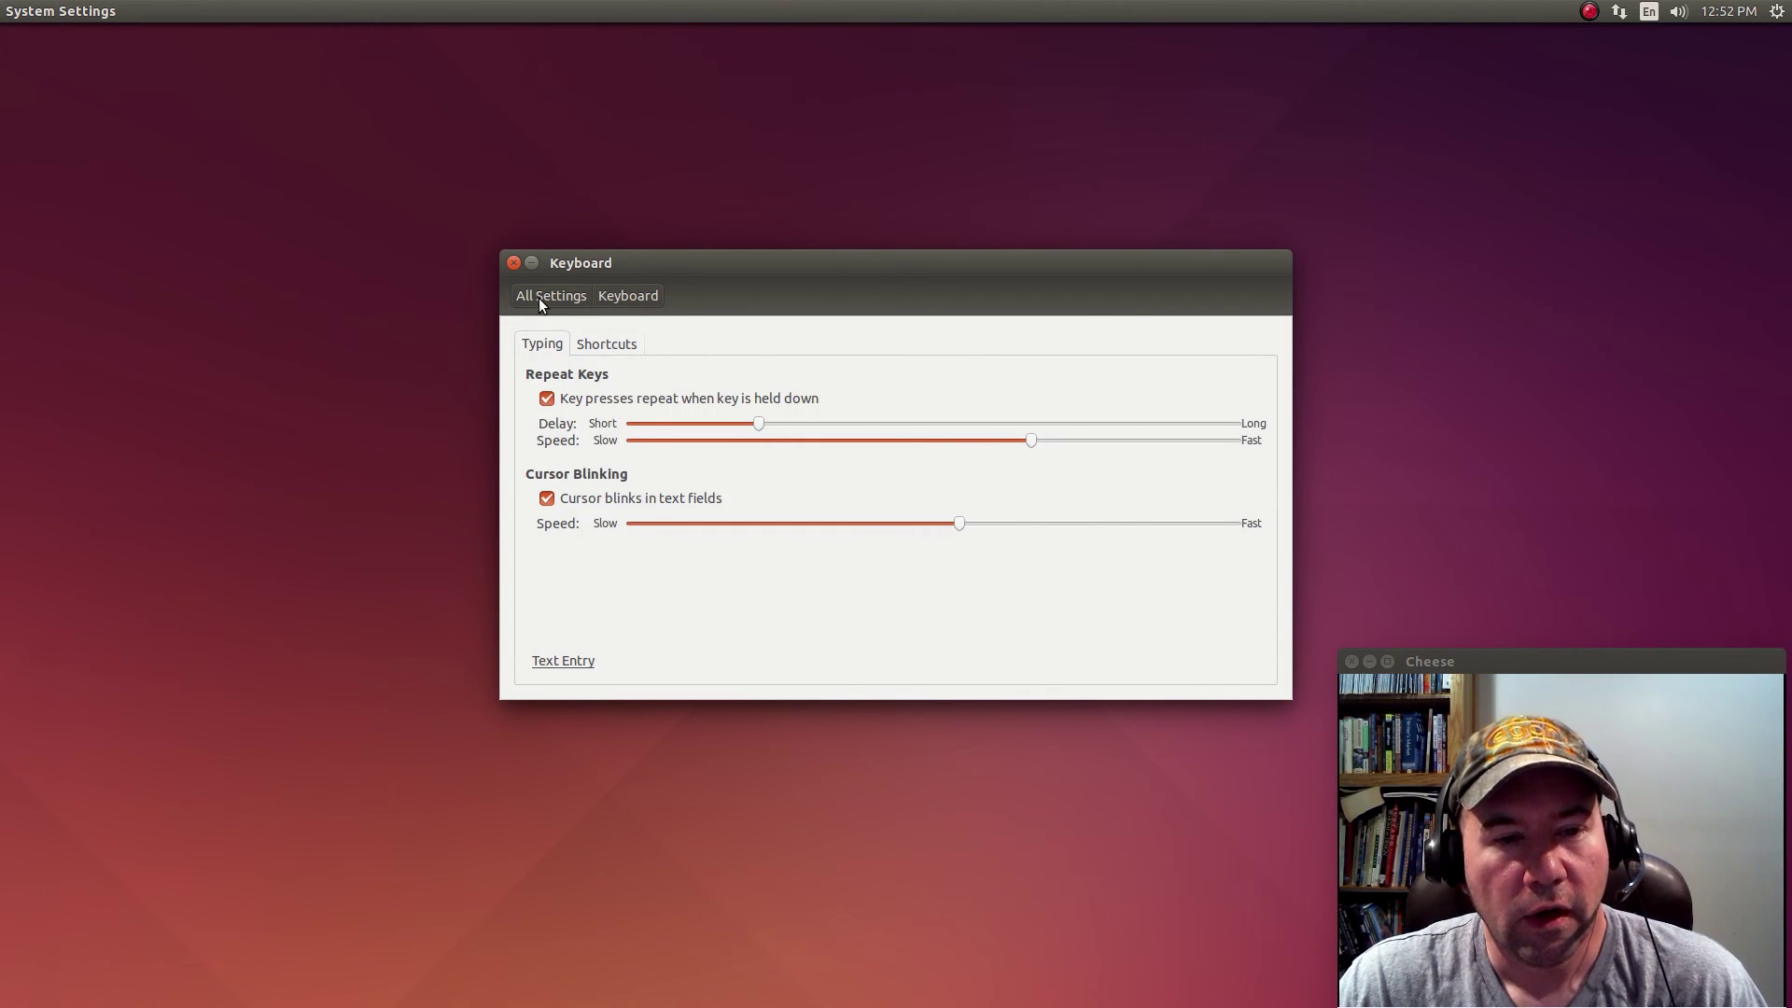
click(539, 299)
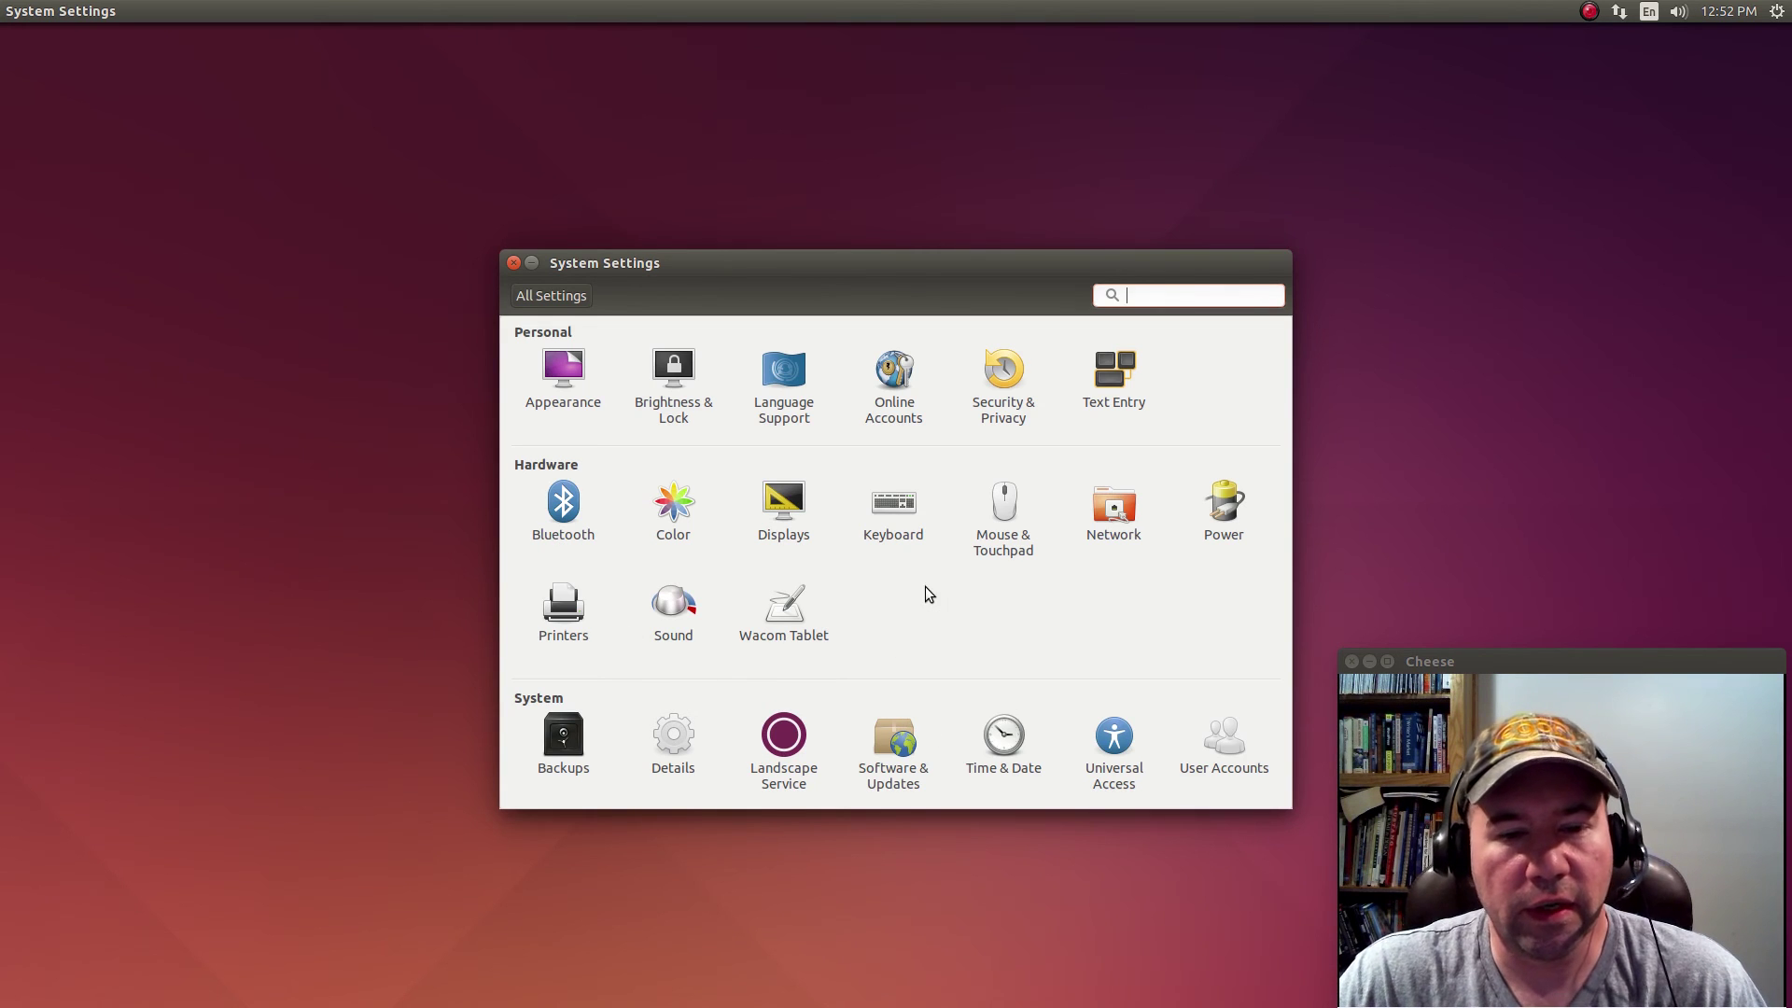
click(513, 262)
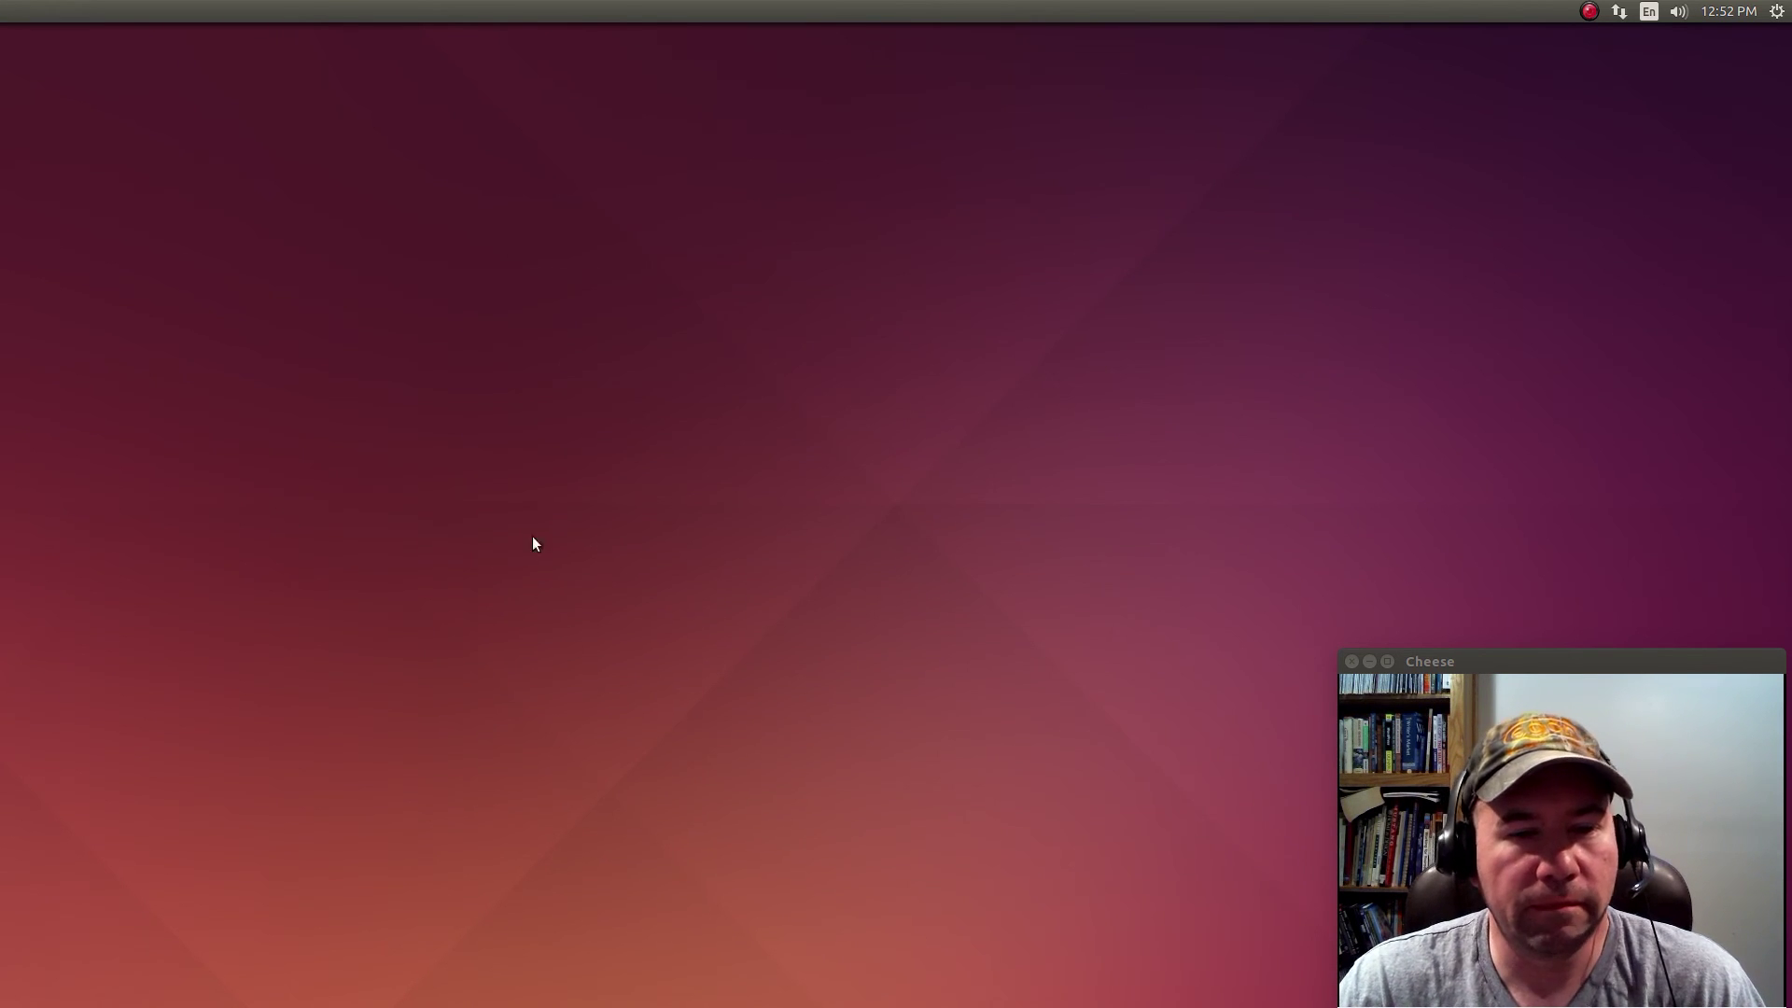